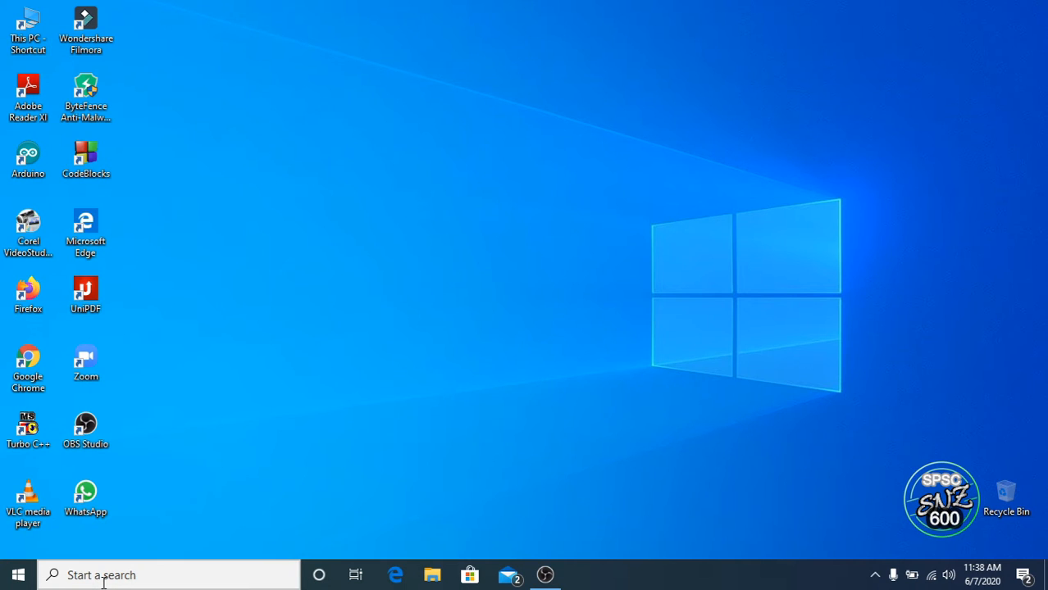
# Open Macromedia Dreamweaver 8 and create a new HTML document
pyautogui.click(104, 578)
pyautogui.write('d')
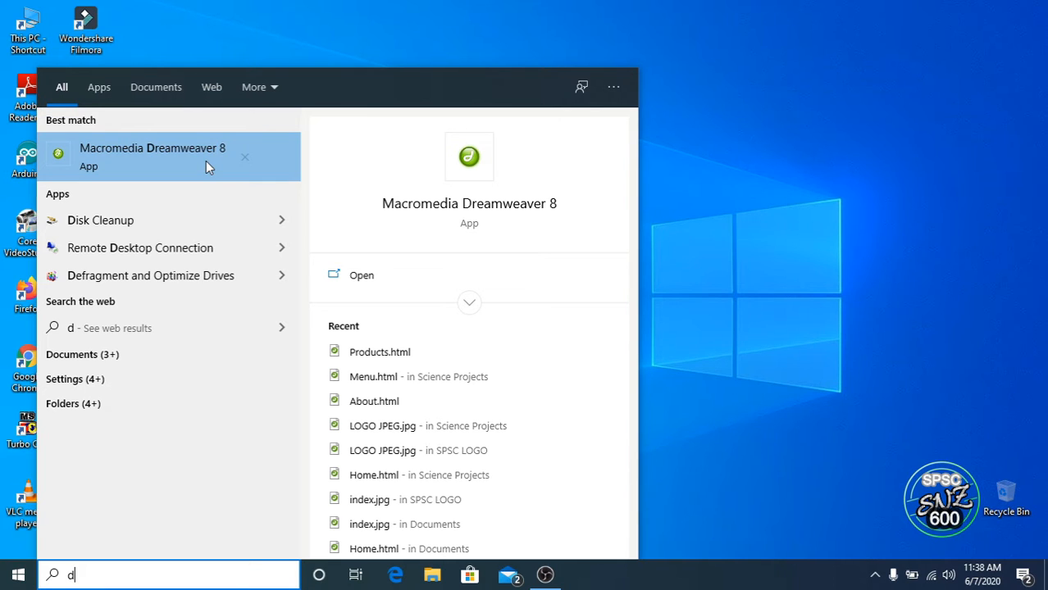
pyautogui.click(109, 154)
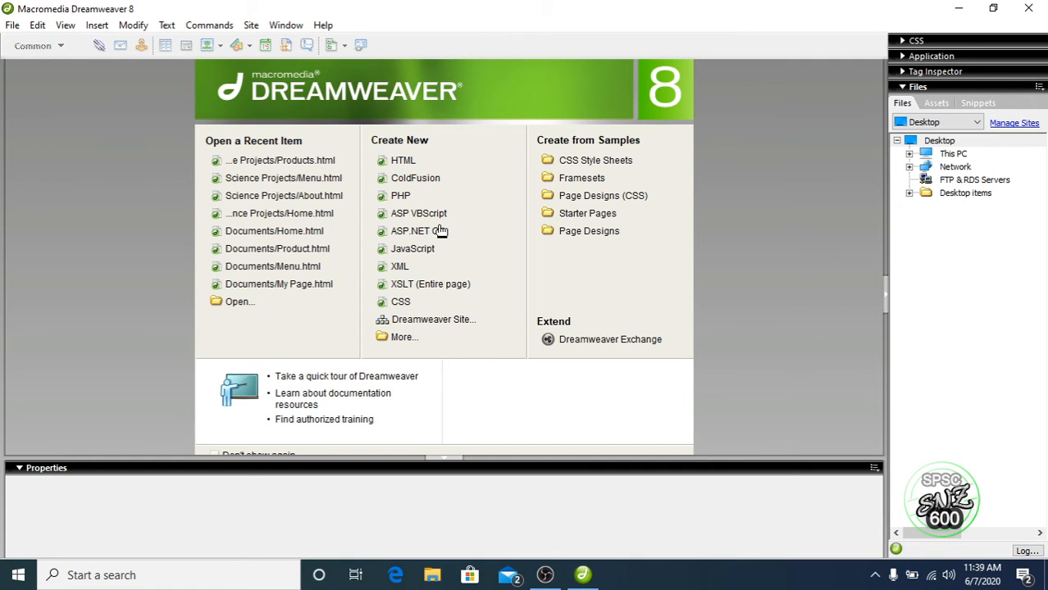
pyautogui.click(404, 161)
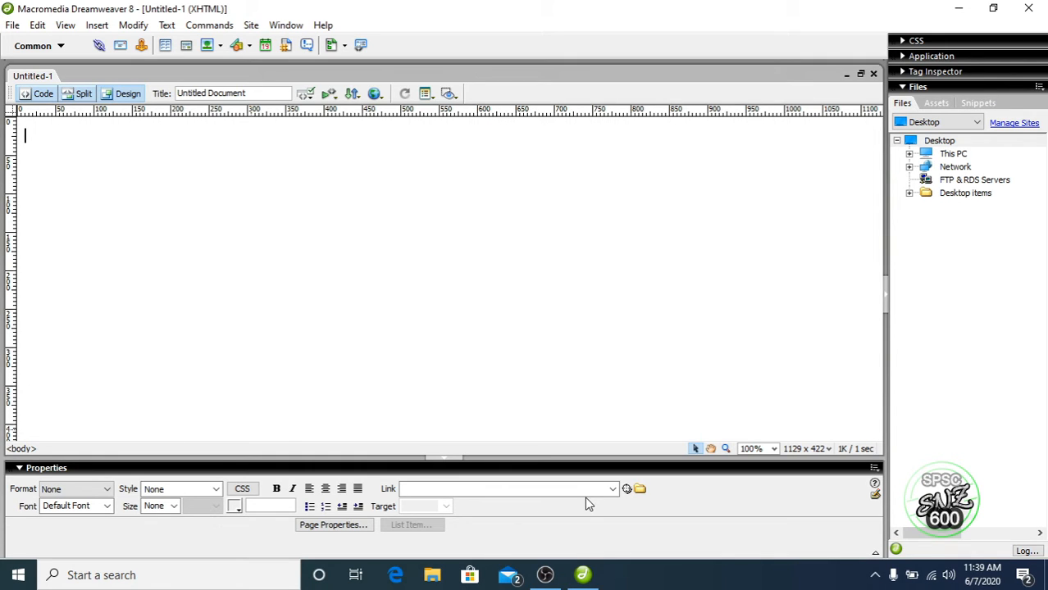
# Look at the blank page in Code view and Split view, and return to Design view
pyautogui.click(41, 93)
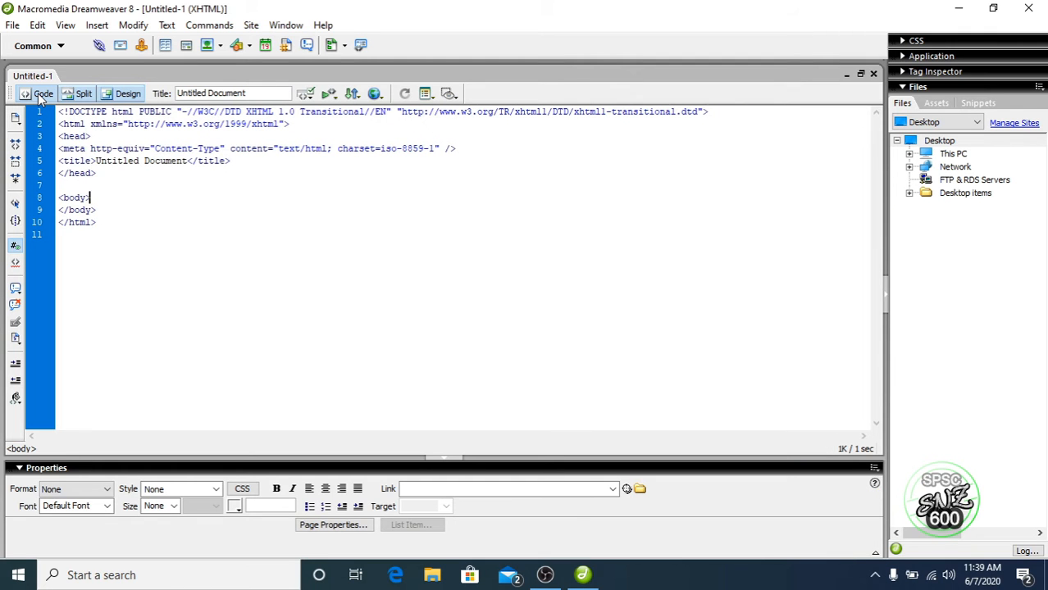
pyautogui.click(111, 200)
pyautogui.click(86, 96)
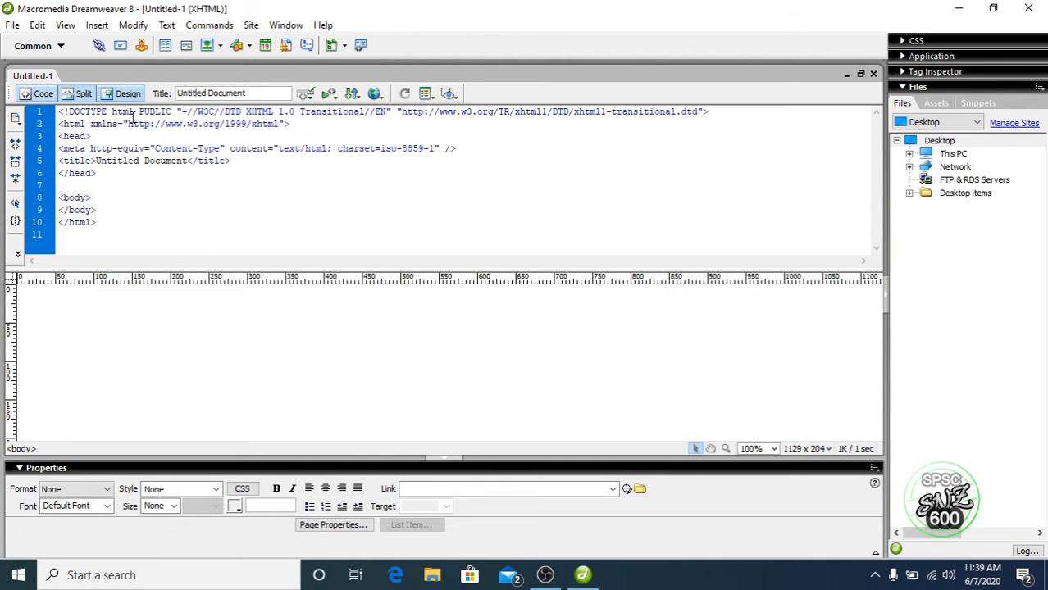
pyautogui.click(123, 93)
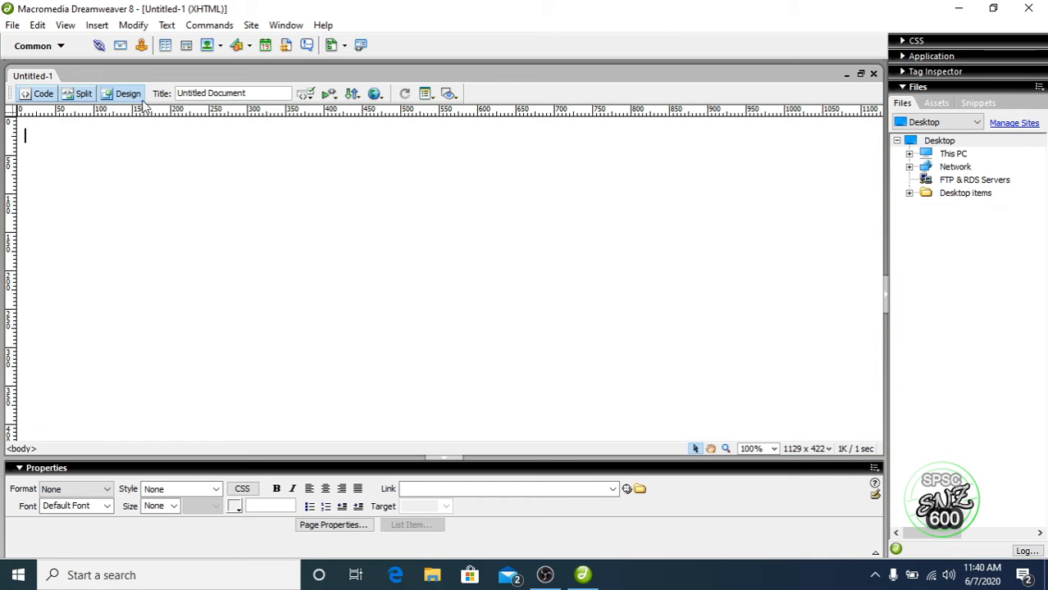
# Insert a table with 4 rows, 4 columns, a width of 200 pixels and a border thickness of 1 pixel
pyautogui.click(104, 29)
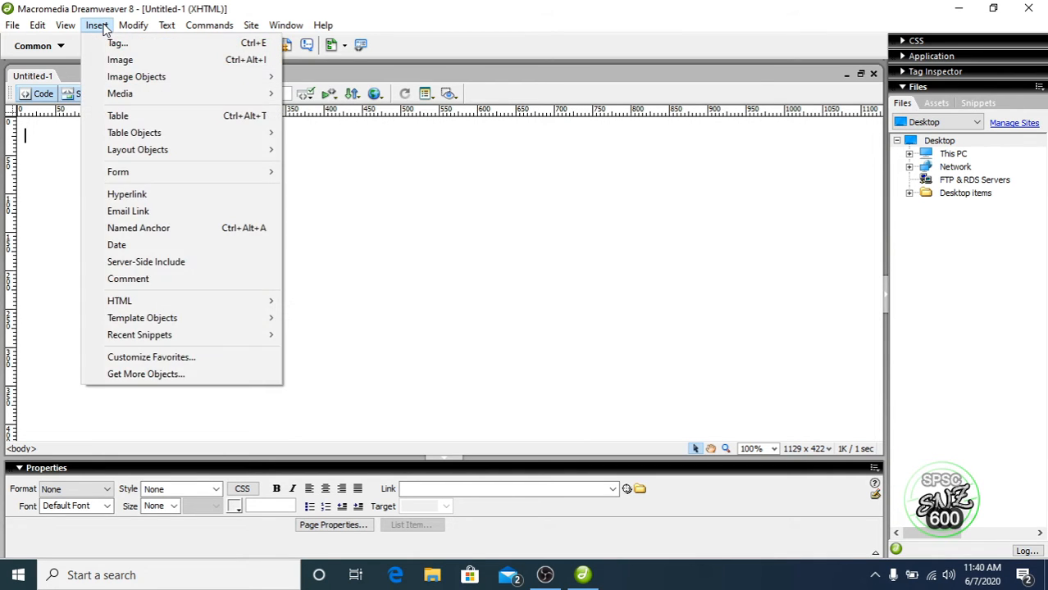
pyautogui.click(137, 117)
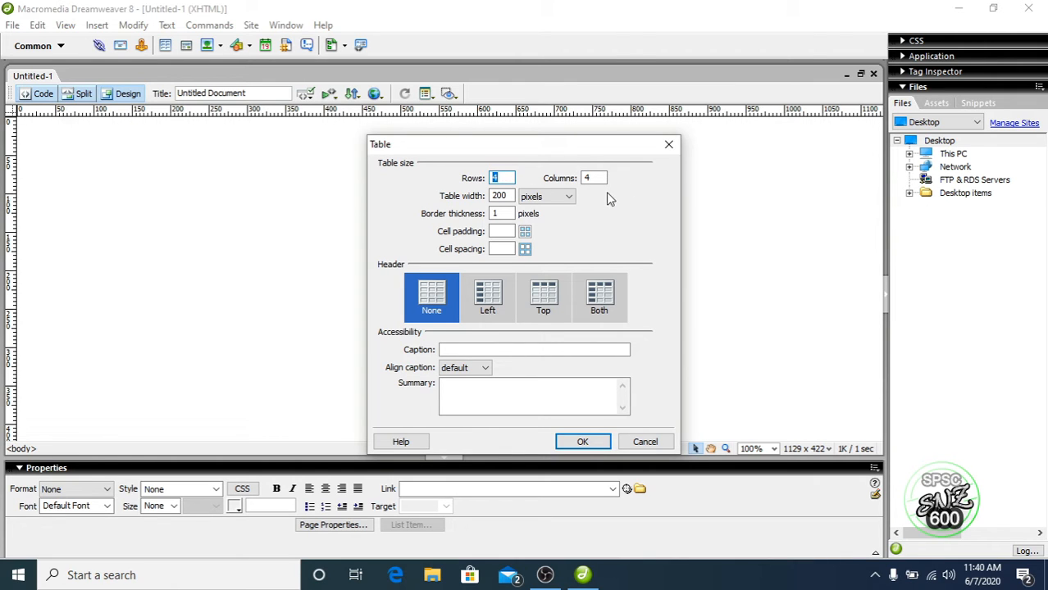
pyautogui.click(581, 443)
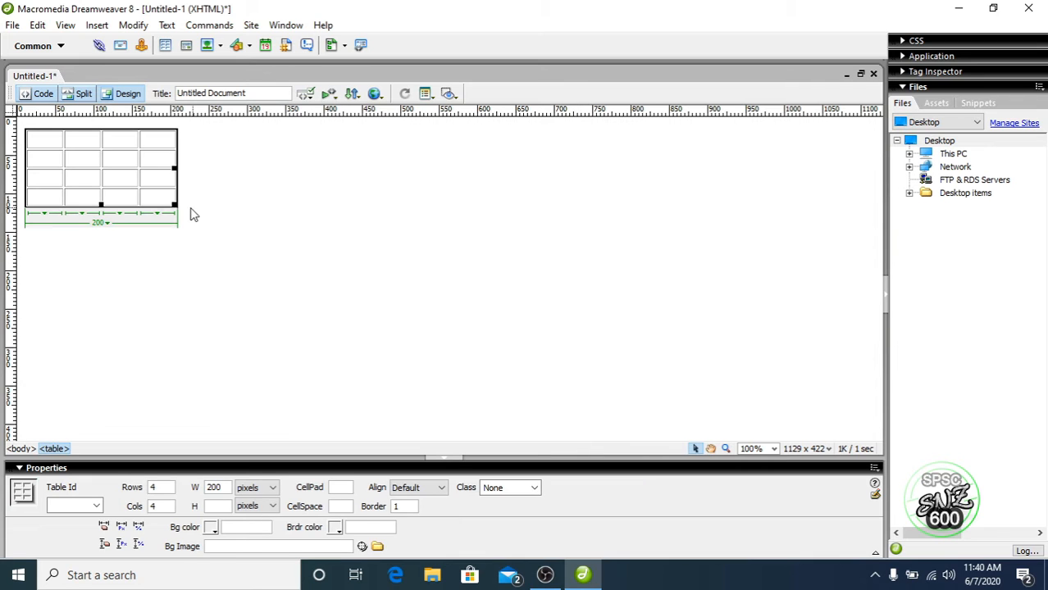
# Enlarge the table to about 1152 pixels wide and 397 pixels high
pyautogui.moveTo(177, 208); pyautogui.dragTo(879, 431)
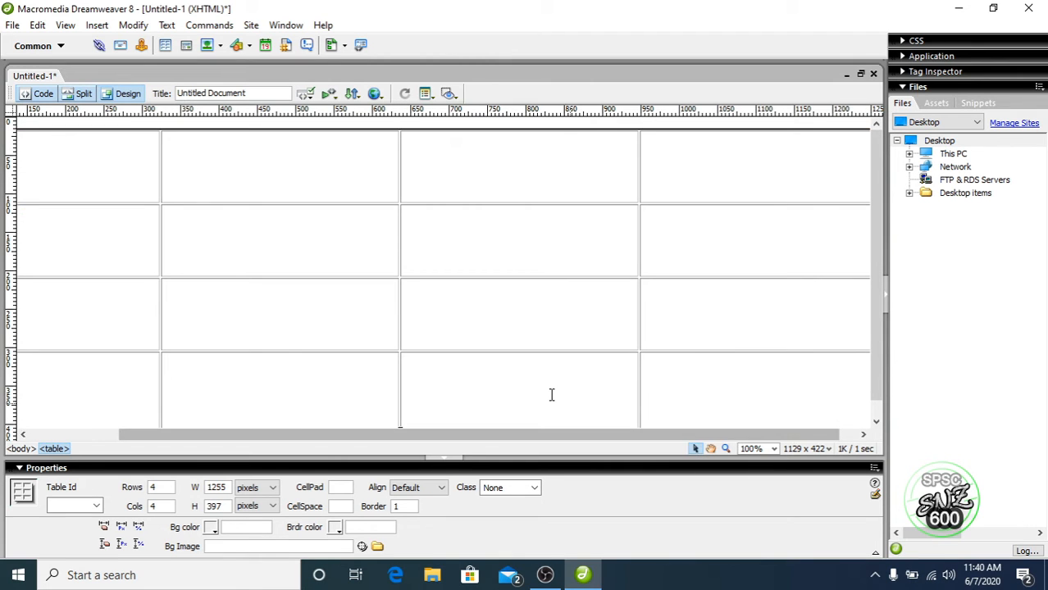
pyautogui.moveTo(447, 435); pyautogui.dragTo(551, 435)
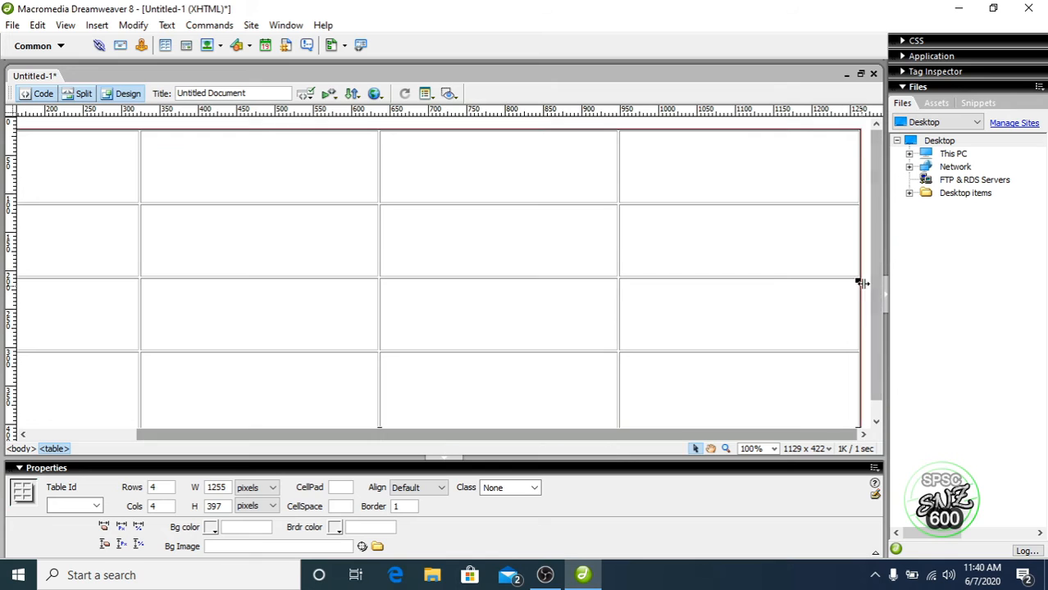
pyautogui.moveTo(861, 283); pyautogui.dragTo(841, 285)
pyautogui.moveTo(798, 290); pyautogui.dragTo(802, 291)
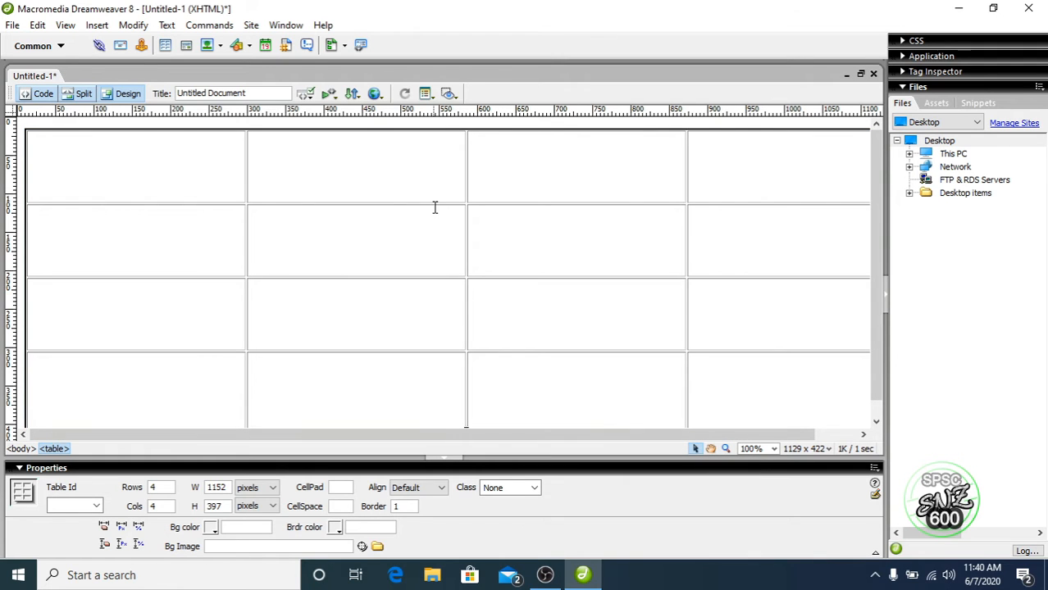
# Heighten the table's first row and shrink its second row to about 40 pixels high
pyautogui.moveTo(432, 203); pyautogui.dragTo(434, 252)
pyautogui.moveTo(450, 327); pyautogui.dragTo(465, 284)
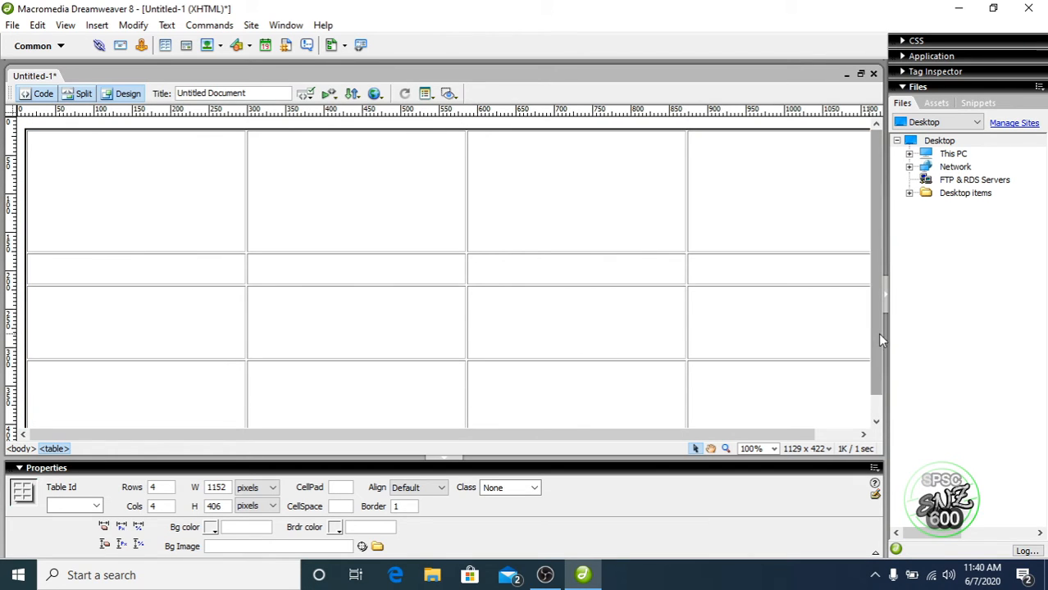
# Extend the table's lower edge downward until the table is about 792 pixels high
pyautogui.scroll(-1, 876, 333)
pyautogui.moveTo(466, 410); pyautogui.dragTo(474, 508)
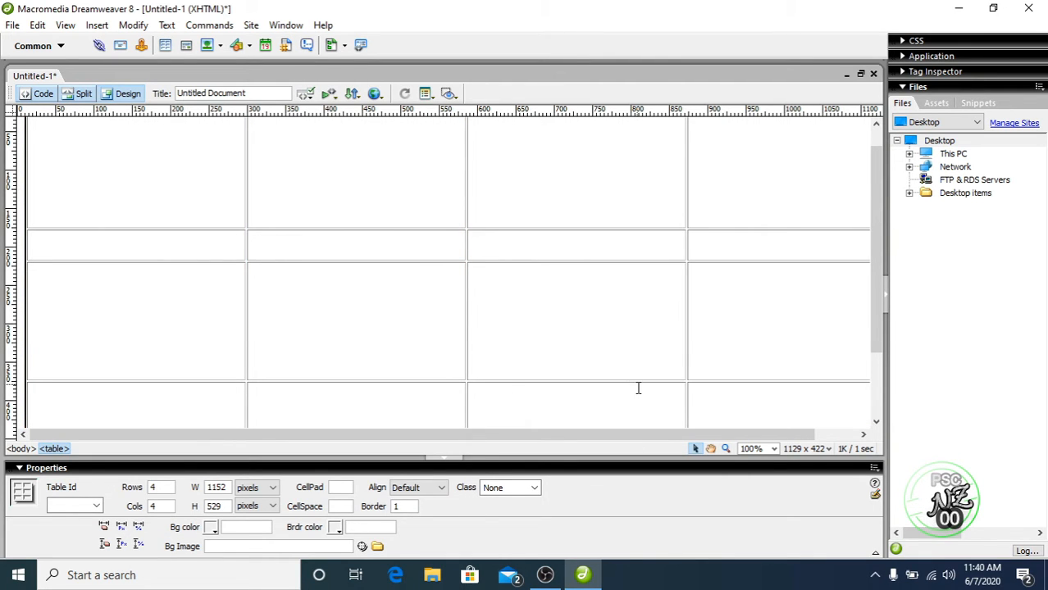
pyautogui.scroll(-3, 637, 388)
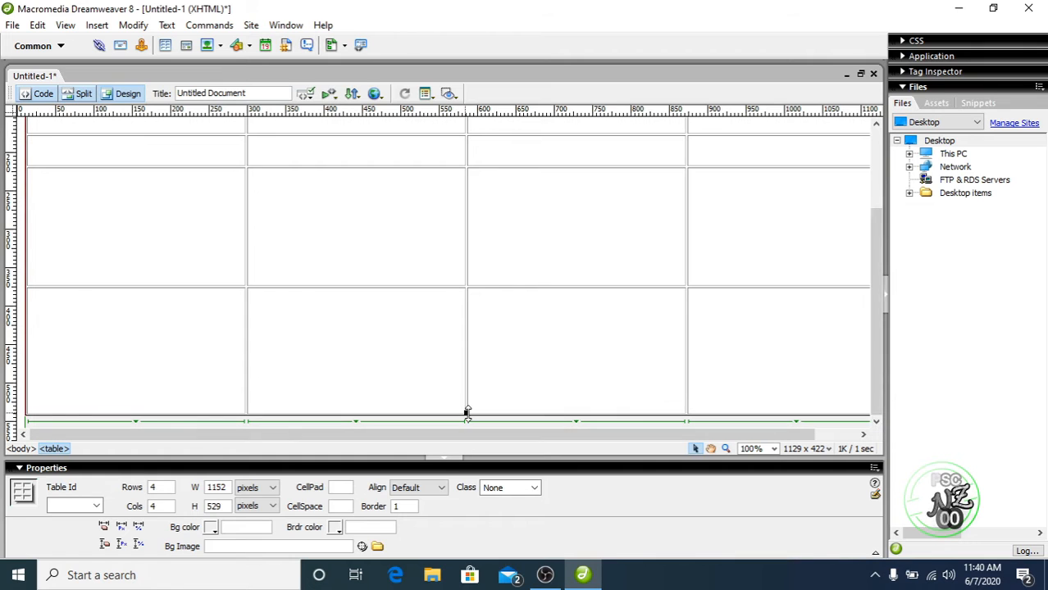
pyautogui.moveTo(466, 410); pyautogui.dragTo(488, 442)
pyautogui.scroll(-3, 487, 430)
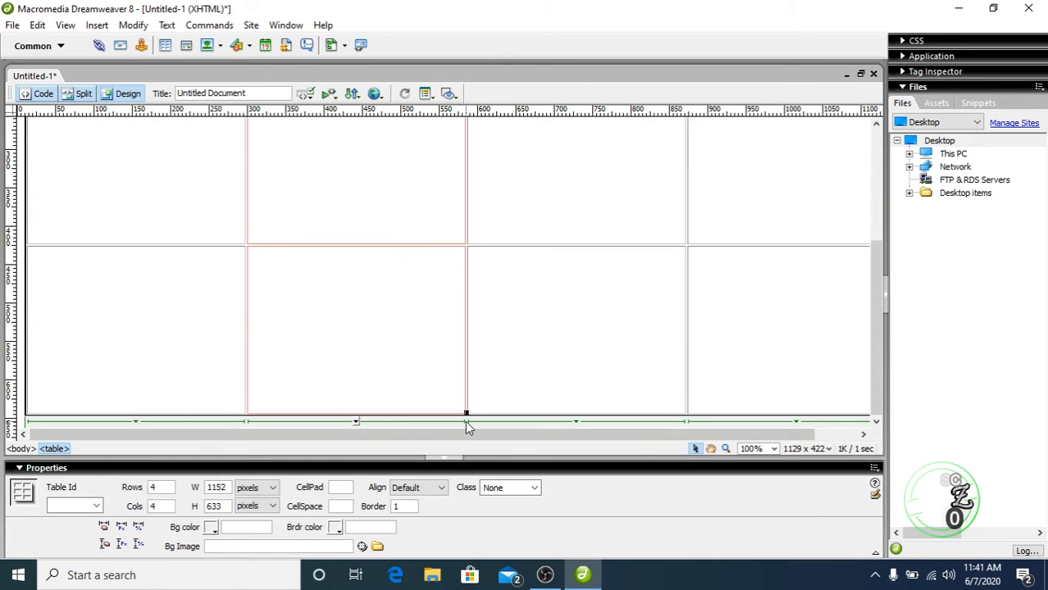
pyautogui.moveTo(465, 412); pyautogui.dragTo(474, 493)
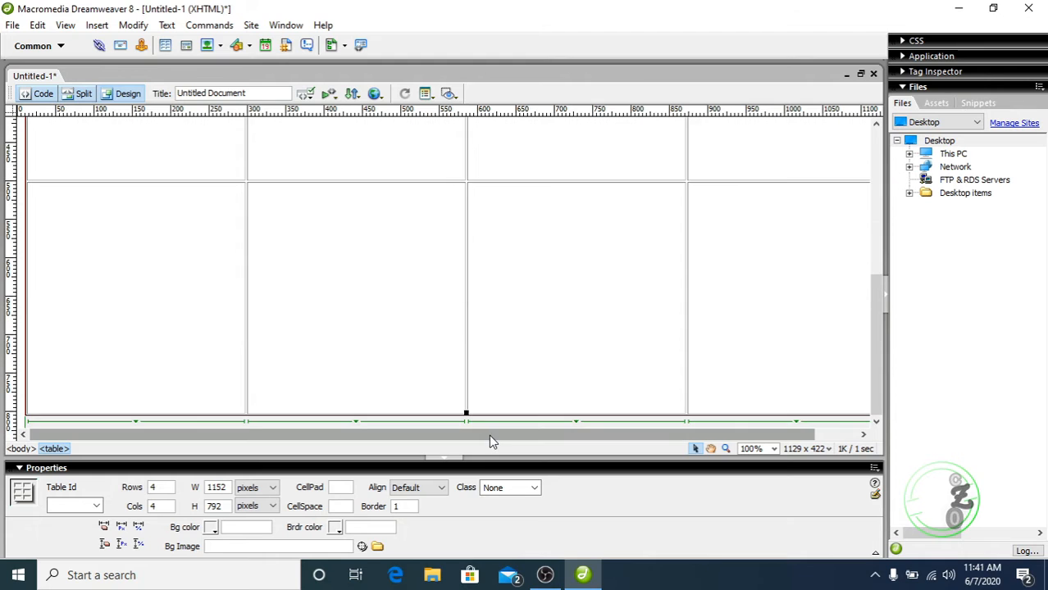
# Stretch the table's third row downward until the whole table is about 4612 pixels high
pyautogui.moveTo(436, 180)
pyautogui.mouseDown()
pyautogui.moveTo(434, 387)
pyautogui.moveTo(468, 381)
pyautogui.moveTo(476, 246)
pyautogui.mouseUp()
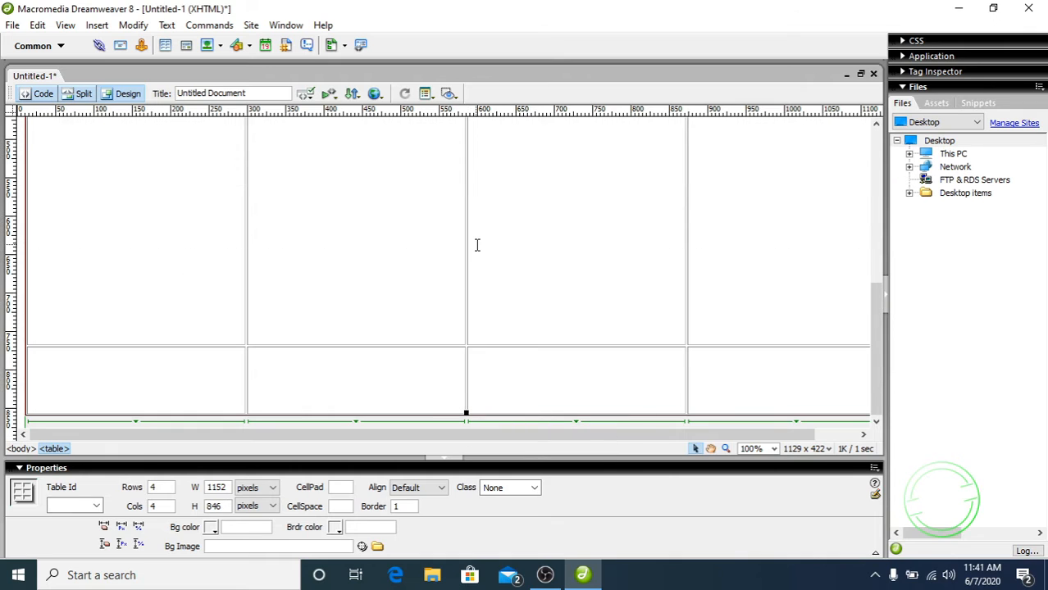
pyautogui.moveTo(483, 347); pyautogui.dragTo(496, 508)
pyautogui.scroll(15, 527, 394)
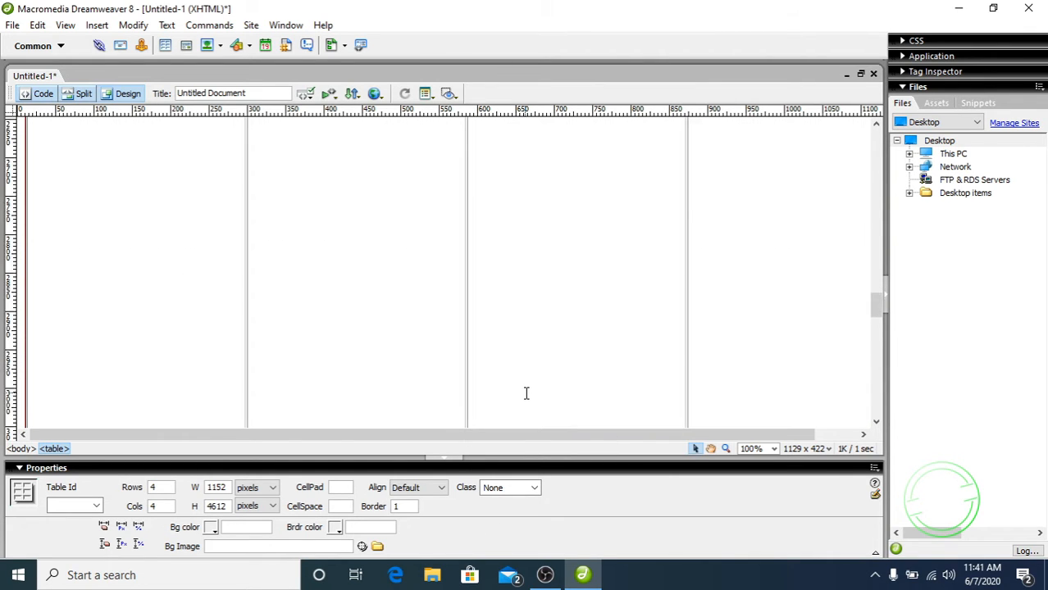
pyautogui.scroll(20, 527, 394)
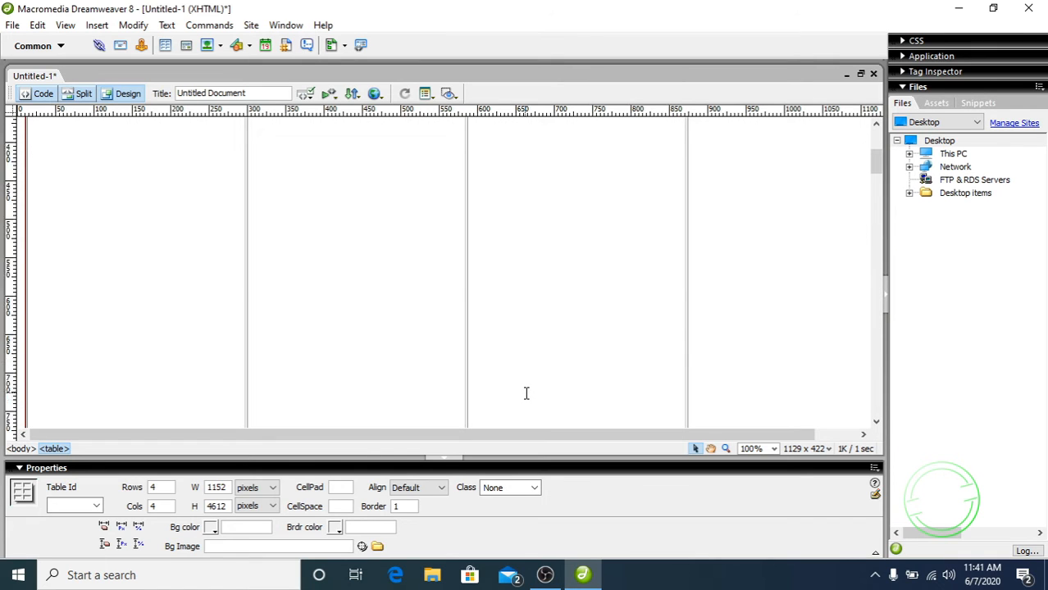
pyautogui.scroll(-3, 526, 393)
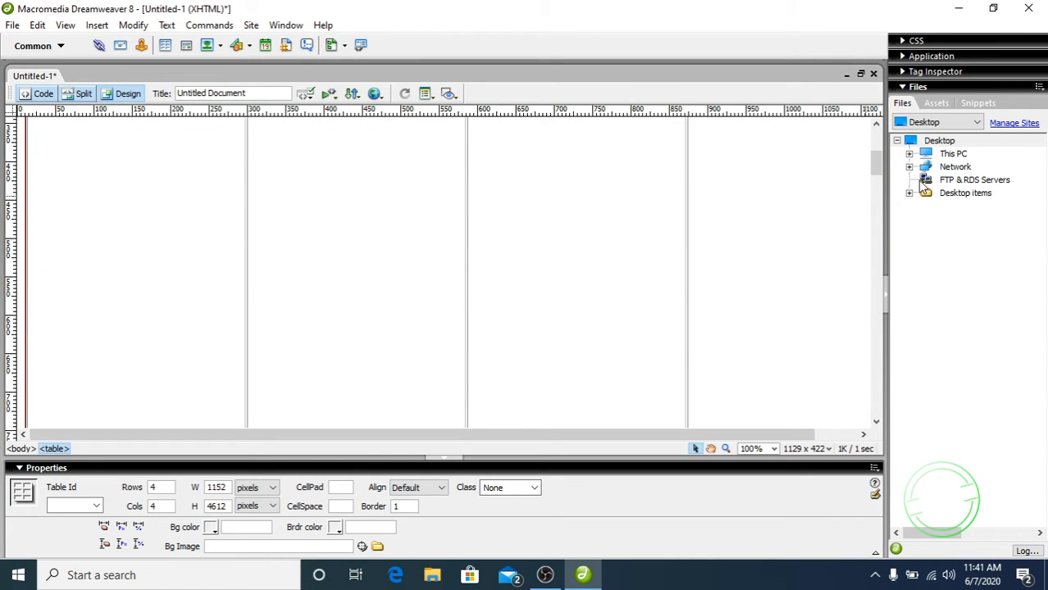
pyautogui.moveTo(878, 164); pyautogui.dragTo(874, 431)
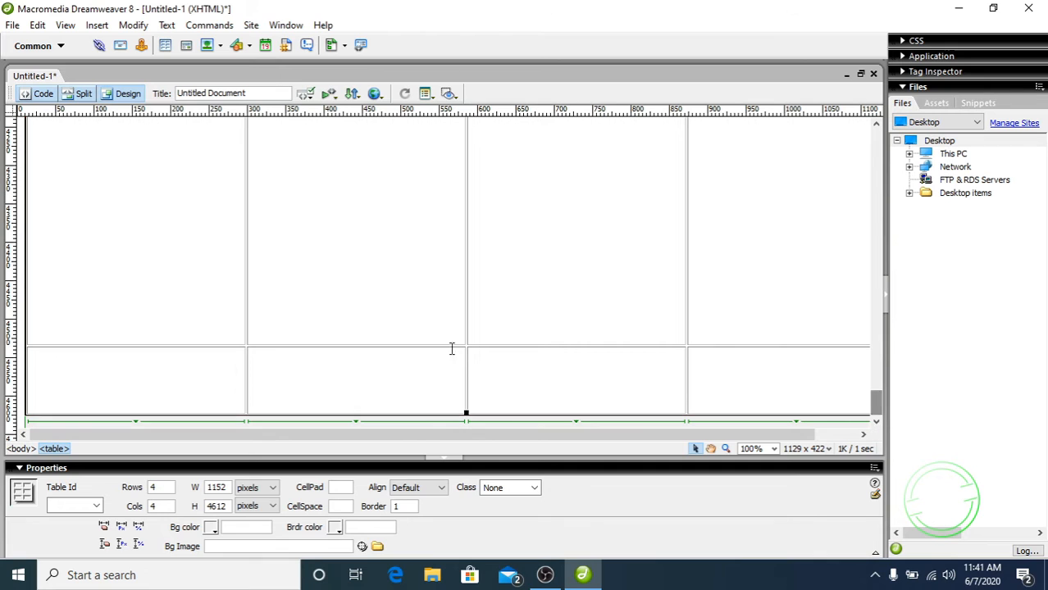
# Reduce the heights of the third and last rows until the table is about 4096 pixels high
pyautogui.moveTo(485, 345); pyautogui.dragTo(493, 147)
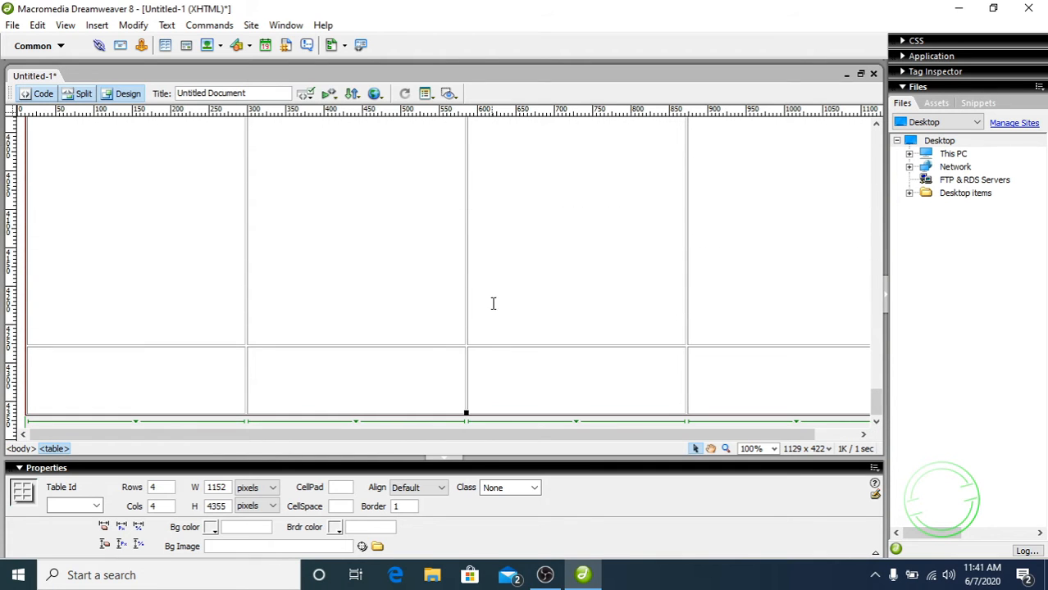
pyautogui.moveTo(510, 345); pyautogui.dragTo(514, 201)
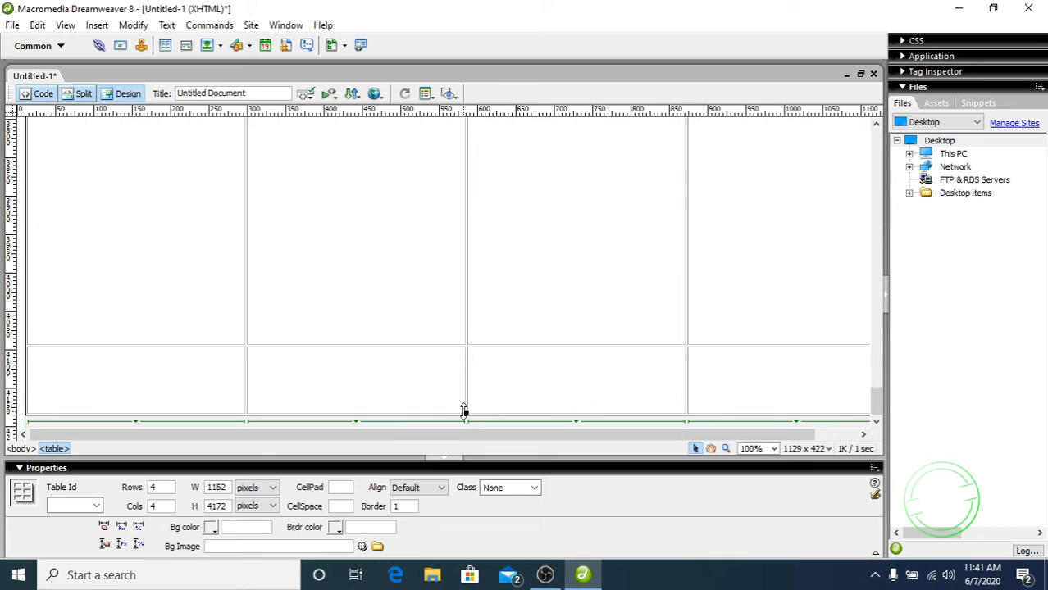
pyautogui.moveTo(483, 412); pyautogui.dragTo(487, 219)
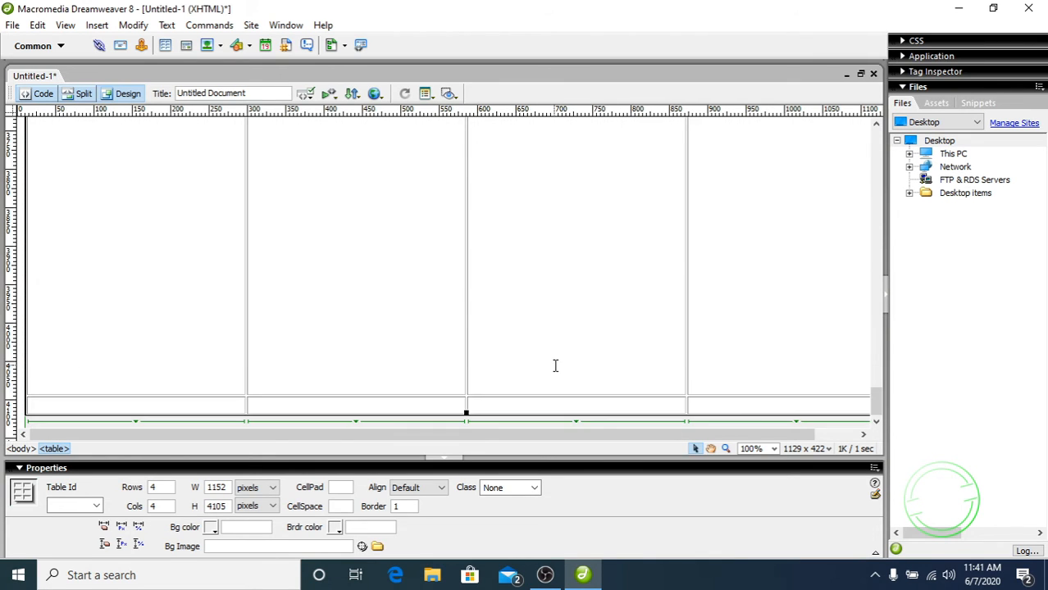
pyautogui.moveTo(529, 397); pyautogui.dragTo(533, 358)
pyautogui.moveTo(475, 406); pyautogui.dragTo(467, 440)
pyautogui.scroll(-1, 486, 396)
# Select all four cells of the table's second row and centre-align their contents
pyautogui.scroll(10, 486, 387)
pyautogui.scroll(20, 483, 380)
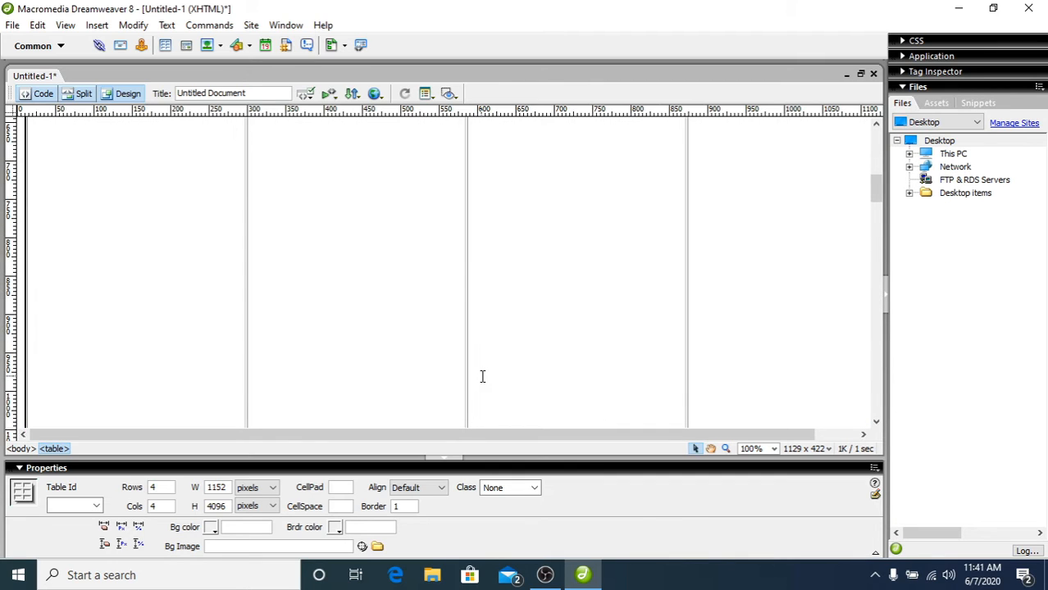
pyautogui.scroll(10, 482, 377)
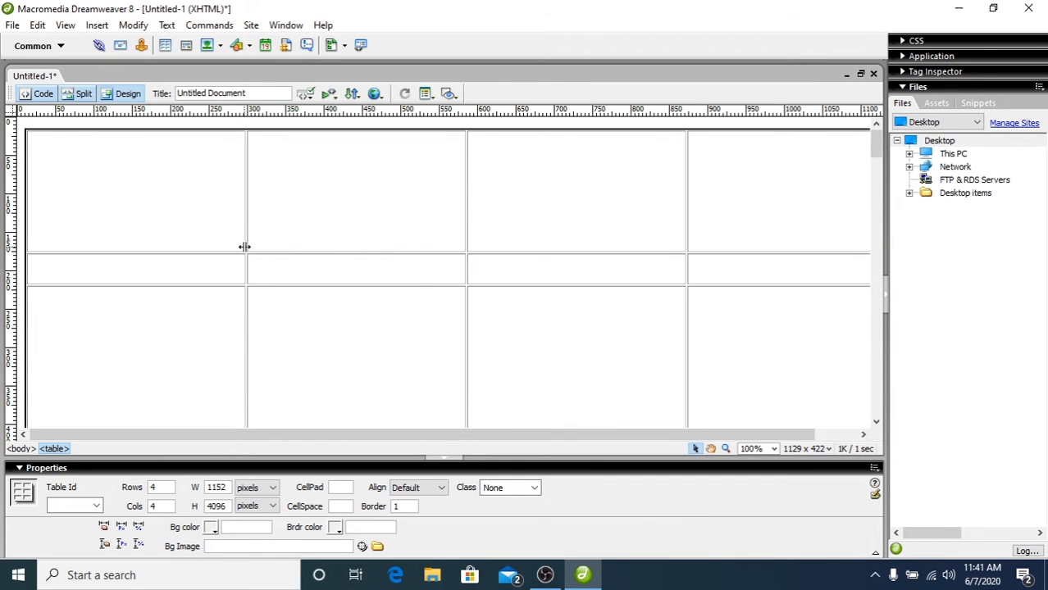
pyautogui.click(200, 271)
pyautogui.click(337, 265)
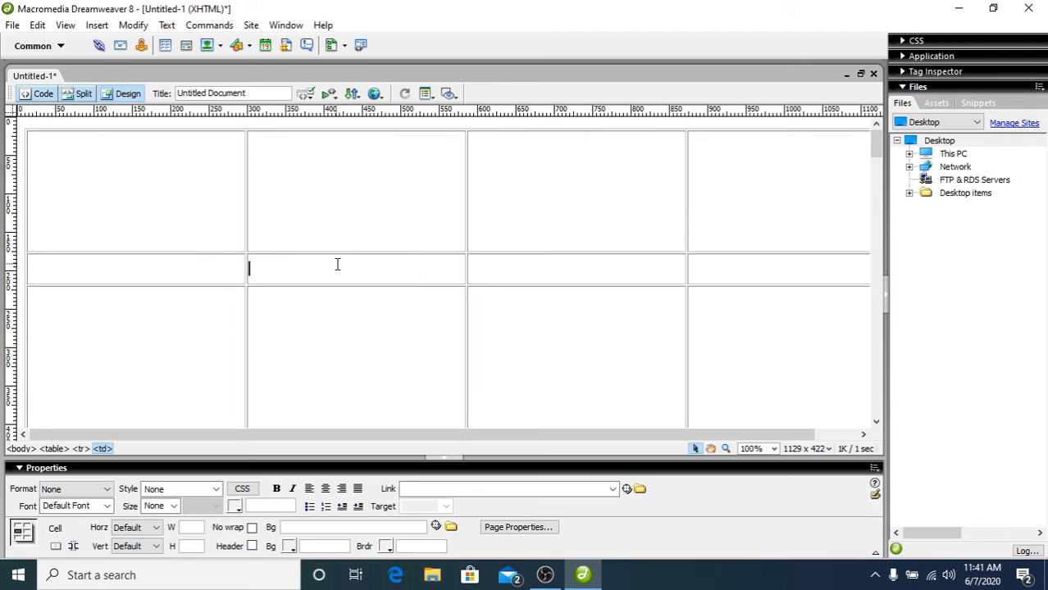
pyautogui.click(517, 273)
pyautogui.click(744, 264)
pyautogui.click(155, 276)
pyautogui.moveTo(153, 270); pyautogui.dragTo(765, 278)
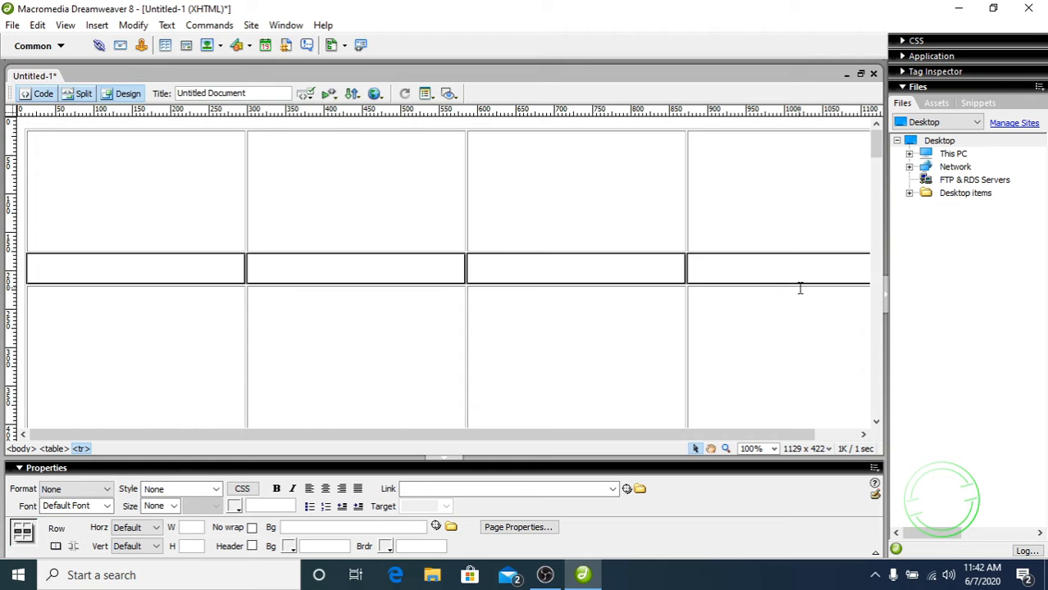
pyautogui.click(325, 489)
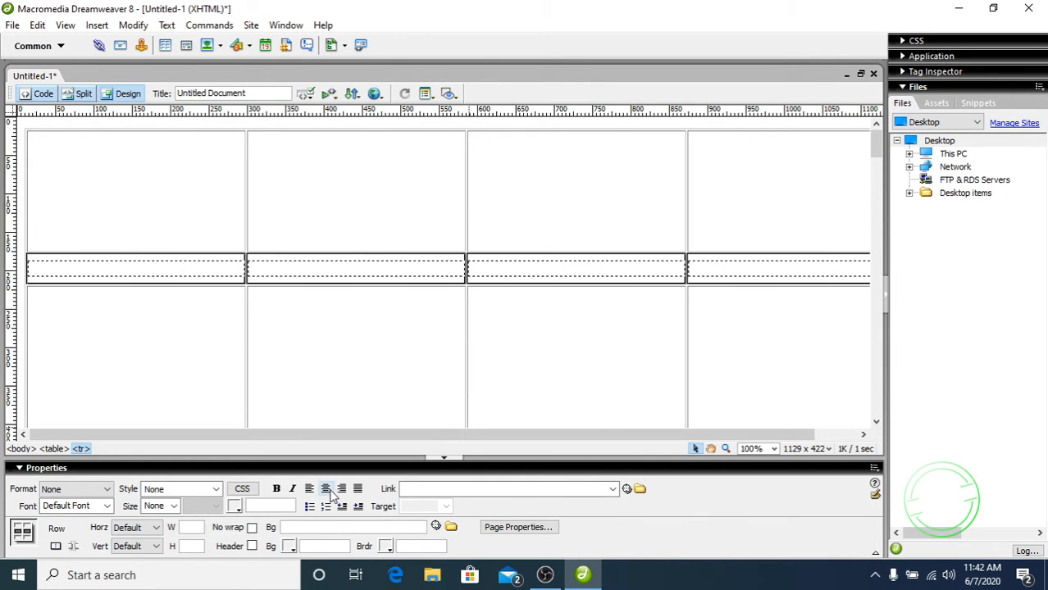
# Enter the labels Home, About, Menu and Products in the four cells of the table's second row
pyautogui.click(150, 265)
pyautogui.write('H')
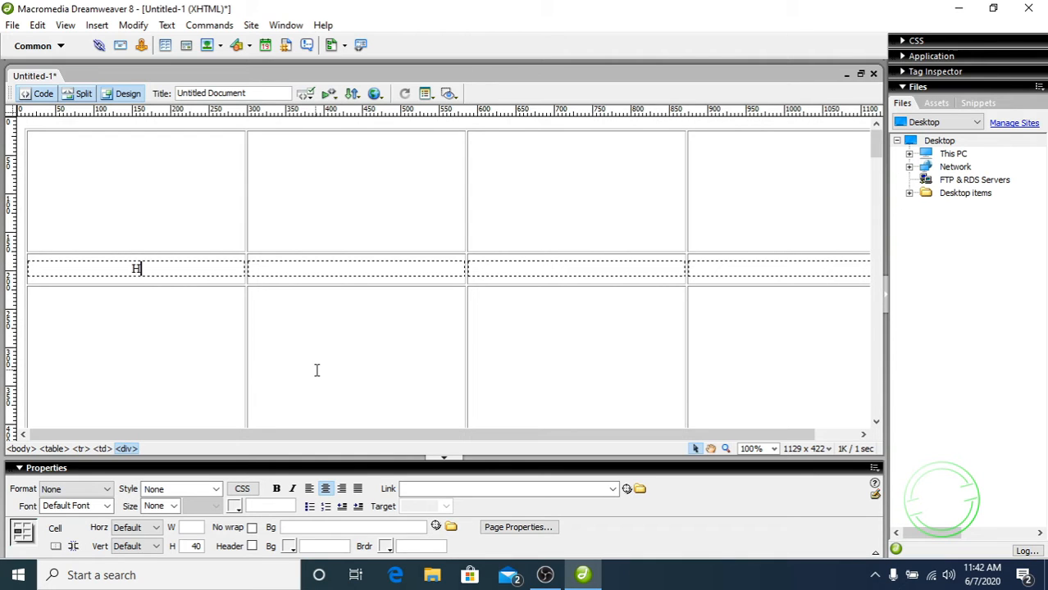
pyautogui.write('ome')
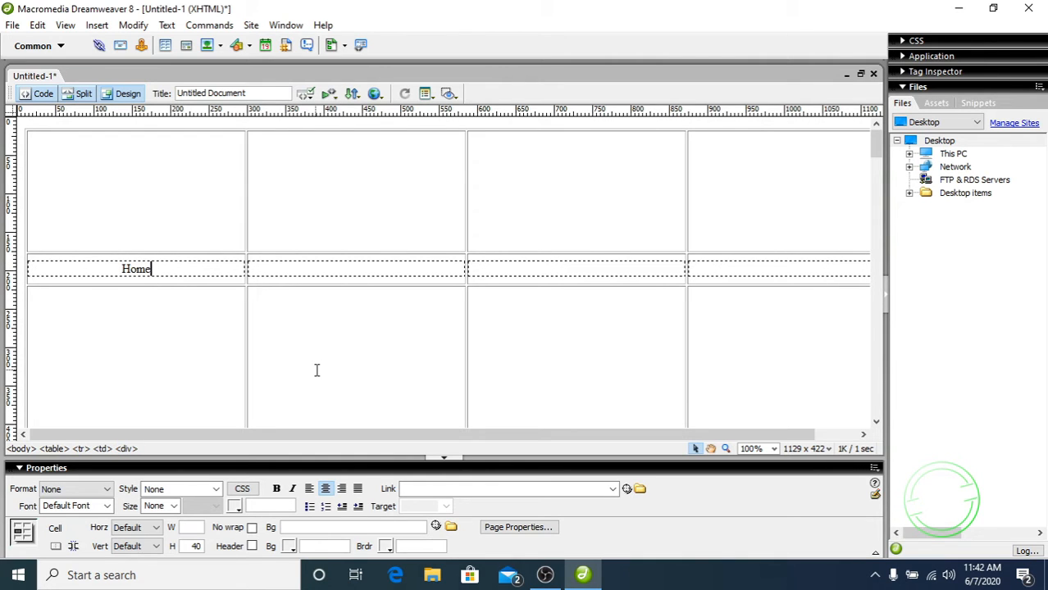
pyautogui.click(351, 270)
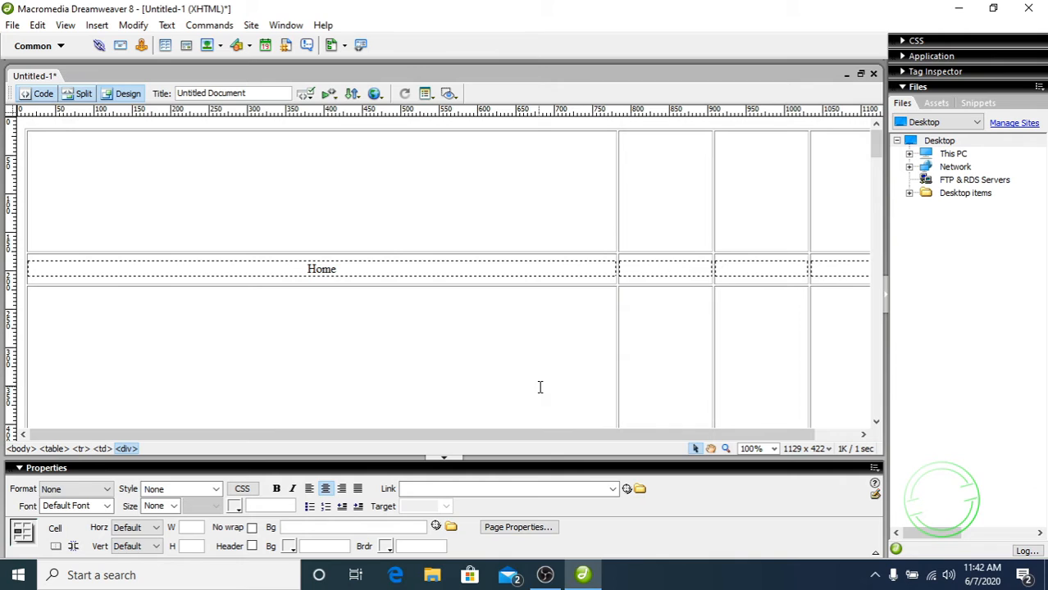
pyautogui.write('About')
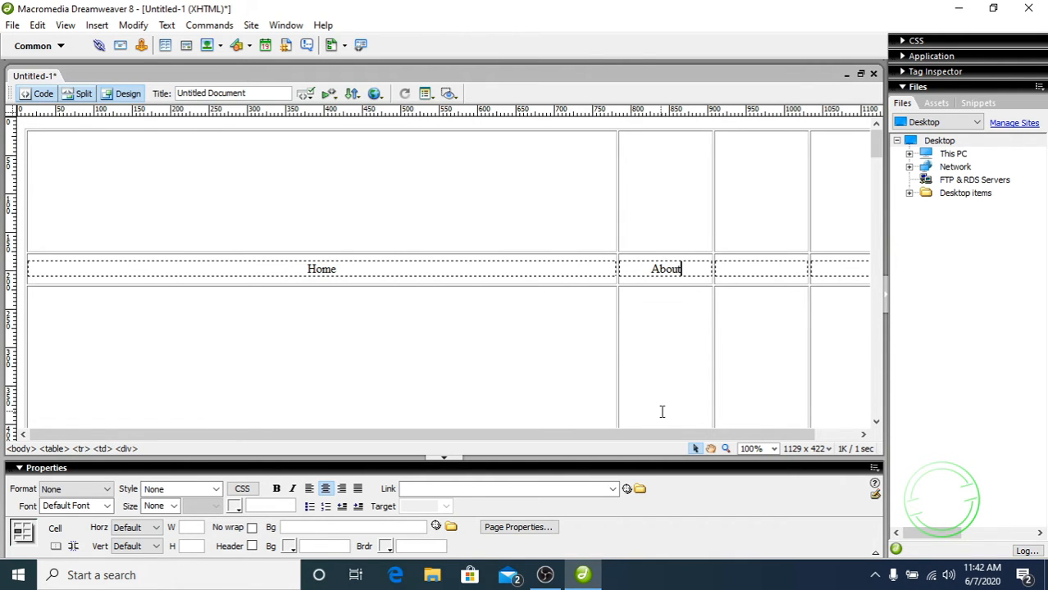
pyautogui.click(773, 271)
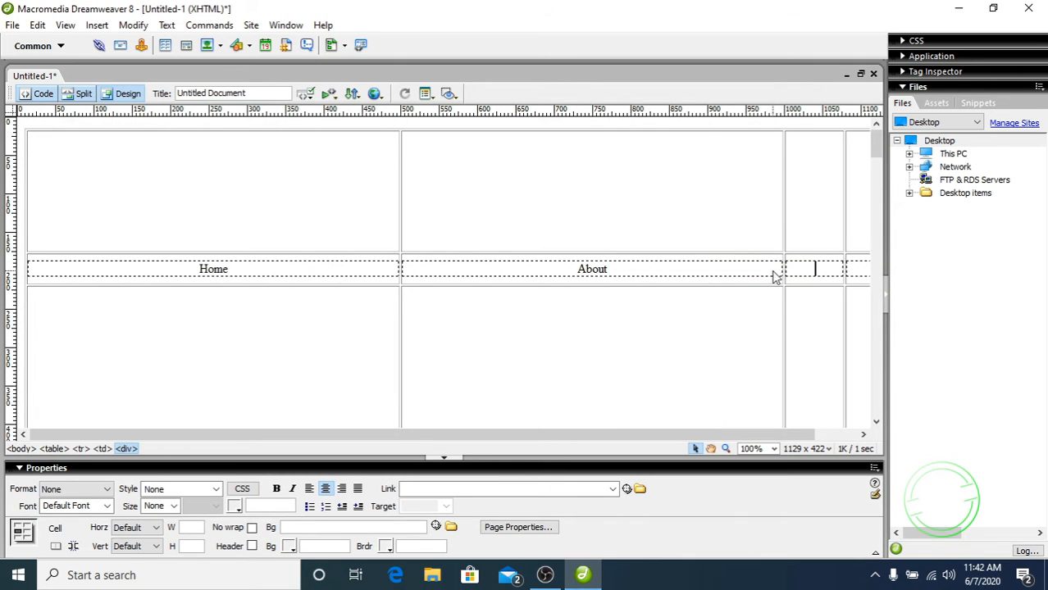
pyautogui.write('Menu')
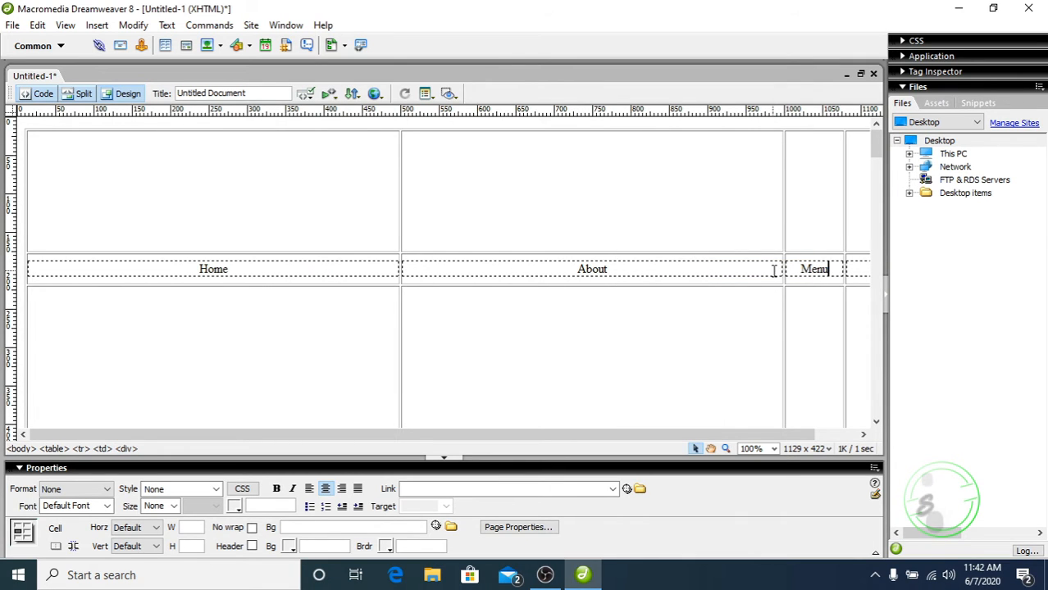
pyautogui.click(864, 273)
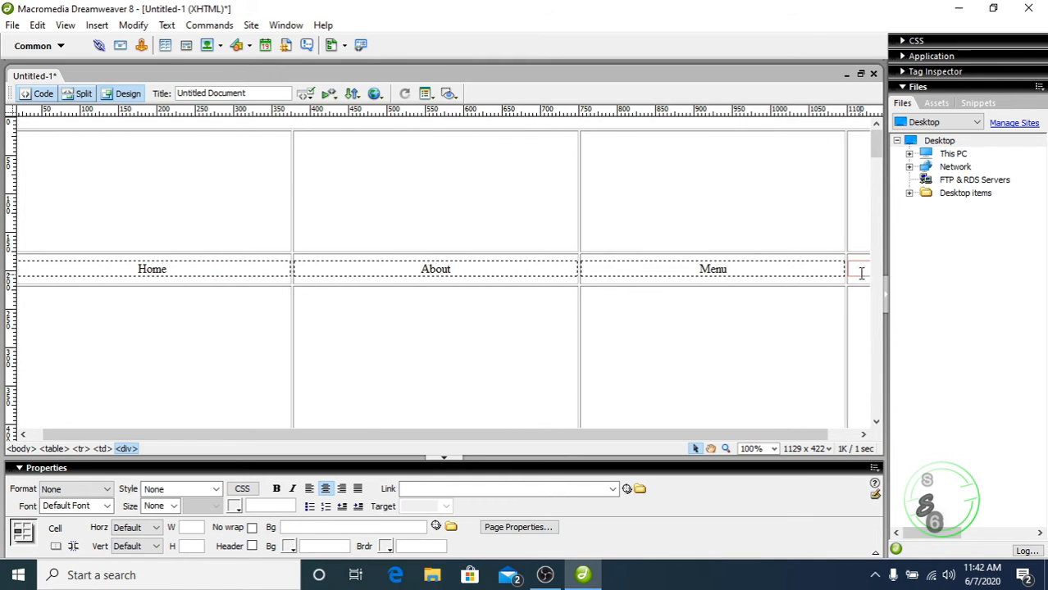
pyautogui.write('Pr')
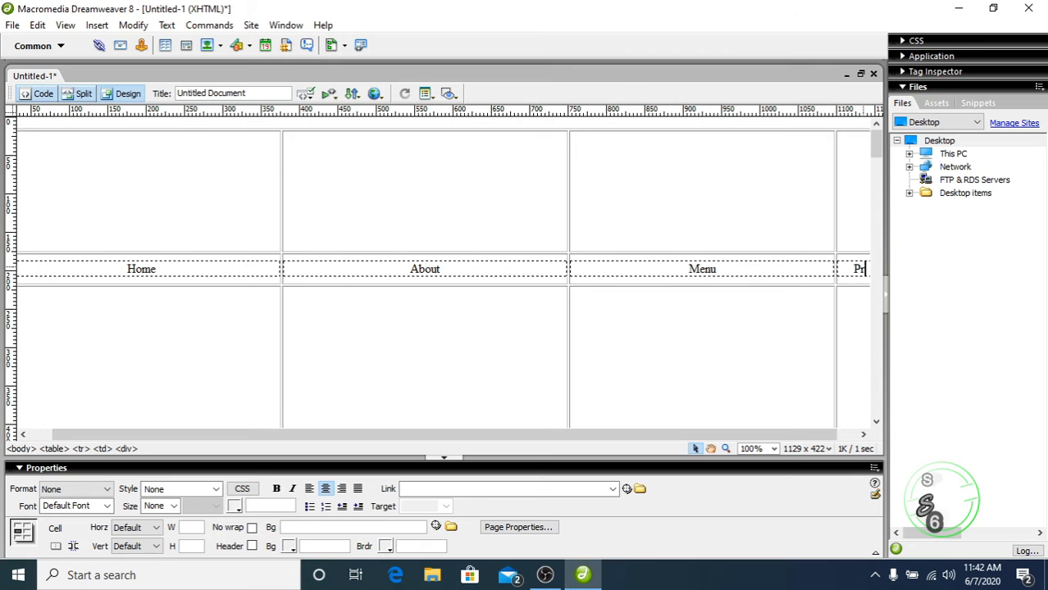
pyautogui.write('oducts')
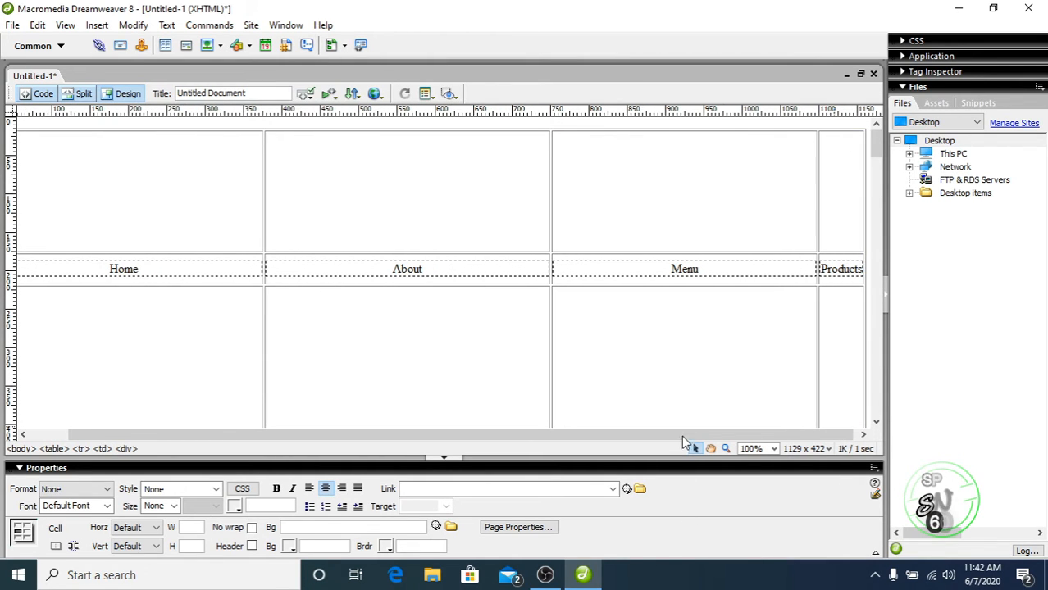
# Link the Home label in the table's second row to Home.html
pyautogui.click(684, 383)
pyautogui.moveTo(664, 434); pyautogui.dragTo(233, 424)
pyautogui.scroll(8, 242, 379)
pyautogui.scroll(10, 242, 376)
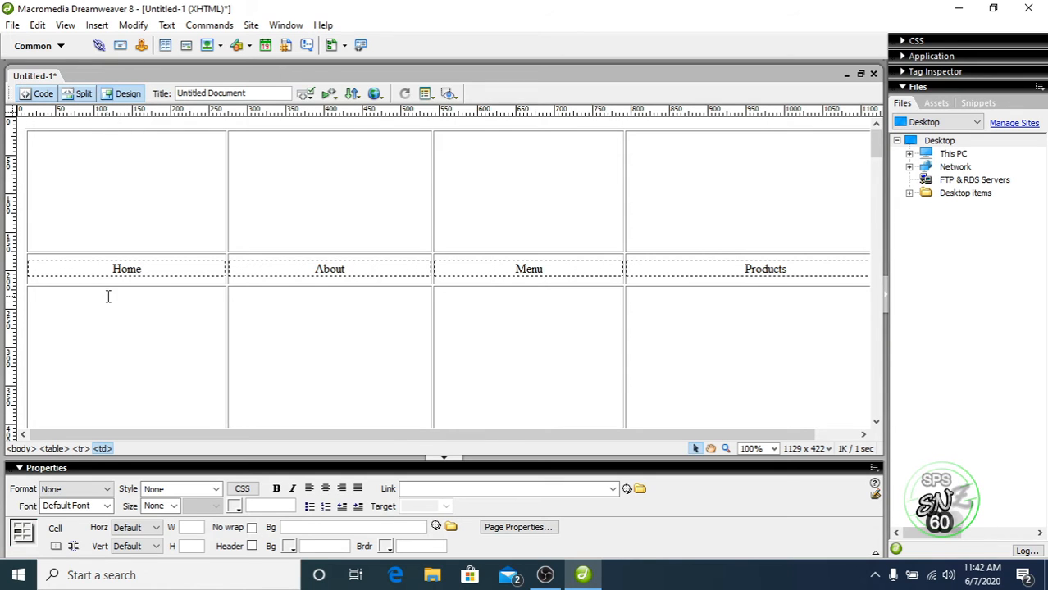
pyautogui.click(114, 271)
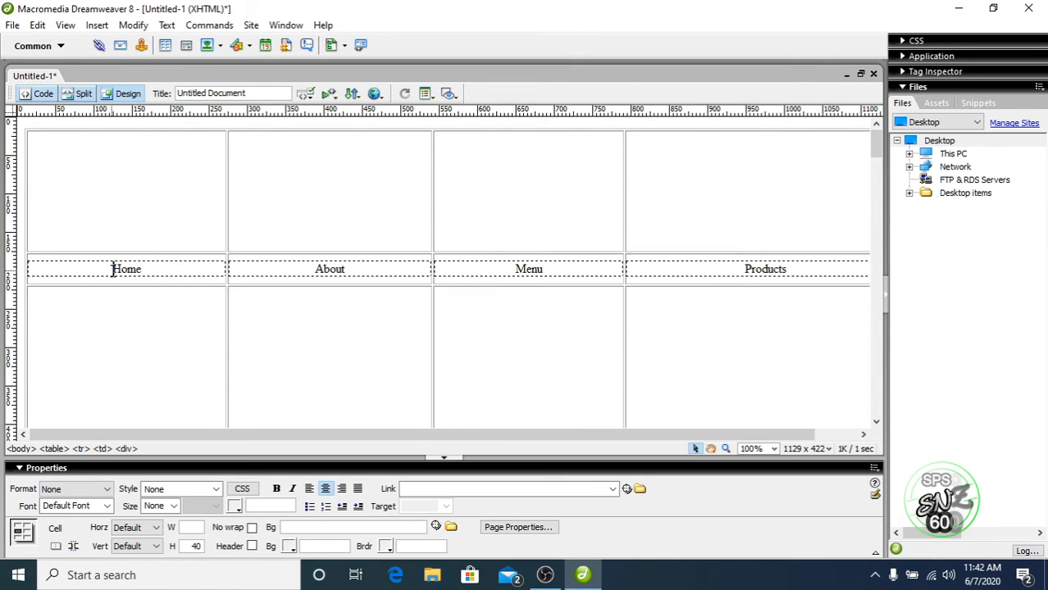
pyautogui.moveTo(113, 270); pyautogui.dragTo(143, 271)
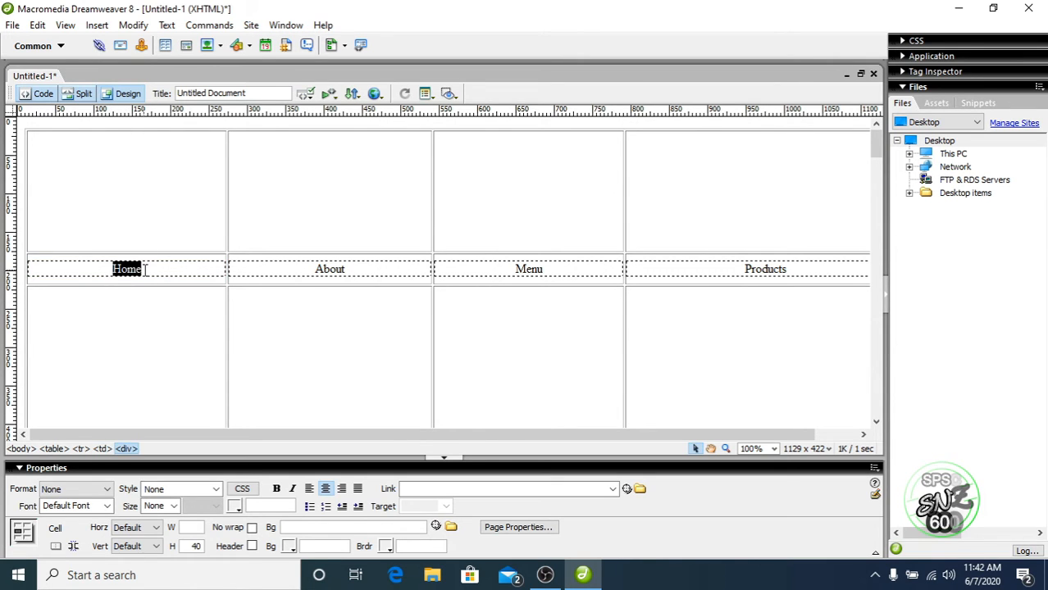
pyautogui.click(470, 489)
pyautogui.write('Home.ht')
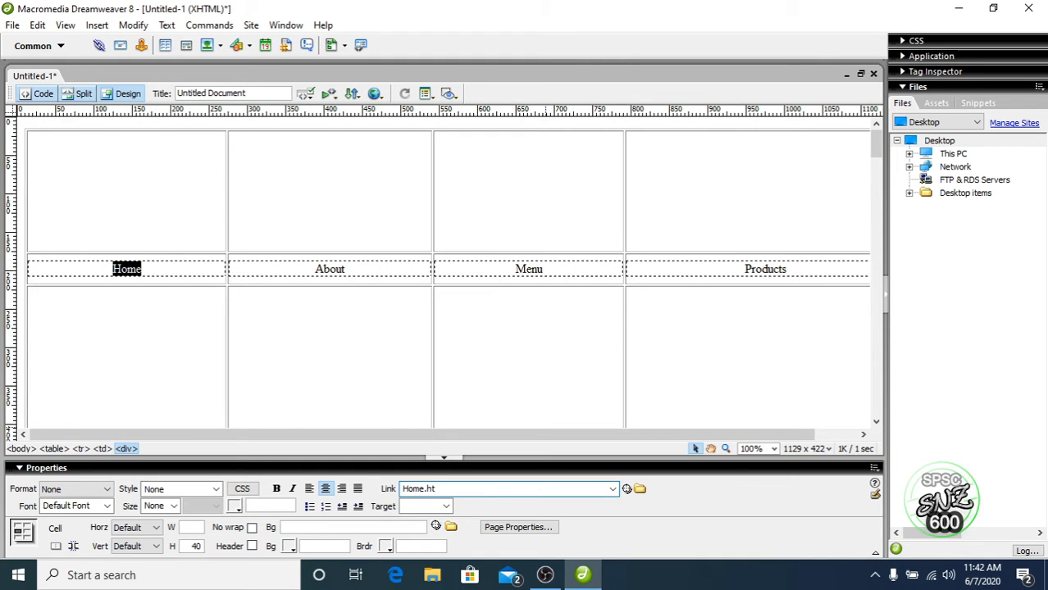
pyautogui.write('ml')
# Link the About label in the second row to About.html
pyautogui.click(336, 271)
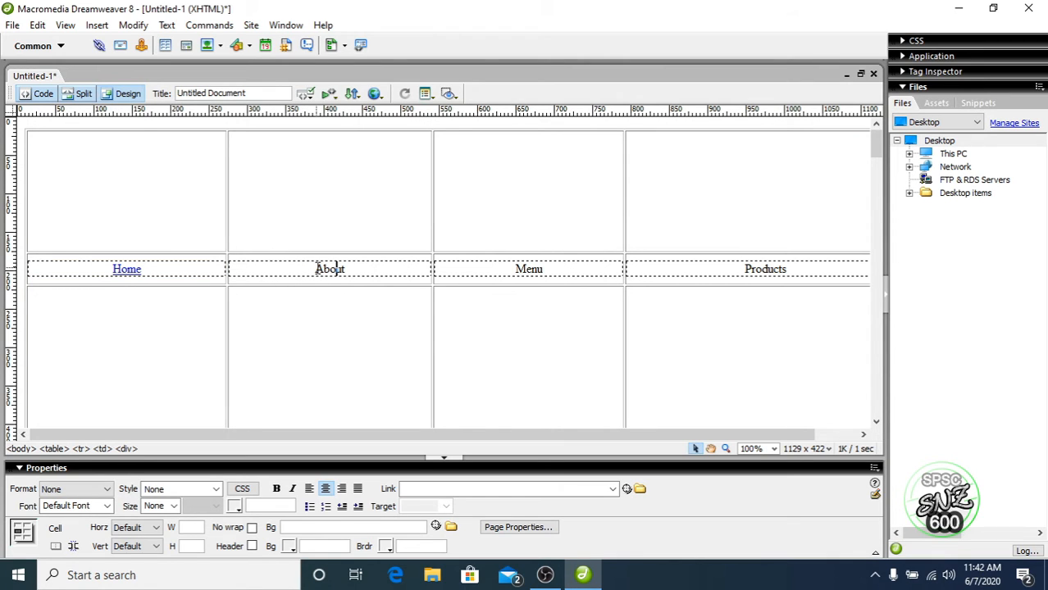
pyautogui.moveTo(317, 269); pyautogui.dragTo(358, 272)
pyautogui.click(409, 489)
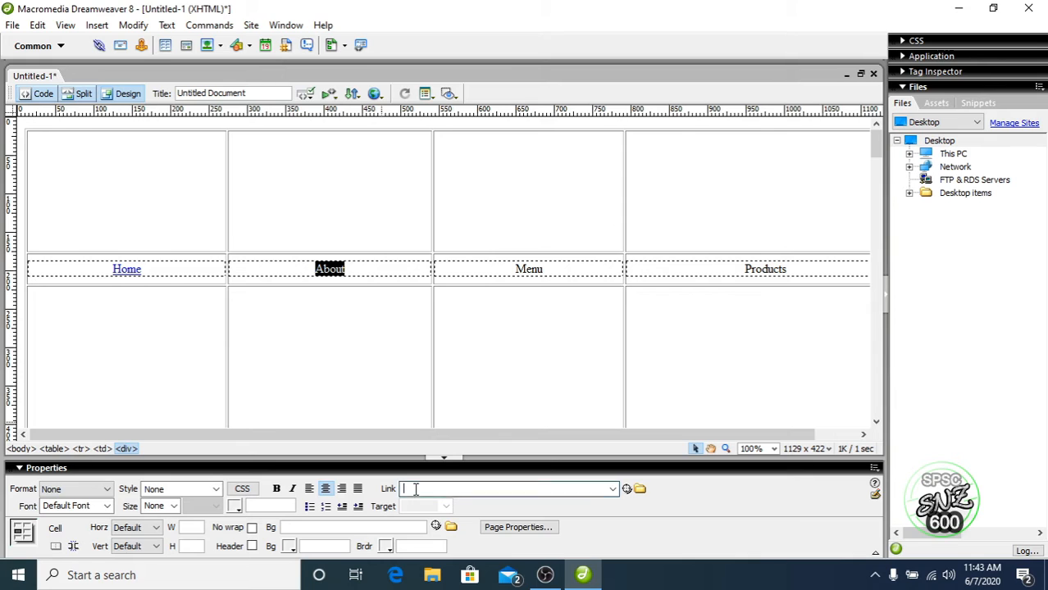
pyautogui.write('About.html')
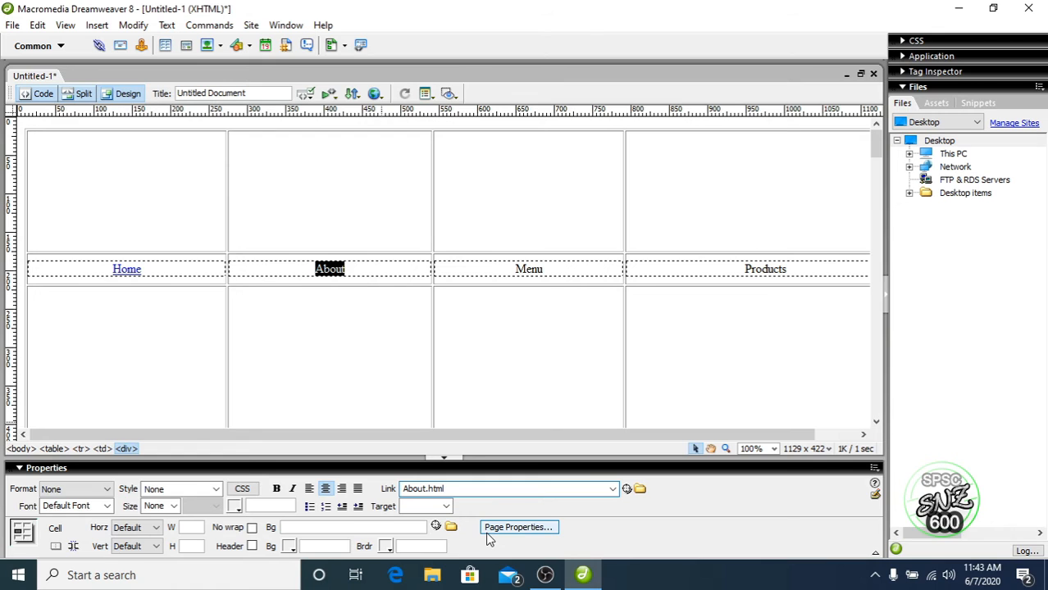
# Link the Menu label in the second row to Menu.html
pyautogui.click(576, 279)
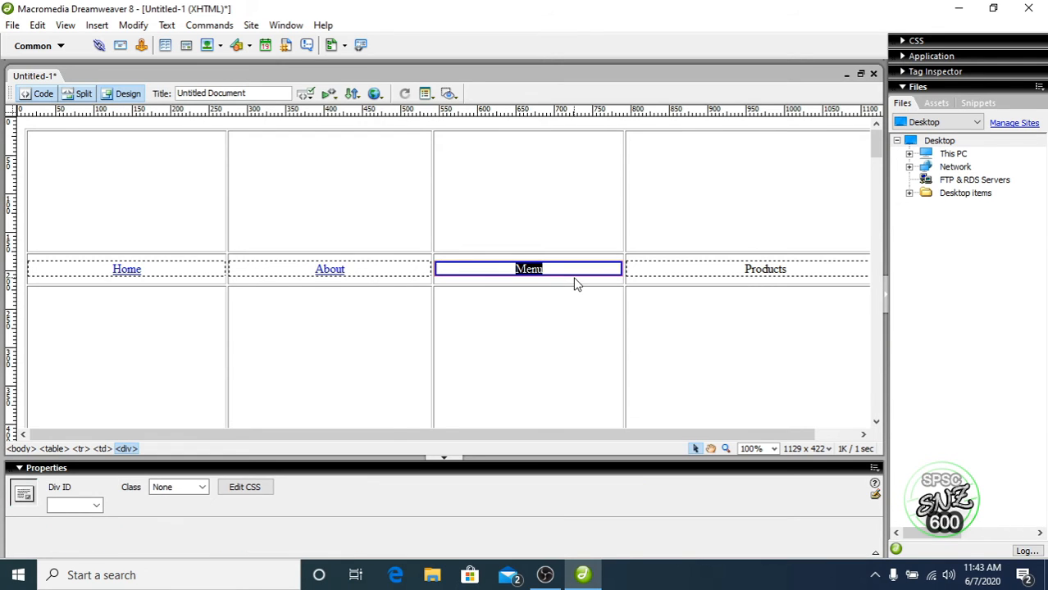
pyautogui.doubleClick(523, 271)
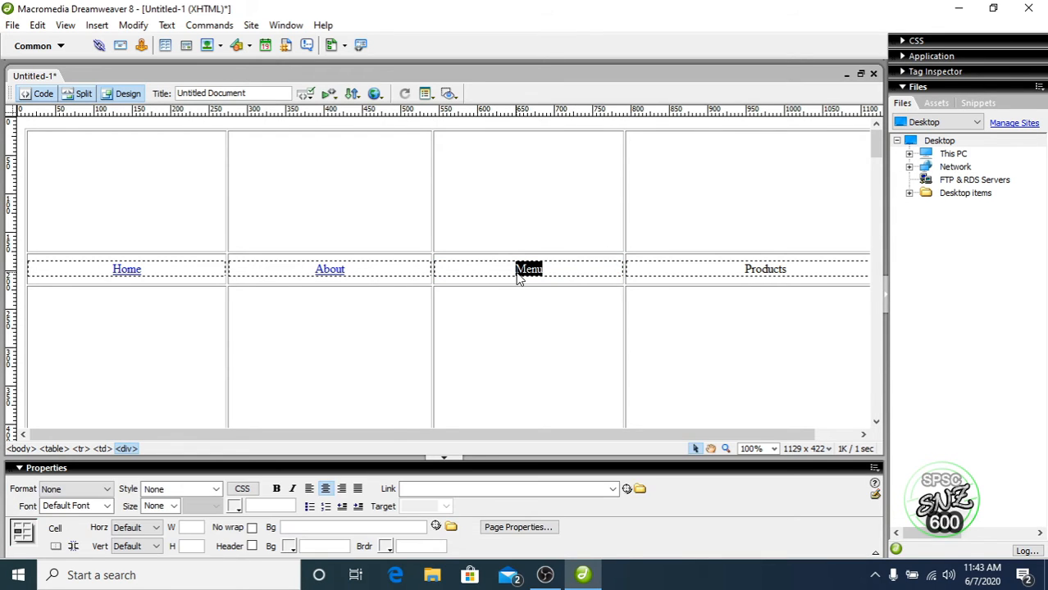
pyautogui.click(424, 488)
pyautogui.write('Men')
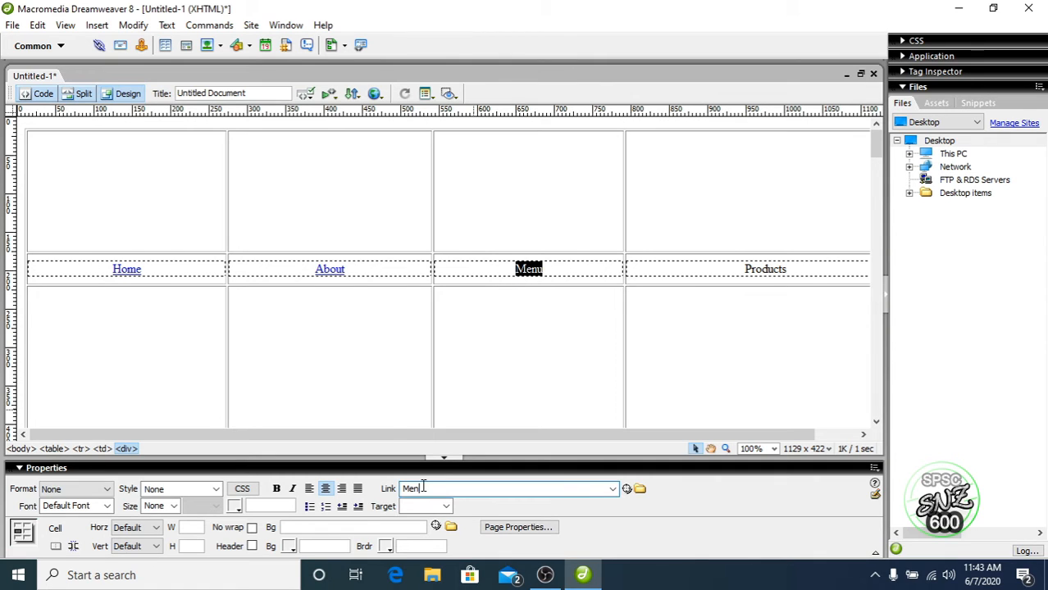
pyautogui.write('u.html')
# Link the Products label in the second row to Products.html
pyautogui.click(792, 270)
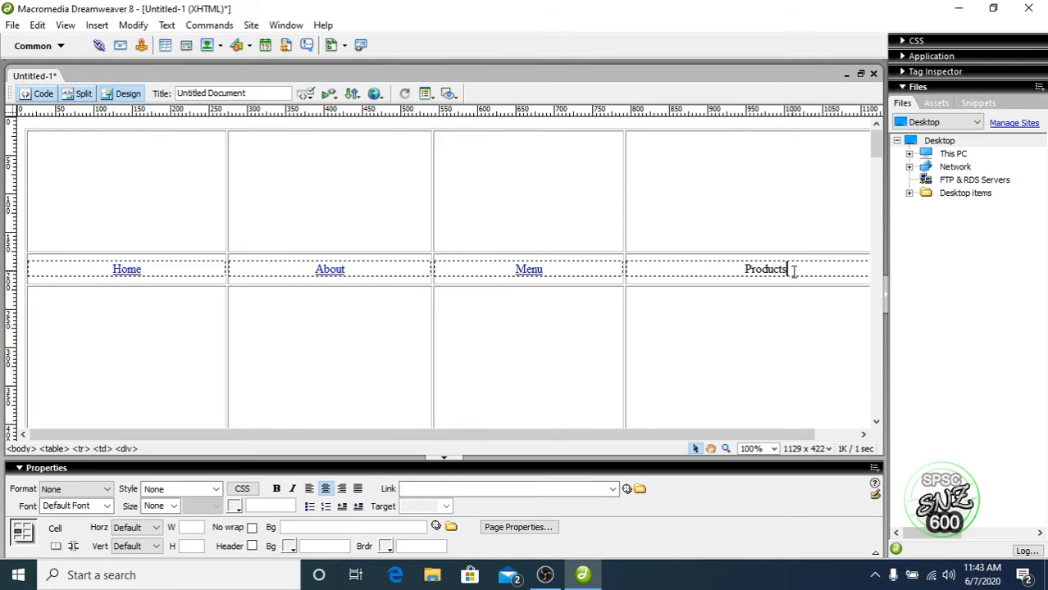
pyautogui.doubleClick(792, 270)
pyautogui.click(538, 490)
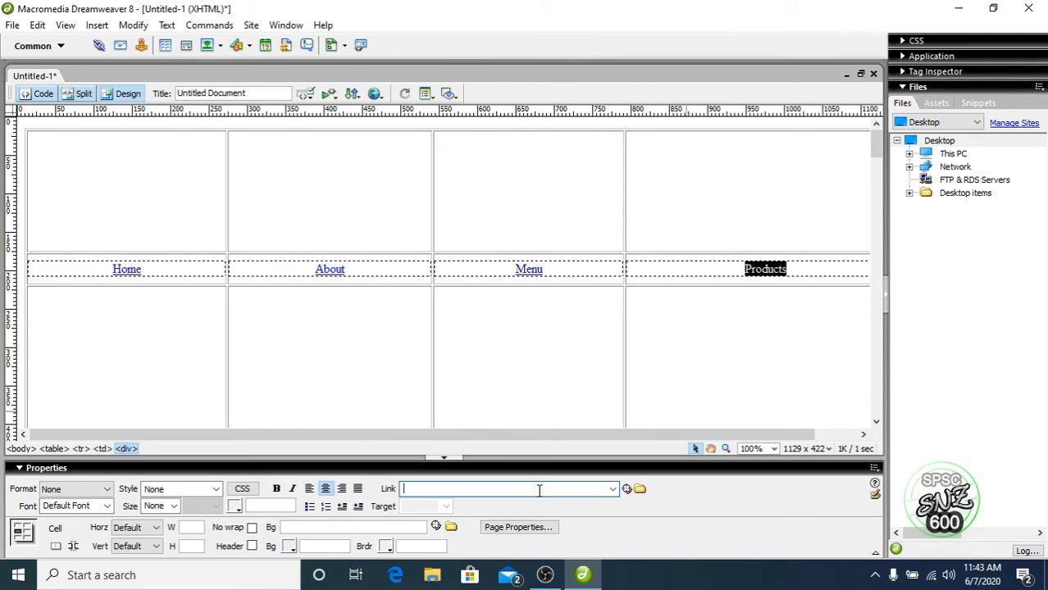
pyautogui.write('Pro')
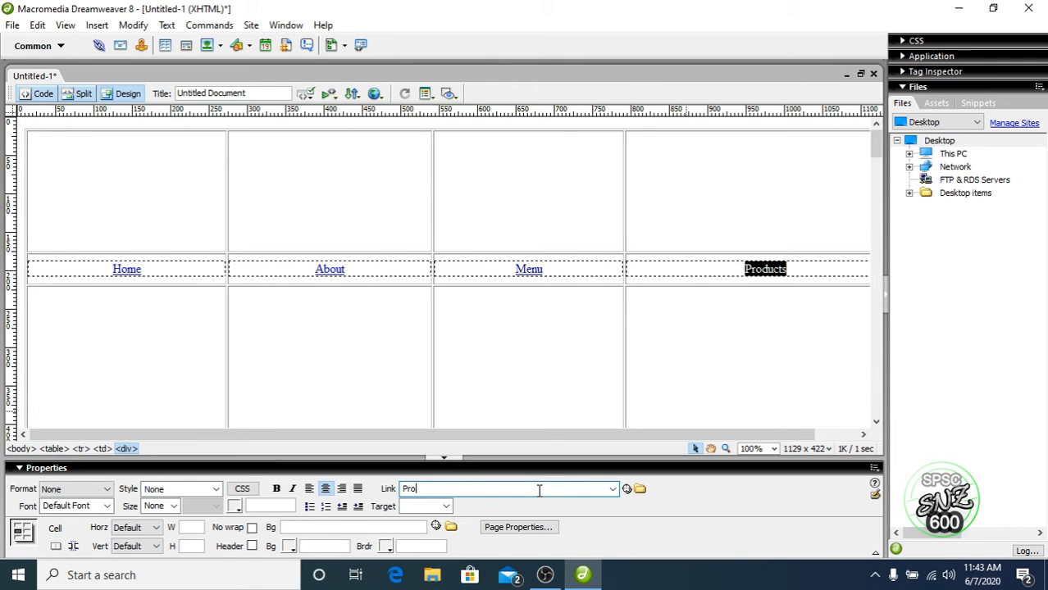
pyautogui.write('ducts.html')
pyautogui.click(697, 292)
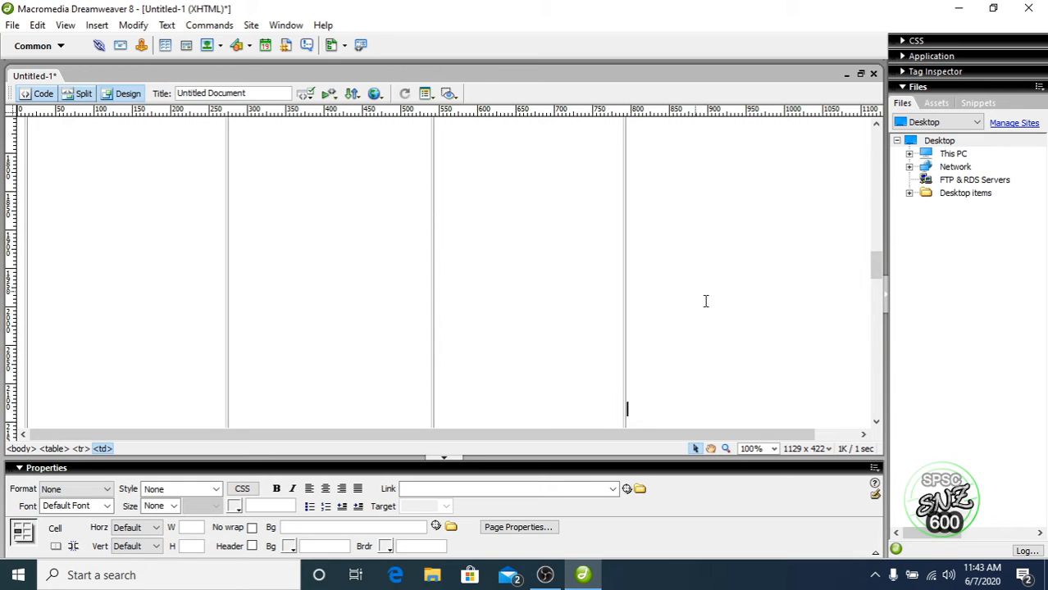
# Start saving the page under a new name and create and open a folder named My Web Page on the Desktop
pyautogui.scroll(5, 306, 301)
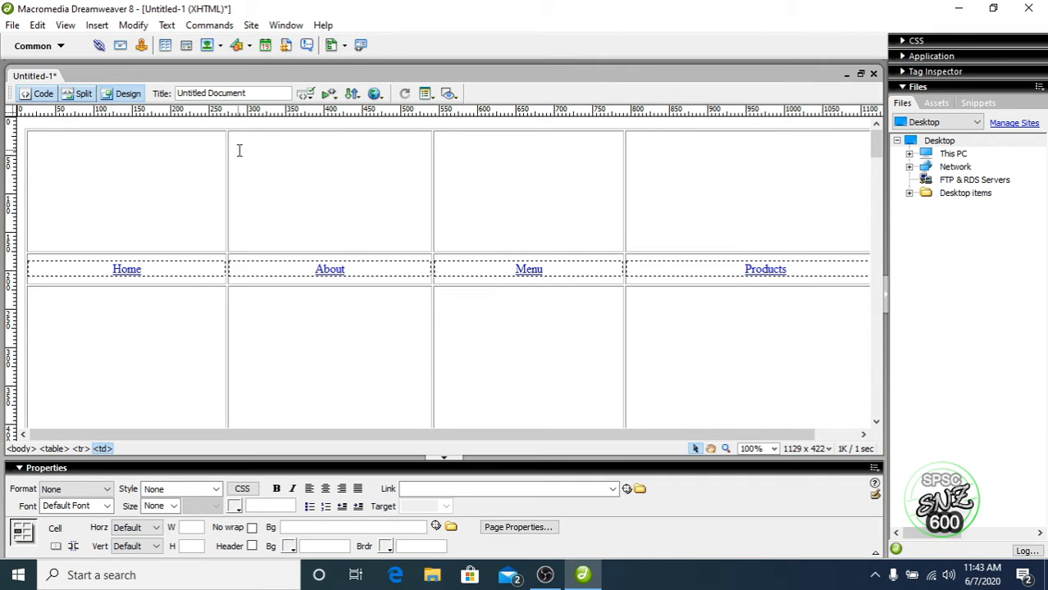
pyautogui.click(12, 24)
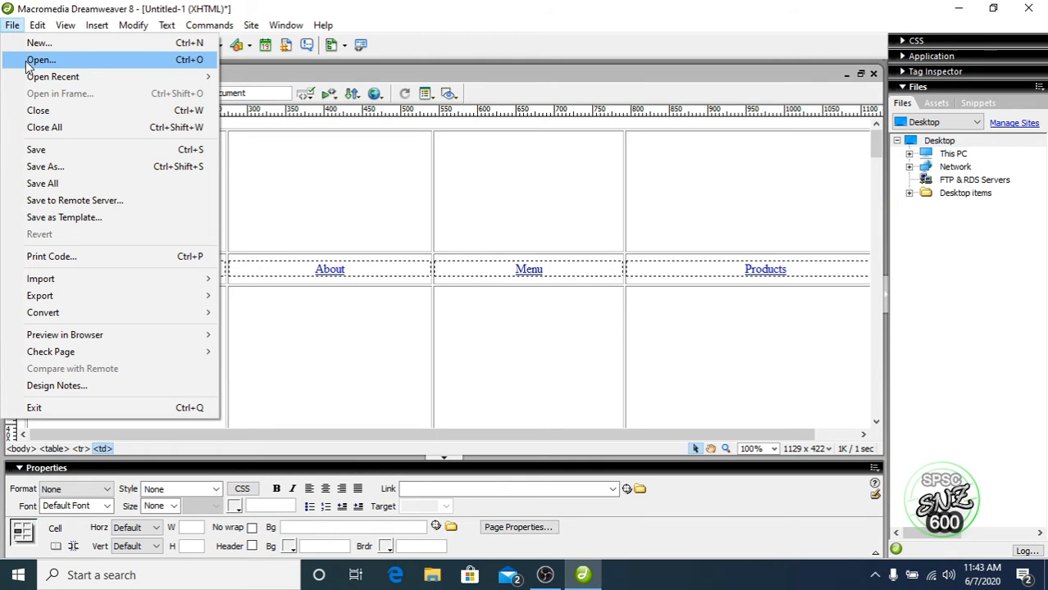
pyautogui.click(65, 167)
pyautogui.click(636, 215)
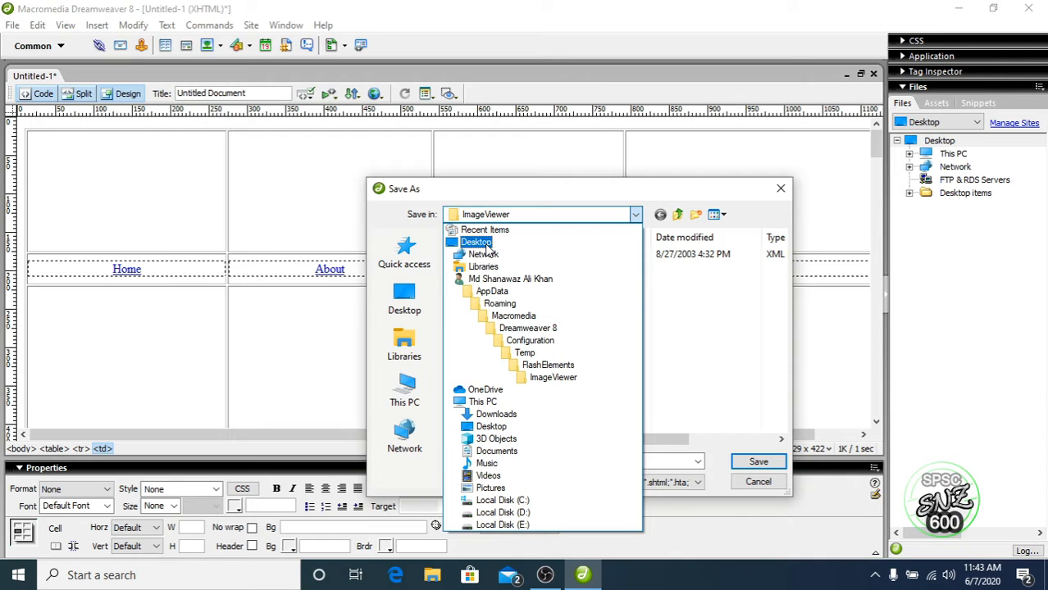
pyautogui.click(484, 243)
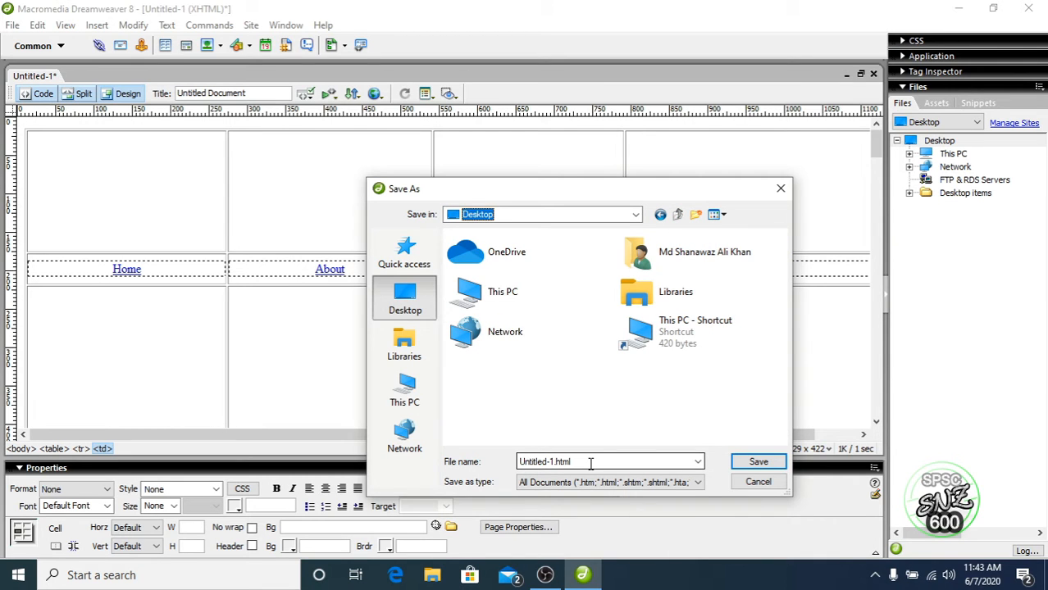
pyautogui.hotkey('ctrl', 'shift', 'n')
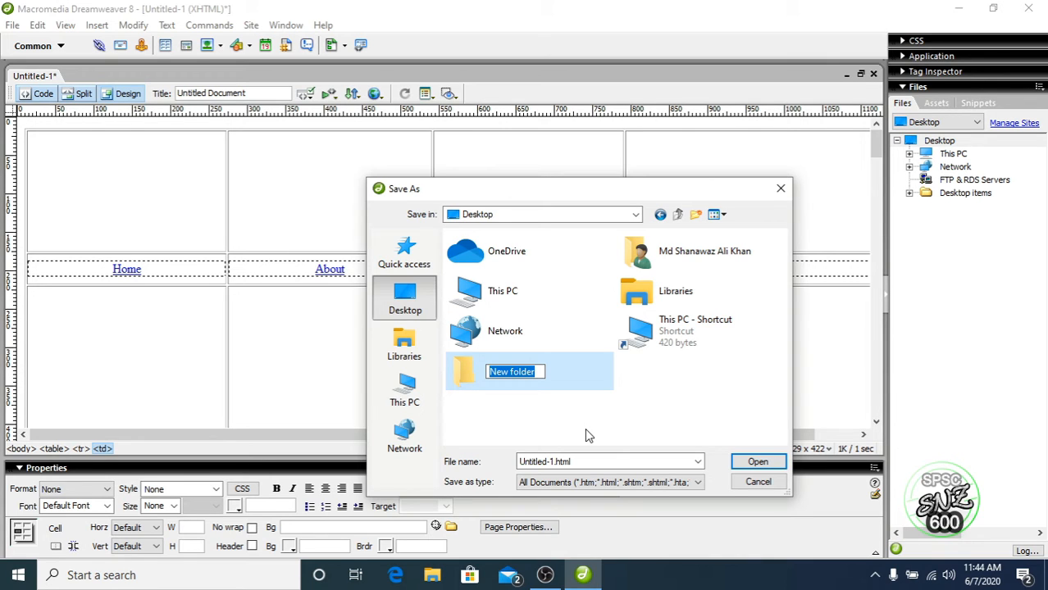
pyautogui.write('M')
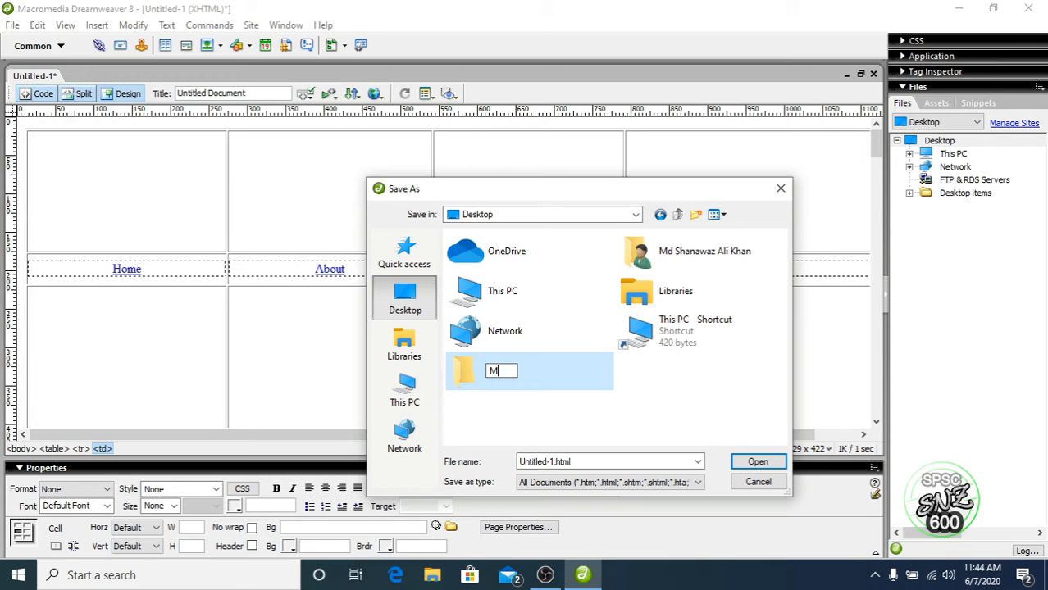
pyautogui.write('y Web P')
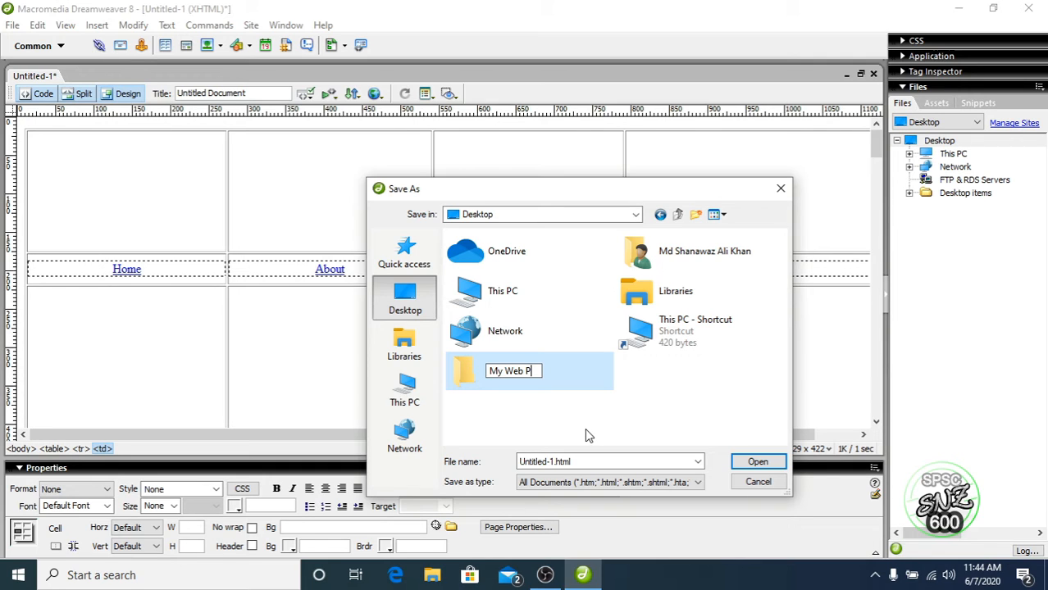
pyautogui.write('age')
pyautogui.press('Return')
pyautogui.press('Return')
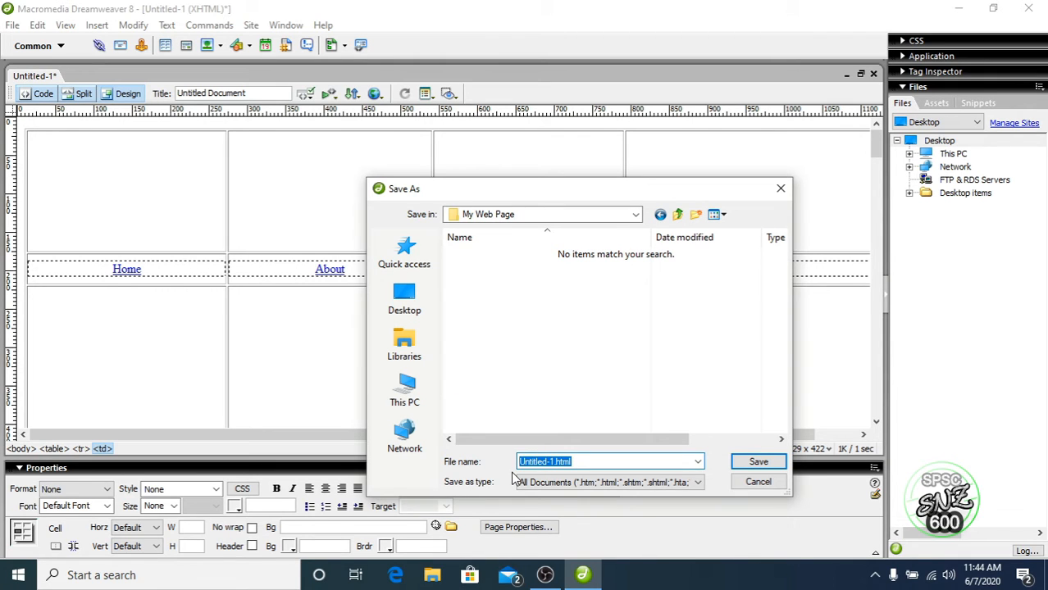
# Save the page in the My Web Page folder as Home.html
pyautogui.write('Home.html')
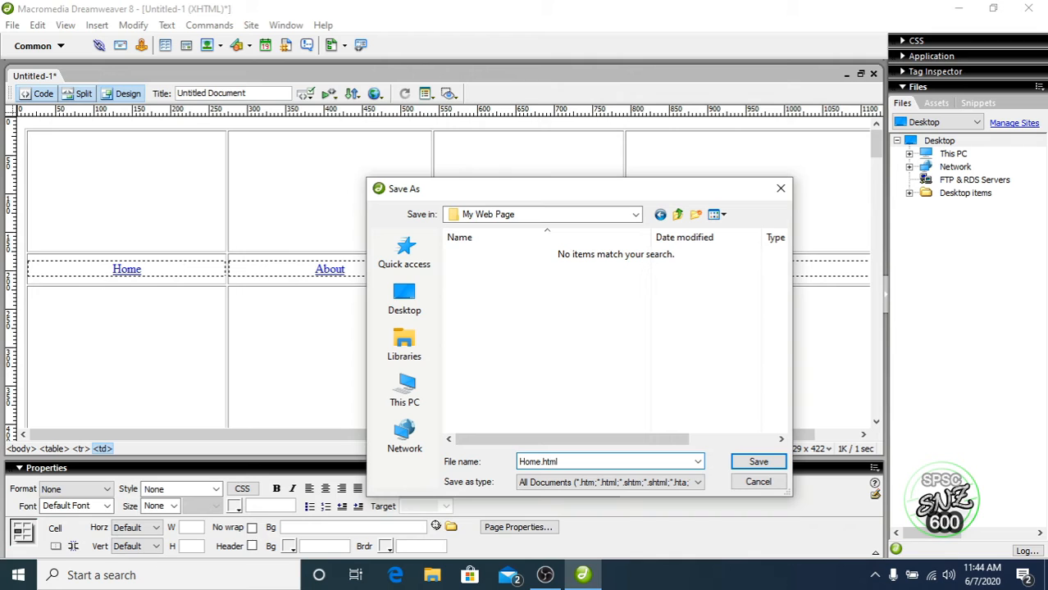
pyautogui.click(759, 463)
pyautogui.scroll(-5, 342, 344)
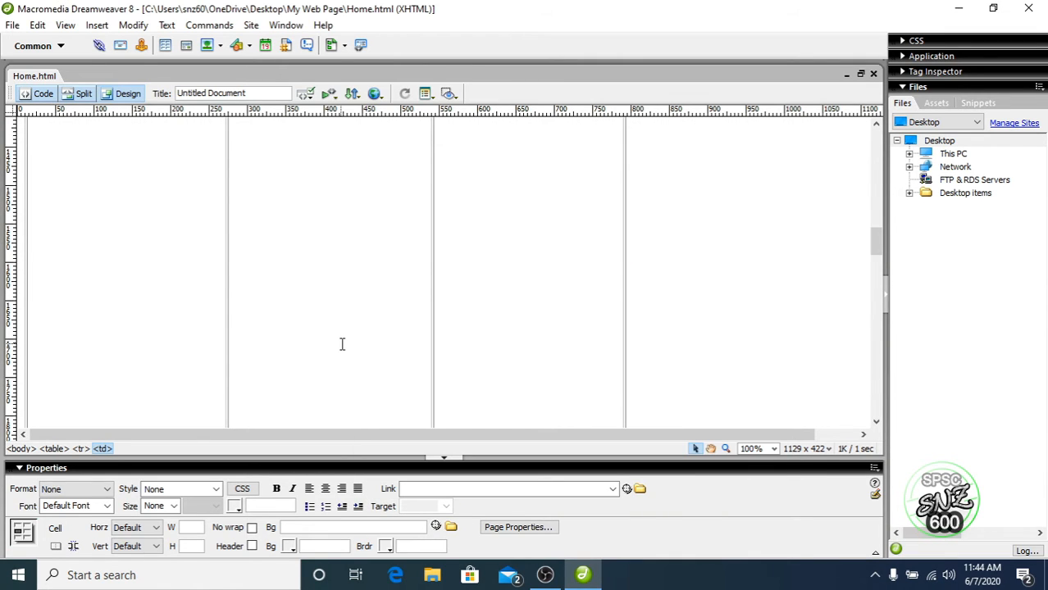
pyautogui.scroll(5, 342, 344)
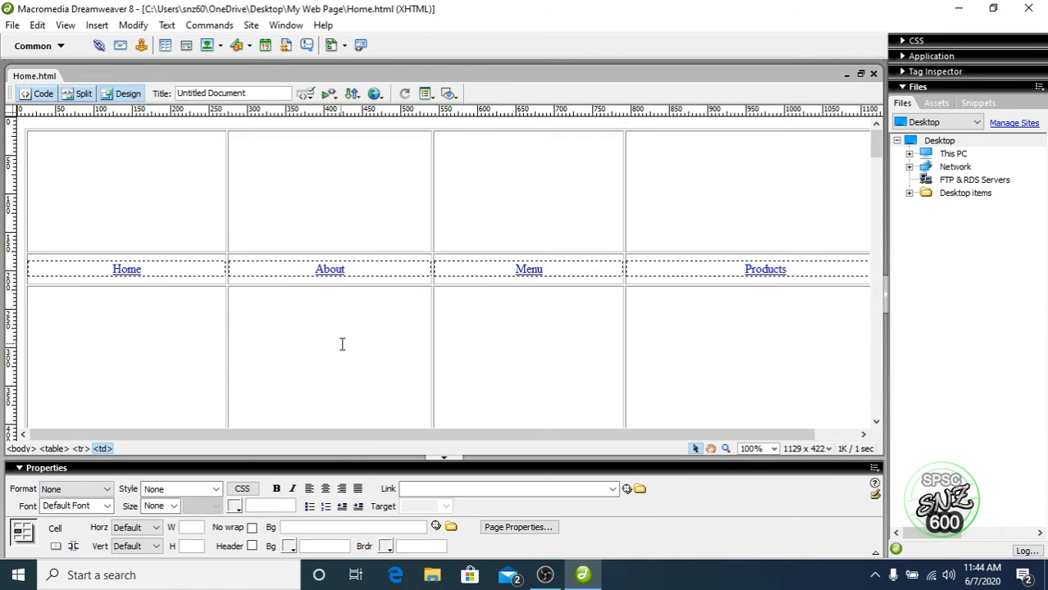
pyautogui.click(310, 281)
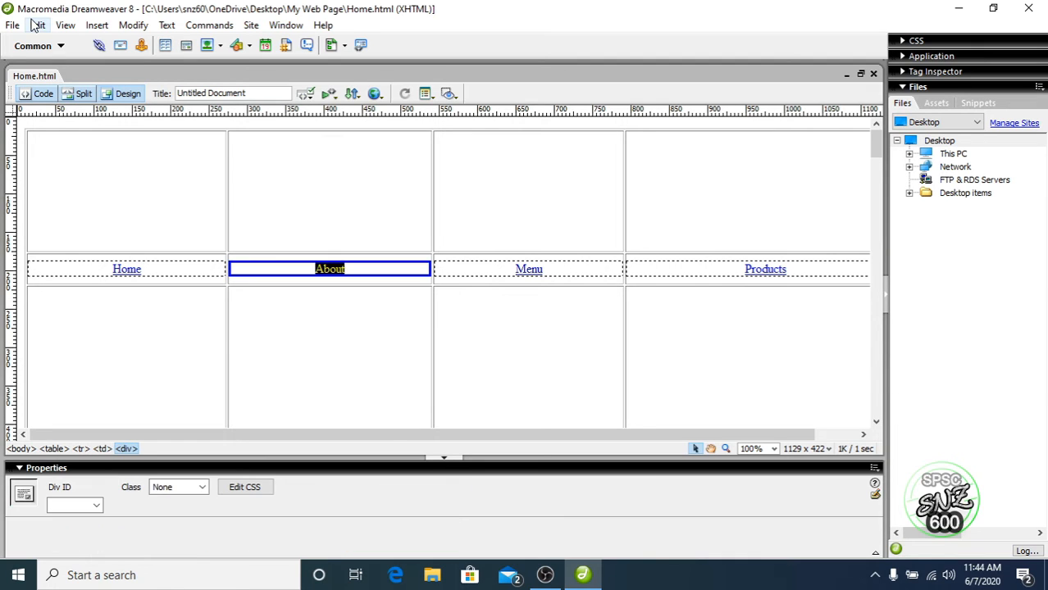
# Save a copy of the Home page in the My Web Page folder as About.html
pyautogui.click(13, 24)
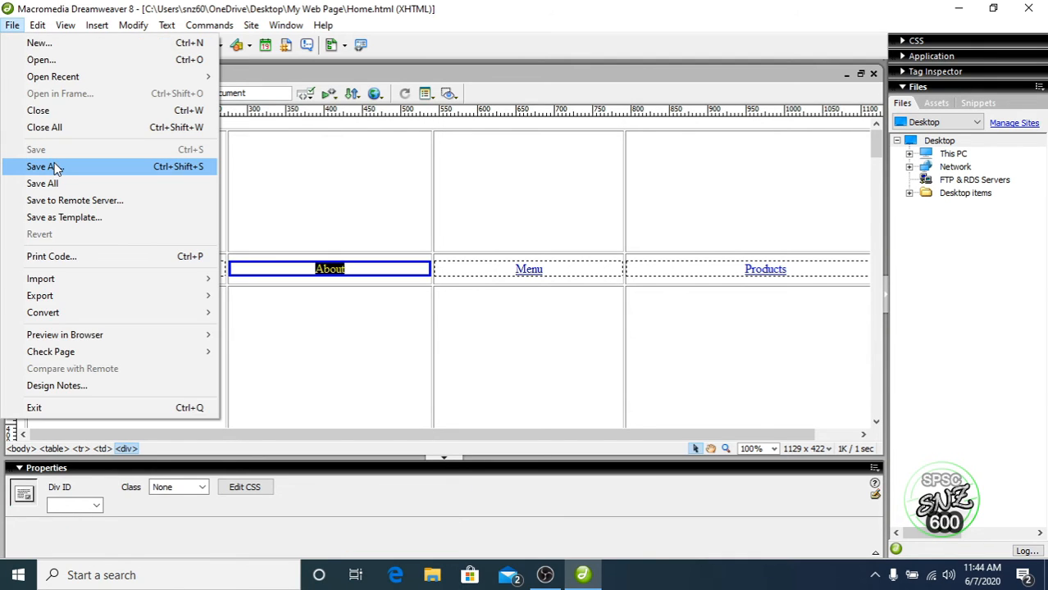
pyautogui.click(43, 166)
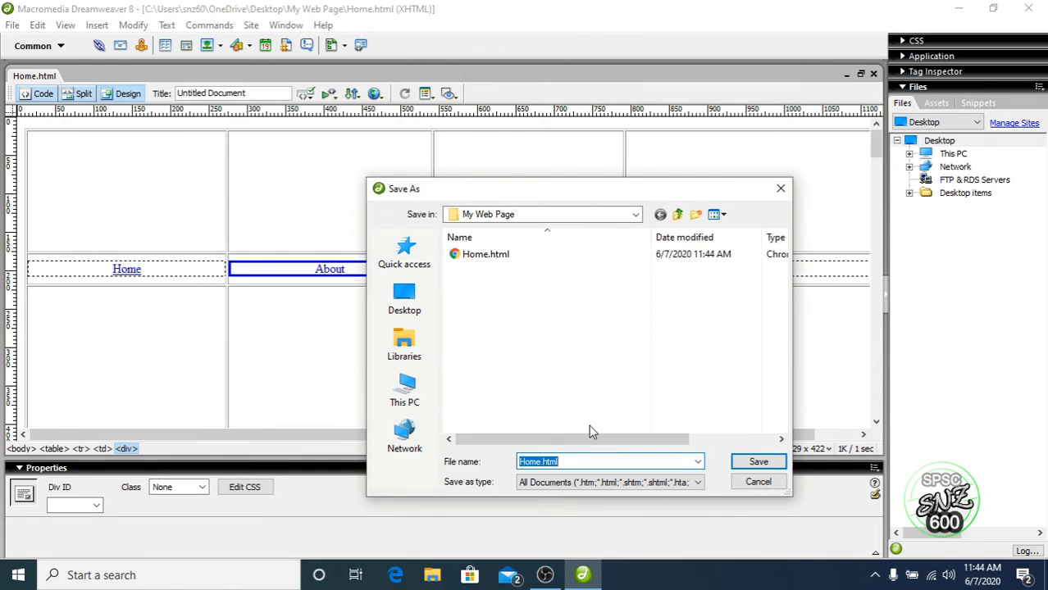
pyautogui.write('About.html')
pyautogui.click(758, 462)
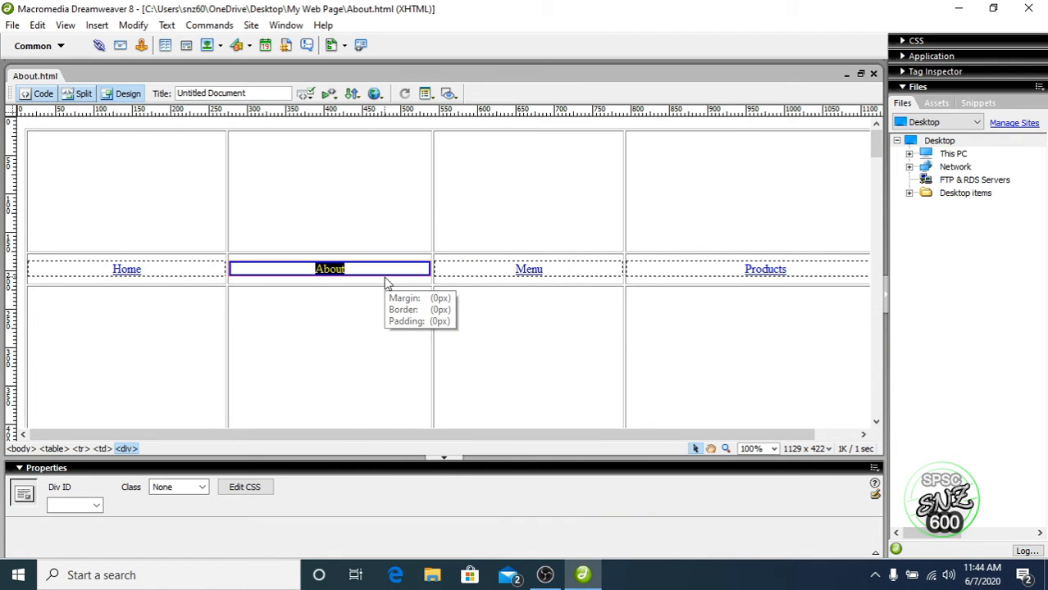
# Save another copy of the page in the My Web Page folder as Menu.html
pyautogui.click(531, 269)
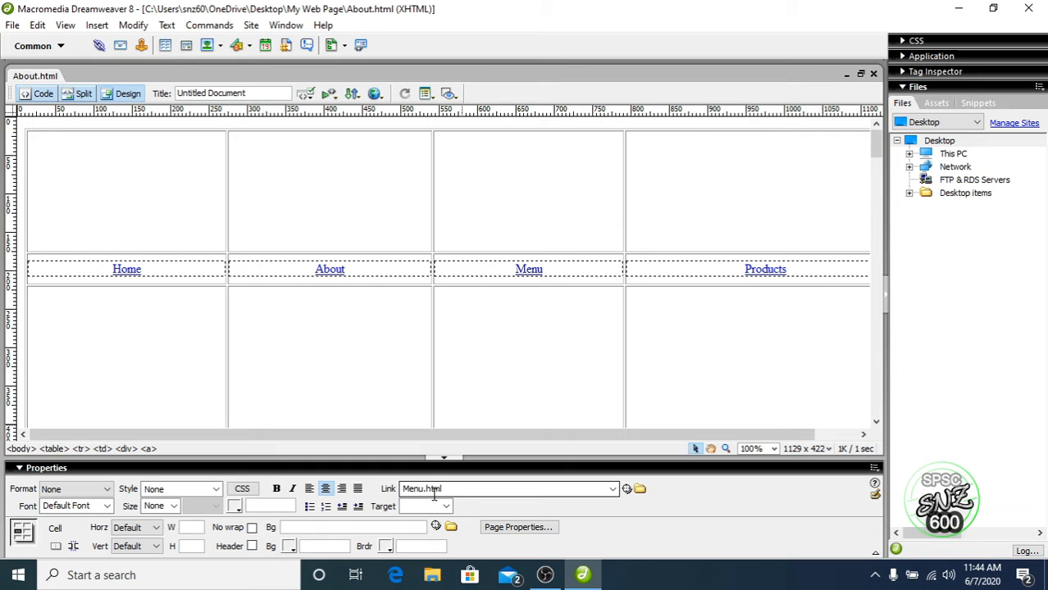
pyautogui.hotkey('ctrl', 'shift', 's')
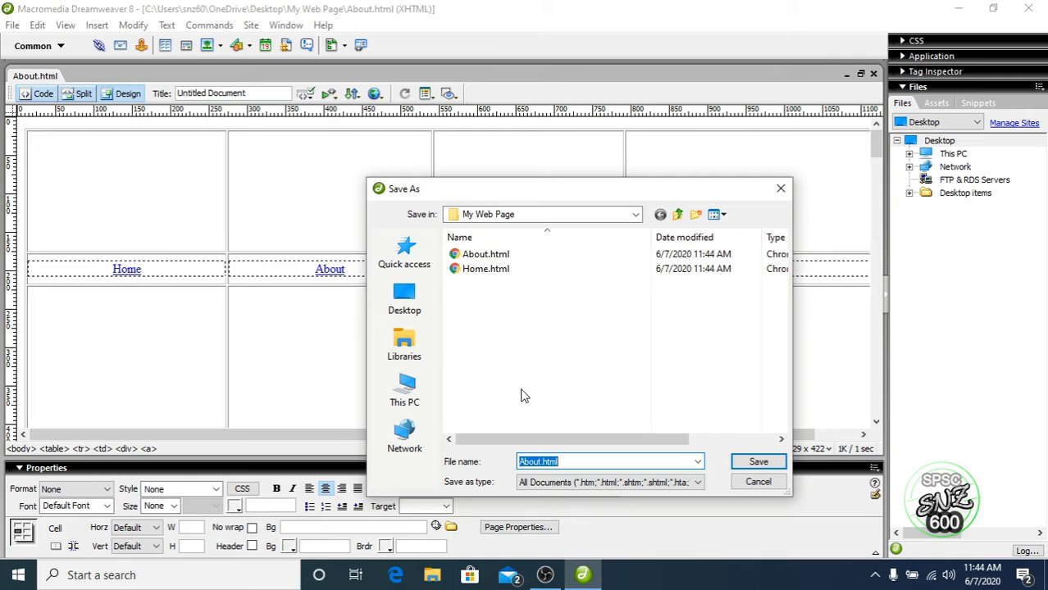
pyautogui.write('Menu.html')
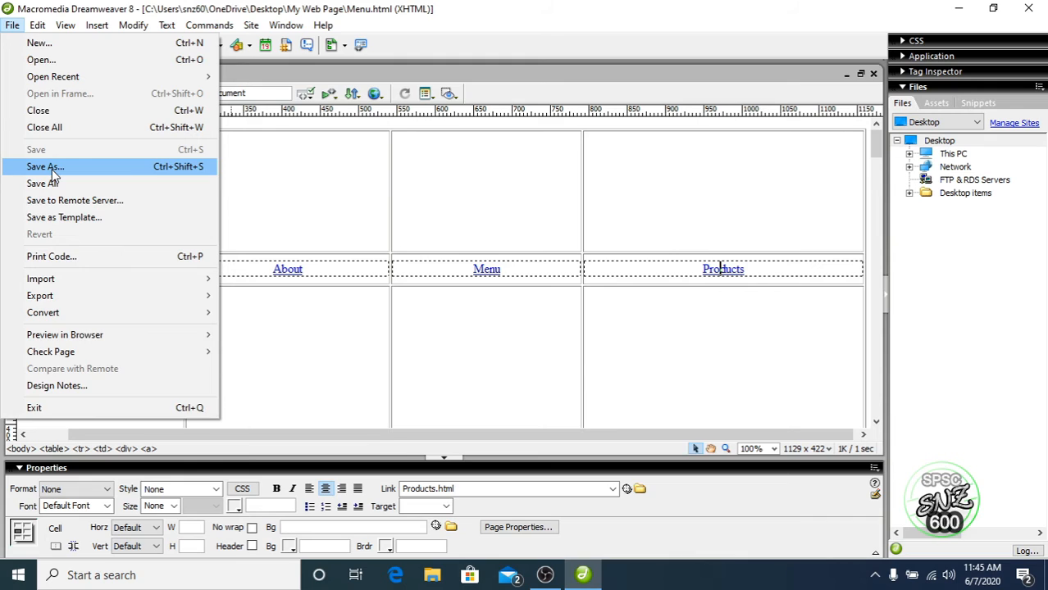
# Save a further copy of the page in the My Web Page folder as Products.html
pyautogui.click(51, 169)
pyautogui.write('Products.h')
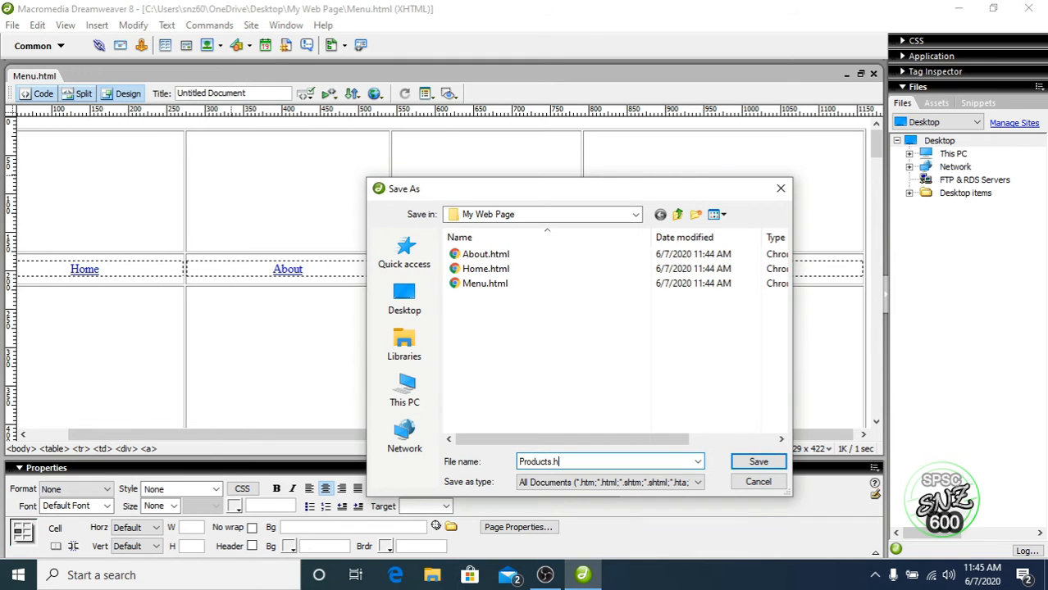
pyautogui.write('tml')
pyautogui.click(754, 463)
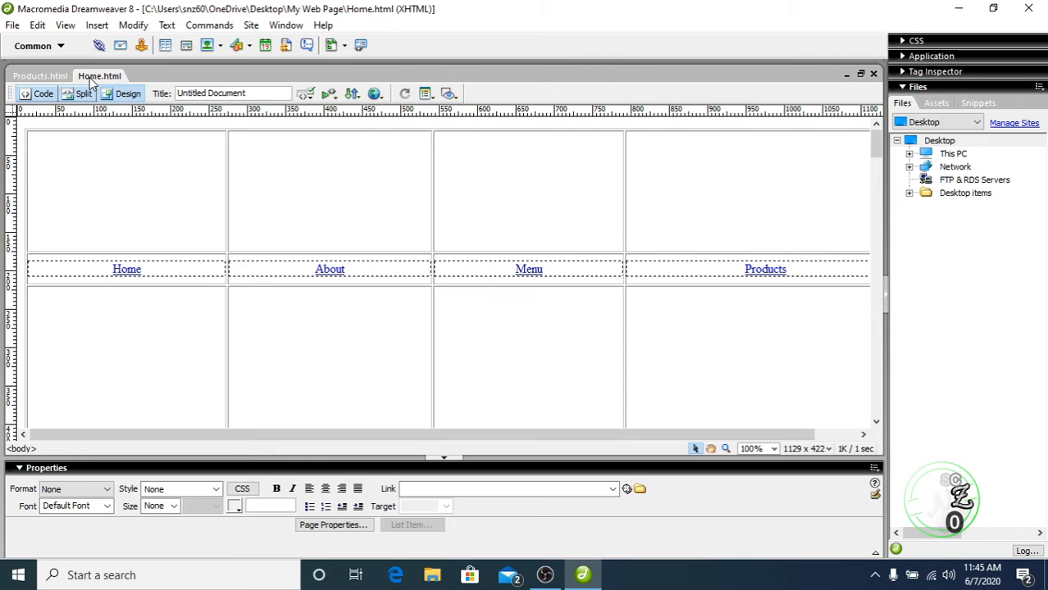
# Start inserting an image in the first cell of Home.html's top row and open the SPSC LOGO folder on Local Disk (E:)
pyautogui.click(97, 25)
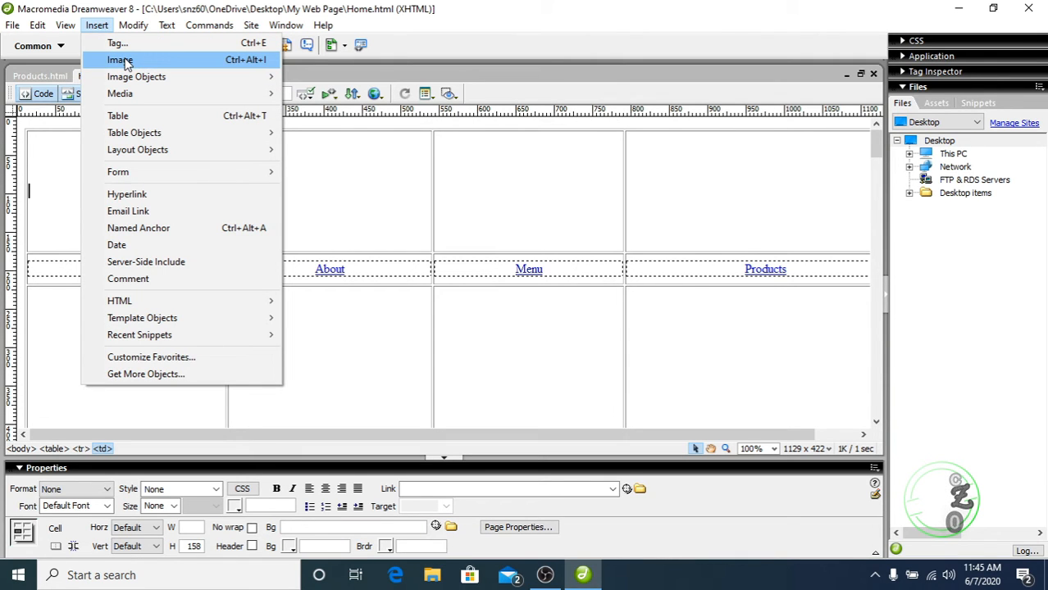
pyautogui.click(121, 60)
pyautogui.click(565, 251)
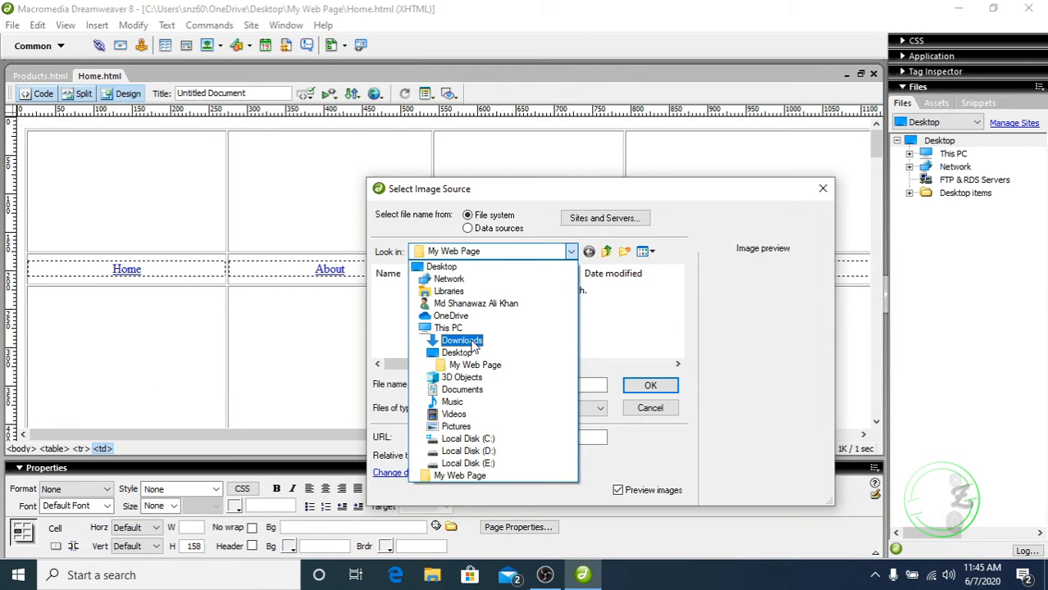
pyautogui.click(467, 463)
pyautogui.scroll(-1, 531, 343)
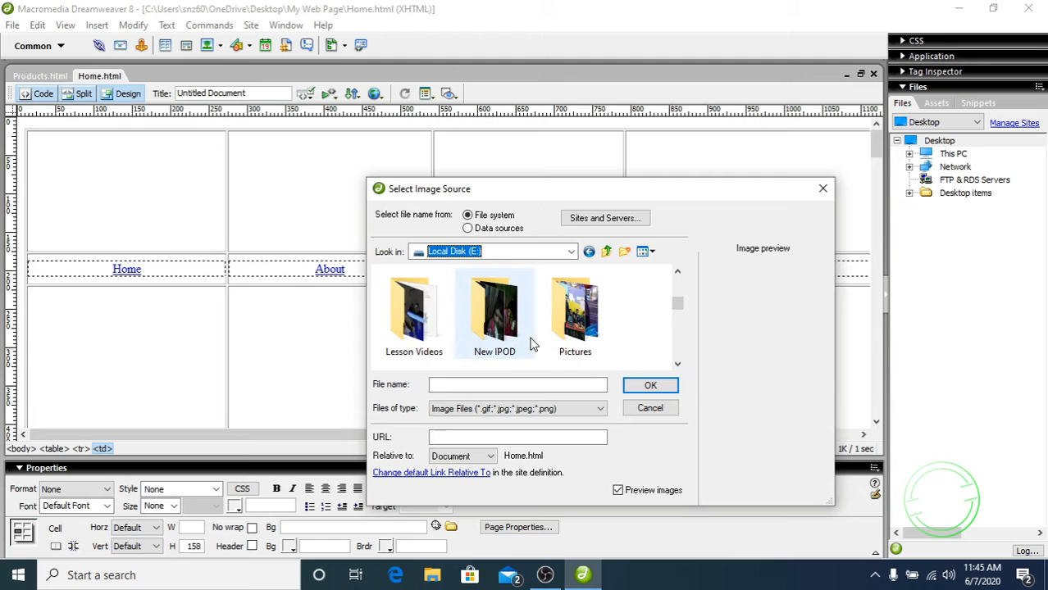
pyautogui.scroll(-1, 612, 363)
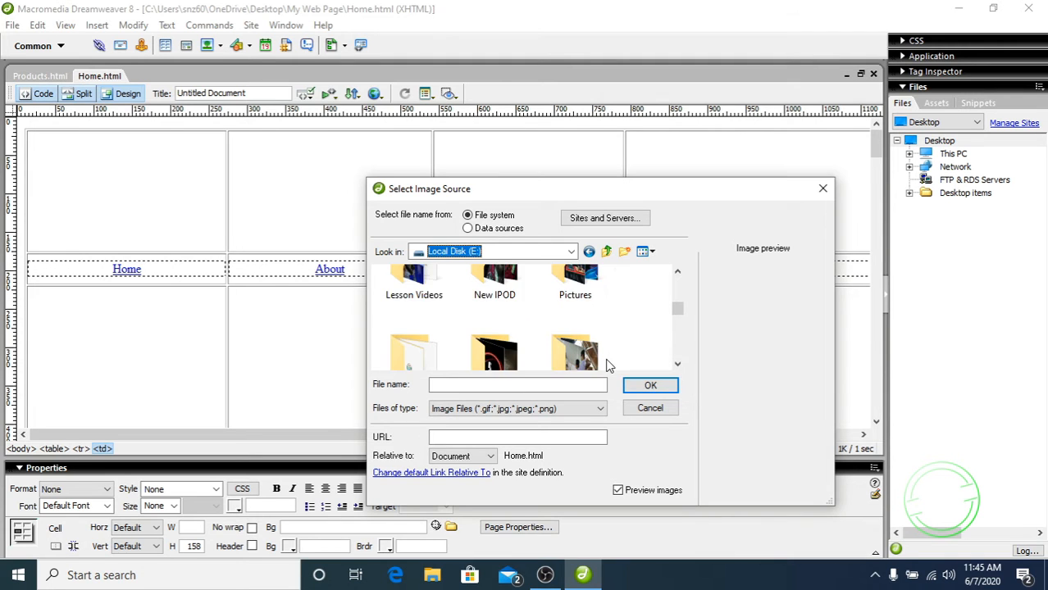
pyautogui.scroll(-1, 608, 366)
pyautogui.scroll(-1, 608, 367)
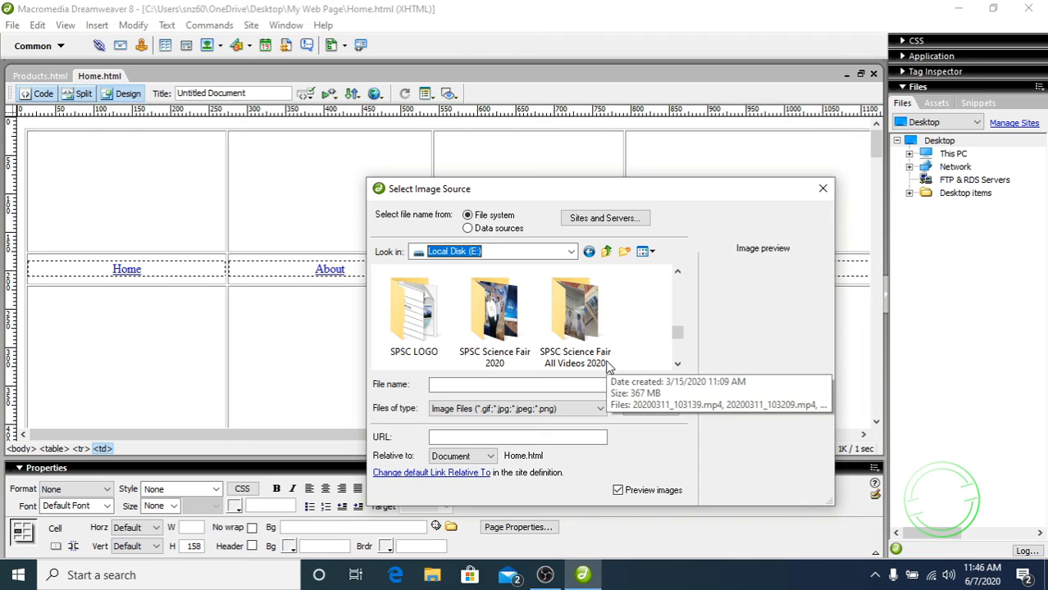
pyautogui.doubleClick(437, 334)
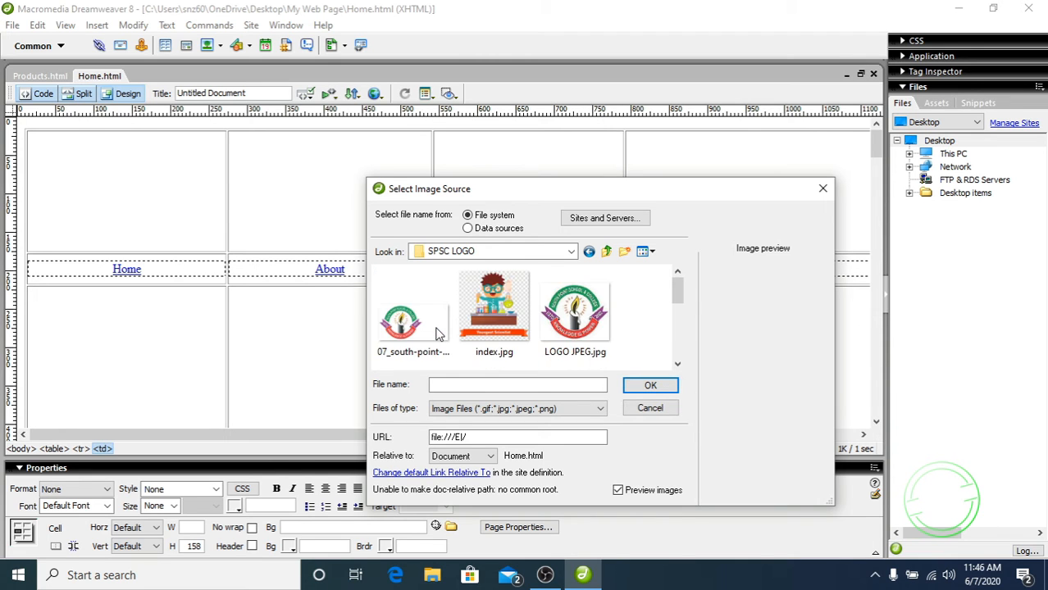
# Insert index.jpg without alternate text, copying it into the My Web Page folder, and stretch the image to about 254 pixels wide
pyautogui.click(494, 340)
pyautogui.click(650, 387)
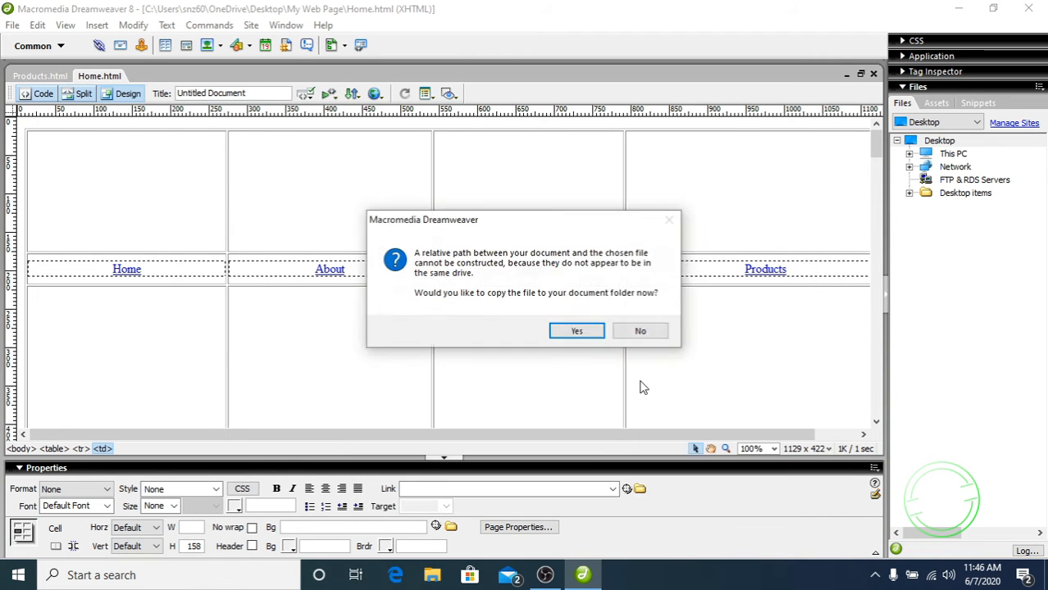
pyautogui.click(577, 333)
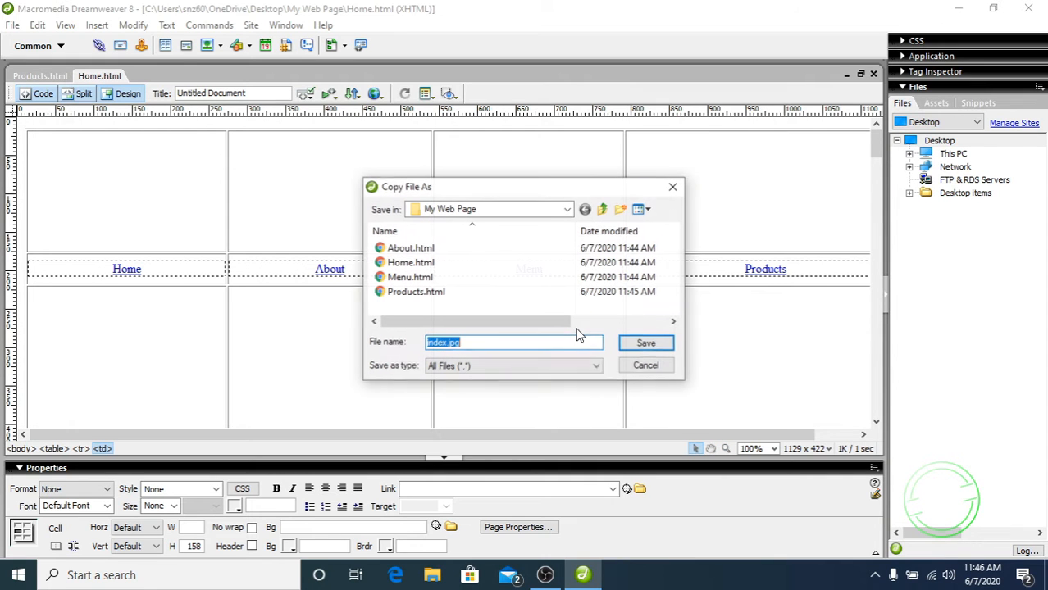
pyautogui.click(644, 344)
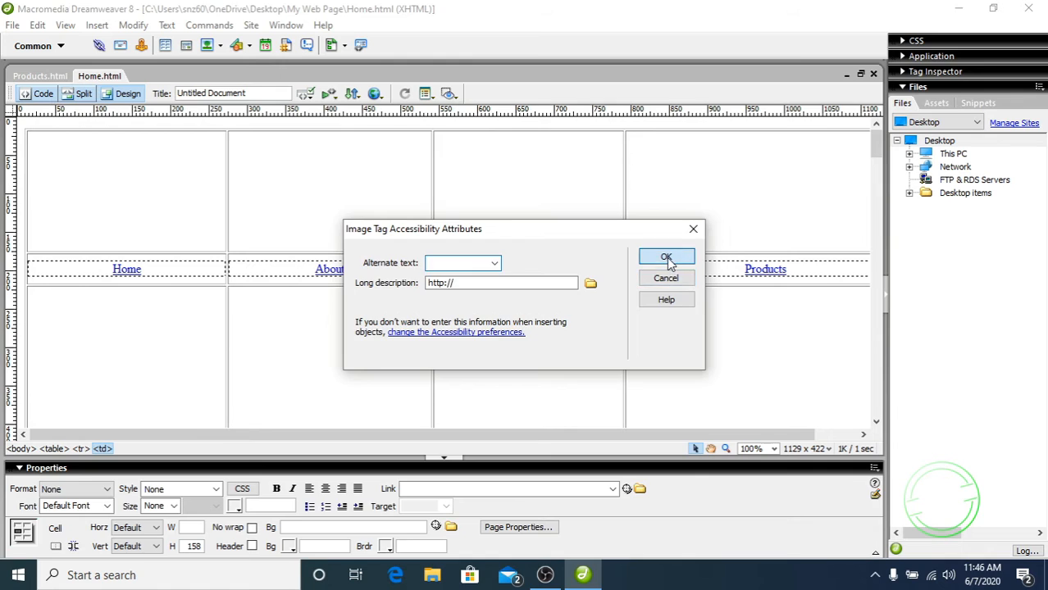
pyautogui.click(666, 258)
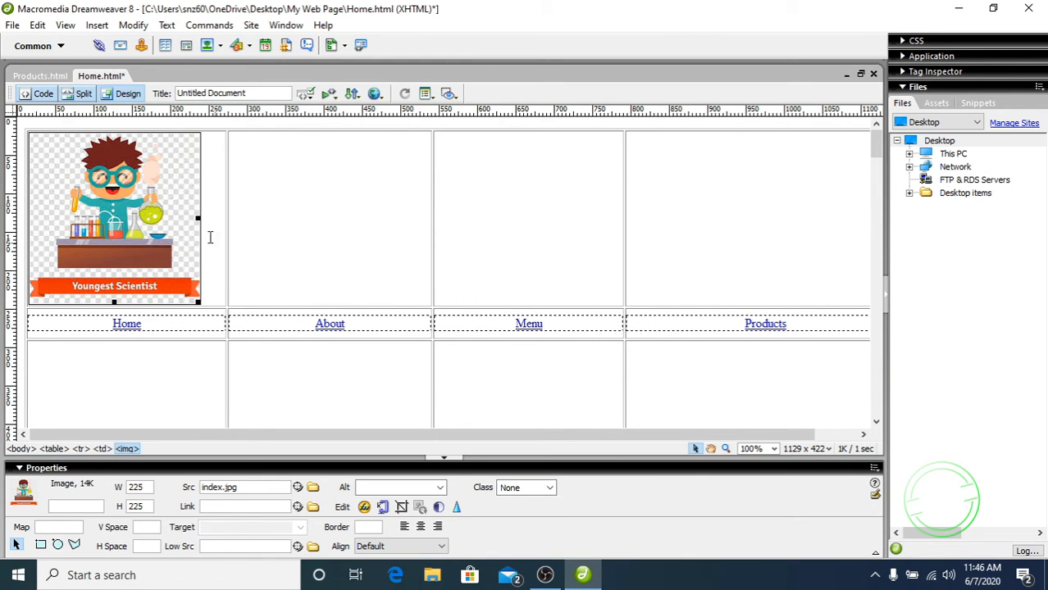
pyautogui.moveTo(198, 218); pyautogui.dragTo(220, 218)
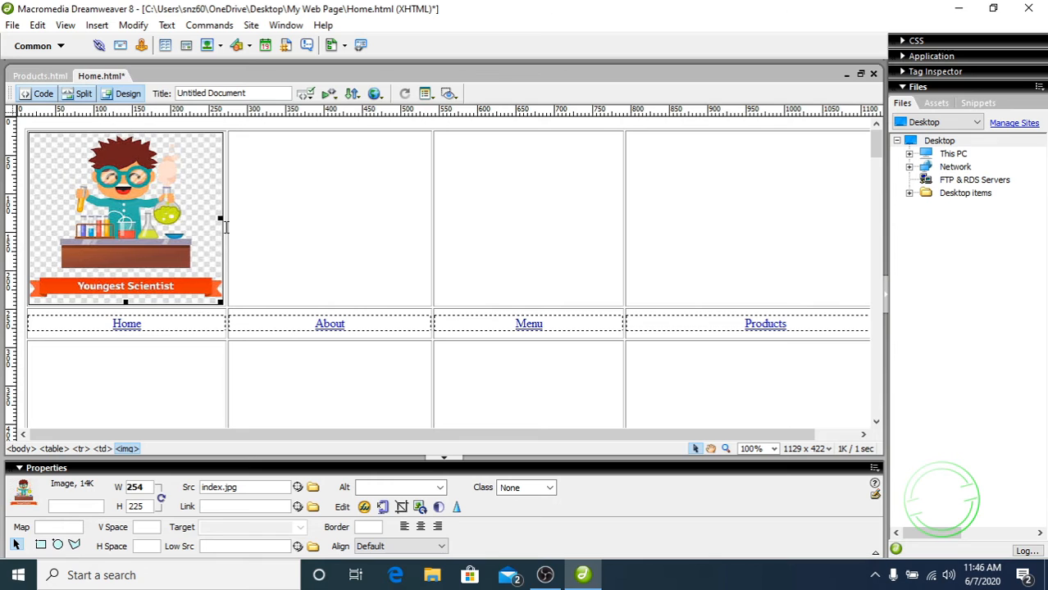
pyautogui.click(287, 232)
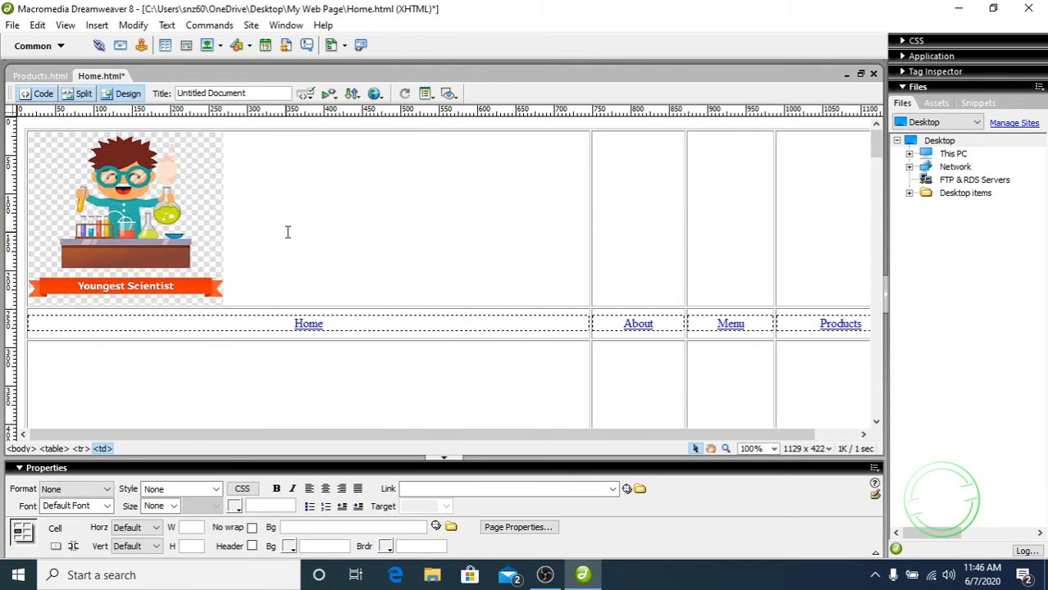
# Move the table's three inner column borders so the first column fits the image and the About and Menu columns are similarly wide
pyautogui.click(592, 210)
pyautogui.moveTo(592, 209); pyautogui.dragTo(230, 234)
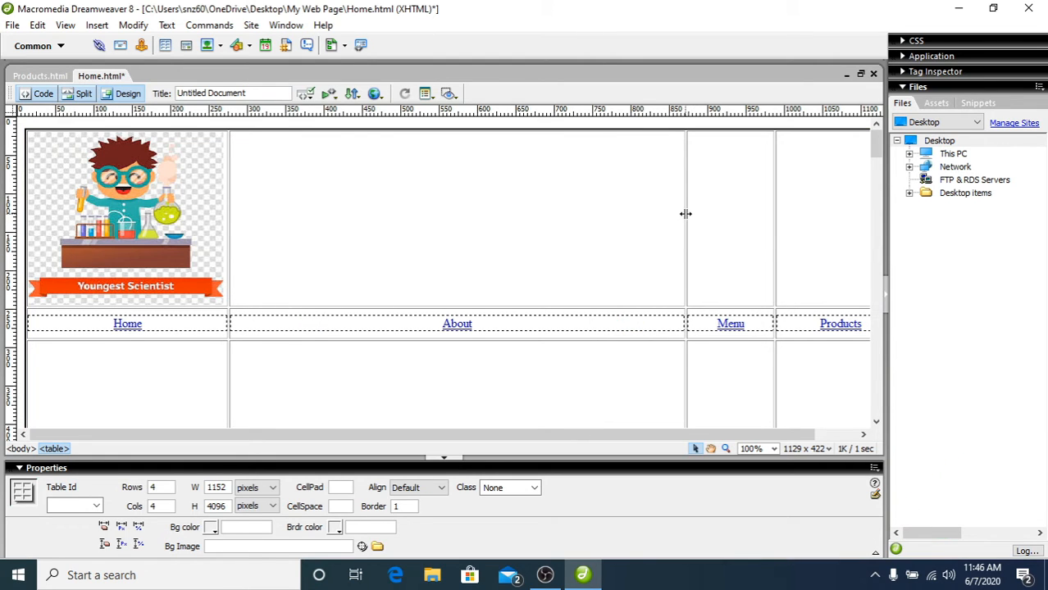
pyautogui.moveTo(686, 213); pyautogui.dragTo(485, 236)
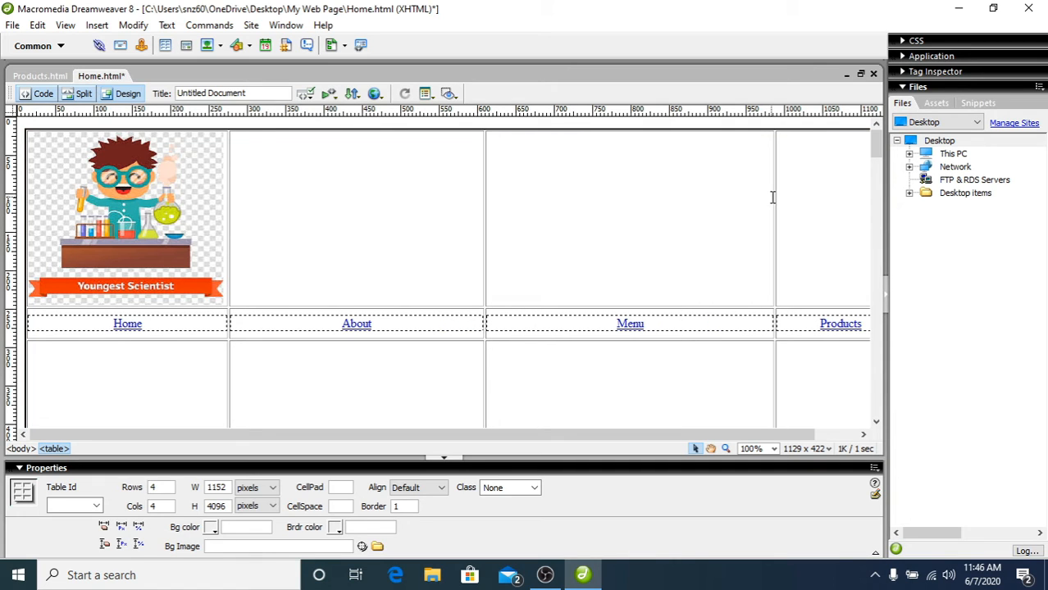
pyautogui.moveTo(774, 203); pyautogui.dragTo(696, 207)
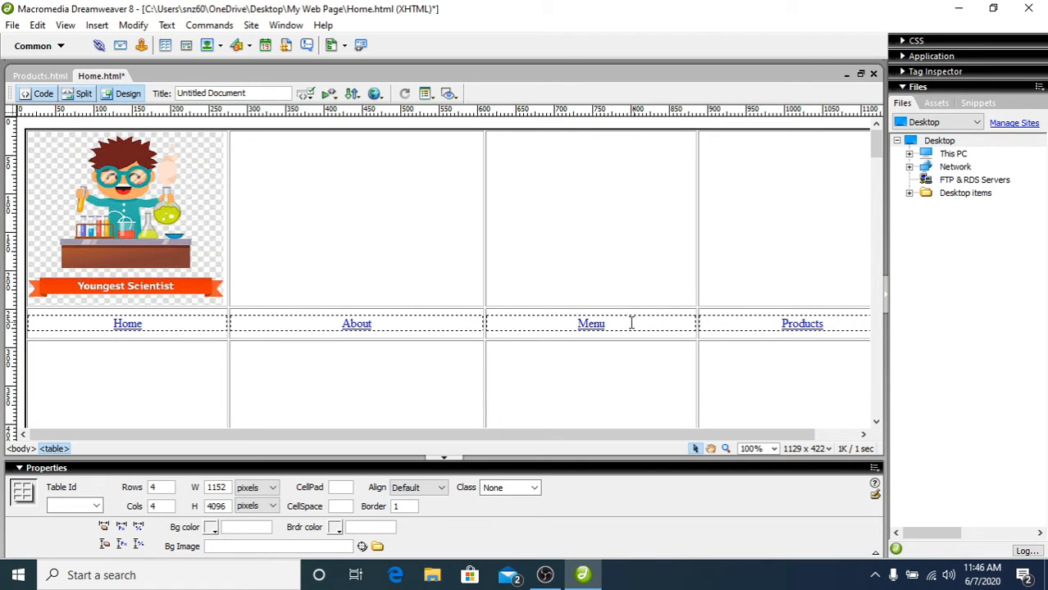
pyautogui.moveTo(484, 216); pyautogui.dragTo(455, 216)
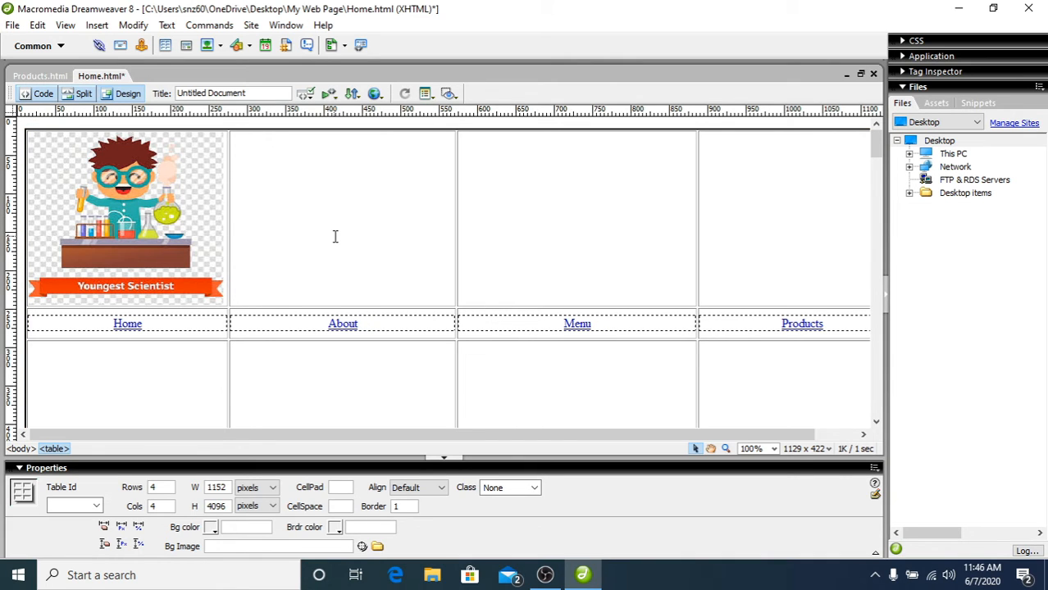
# Merge the three empty cells beside the image in the table's first row
pyautogui.moveTo(335, 236); pyautogui.dragTo(783, 217)
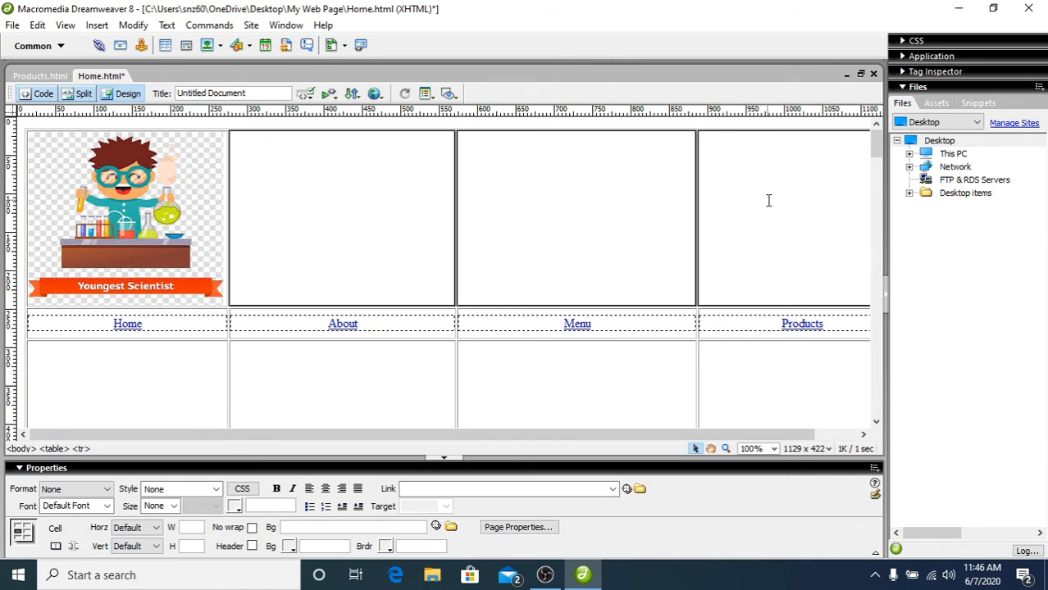
pyautogui.rightClick(768, 200)
pyautogui.moveTo(794, 182)
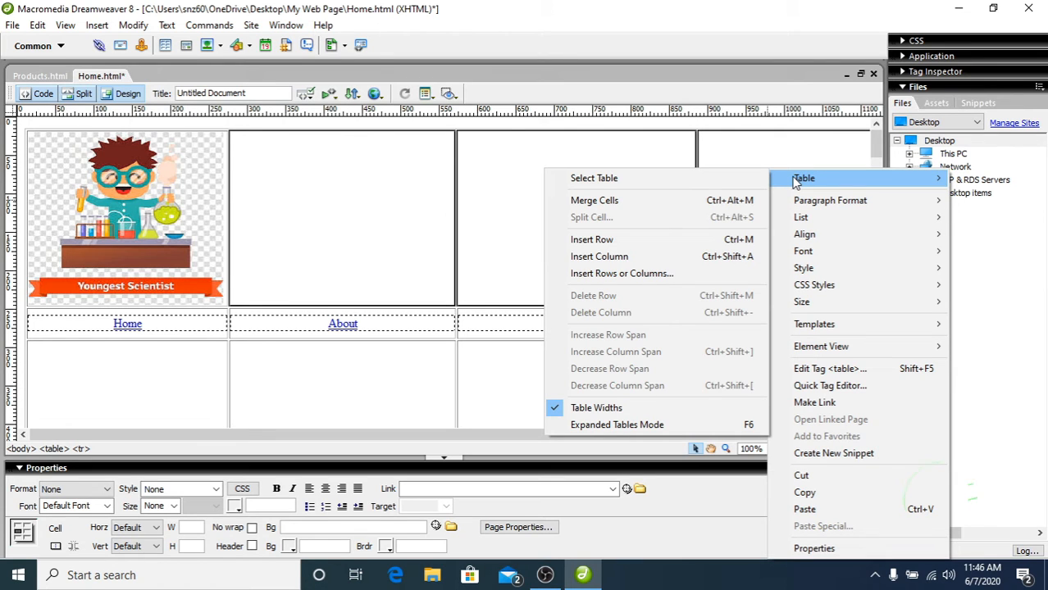
pyautogui.click(669, 201)
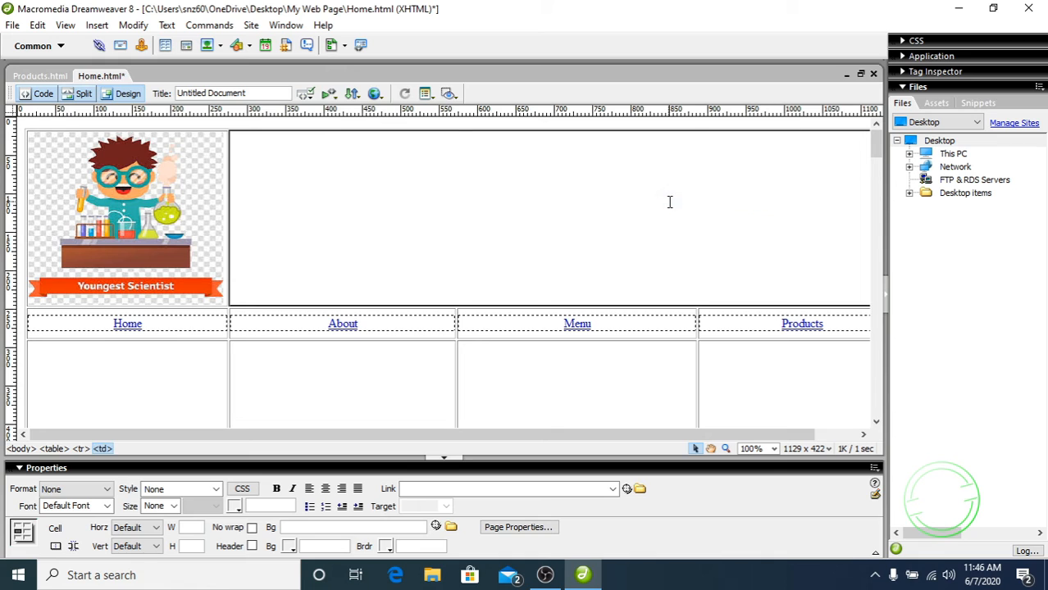
# Enter the heading "Science Projects" in the merged cell beside the image
pyautogui.click(467, 222)
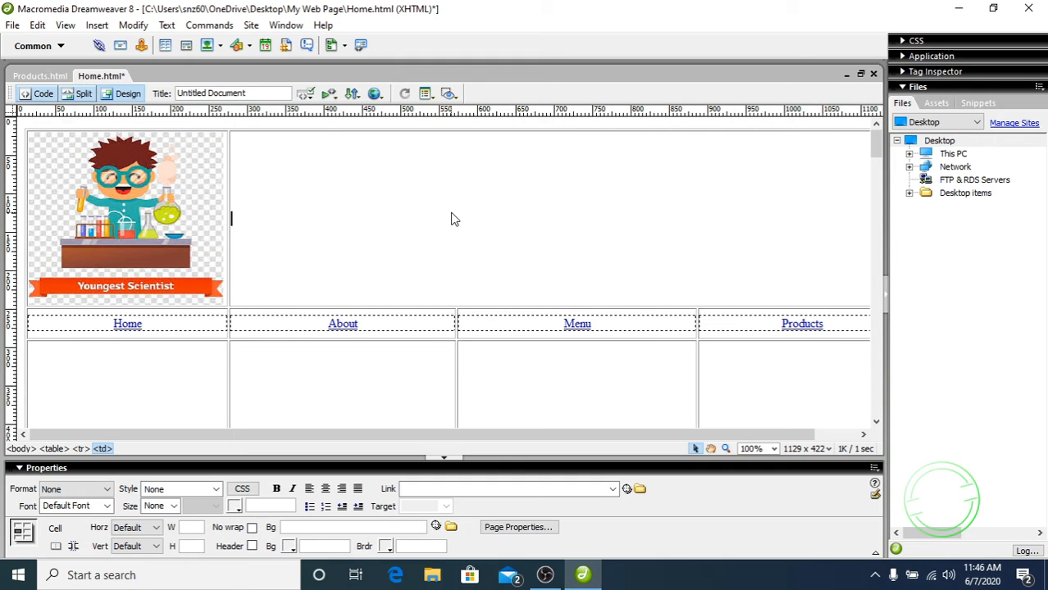
pyautogui.write('Science Proje')
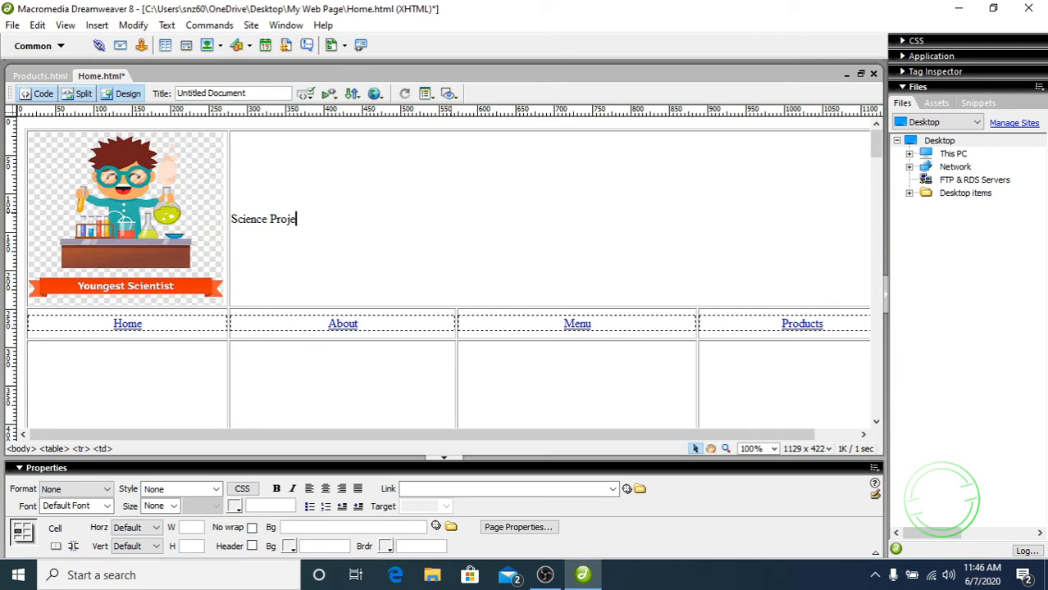
pyautogui.write('cts')
# Set the Science Projects heading's size to 70 pixels and its text colour to red (#FF0000)
pyautogui.moveTo(345, 225); pyautogui.dragTo(229, 220)
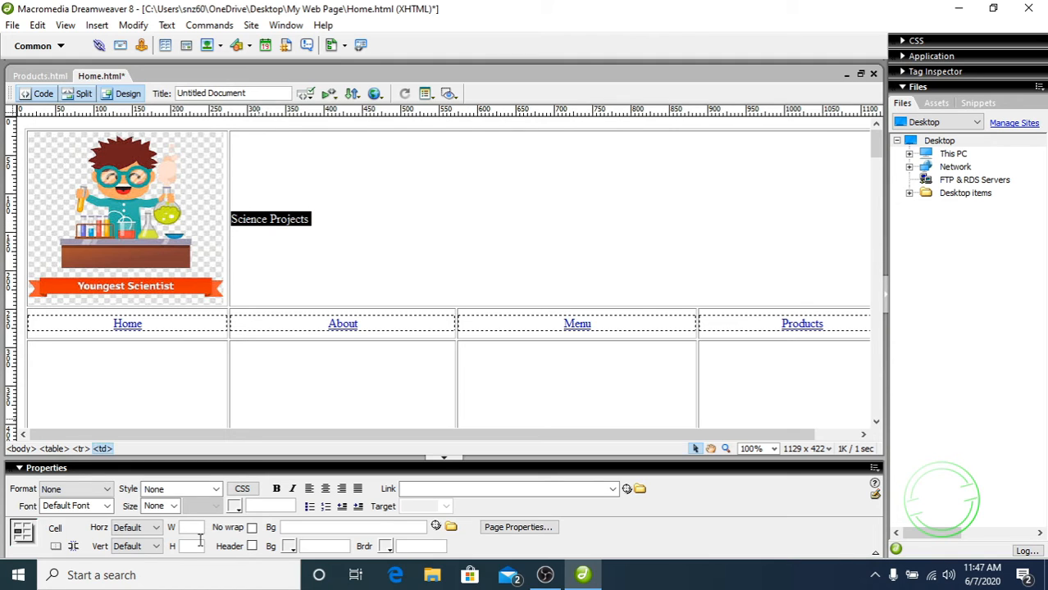
pyautogui.click(160, 506)
pyautogui.write('70')
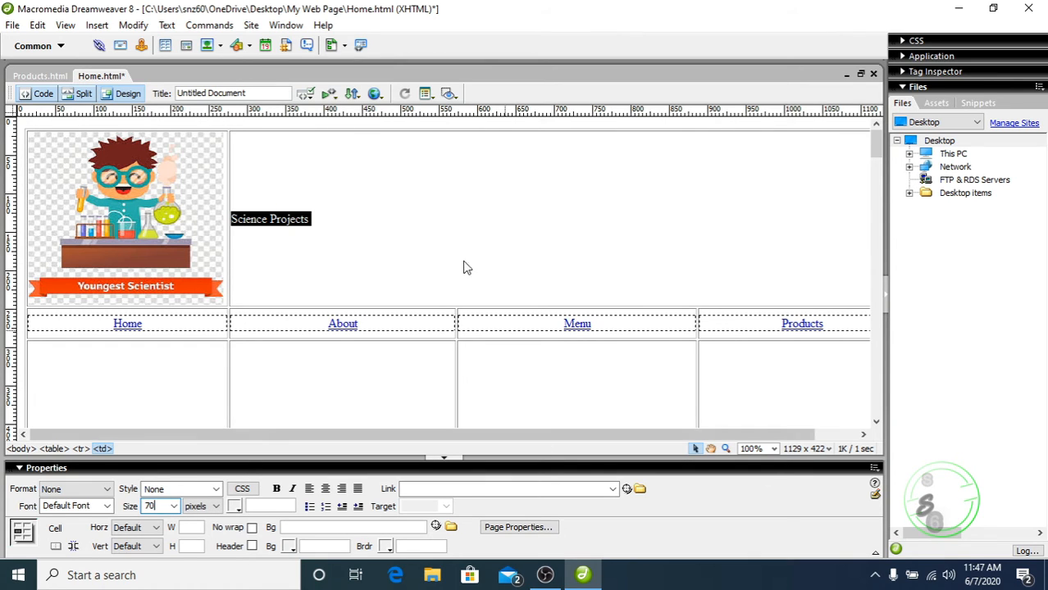
pyautogui.click(409, 175)
pyautogui.moveTo(619, 227); pyautogui.dragTo(231, 240)
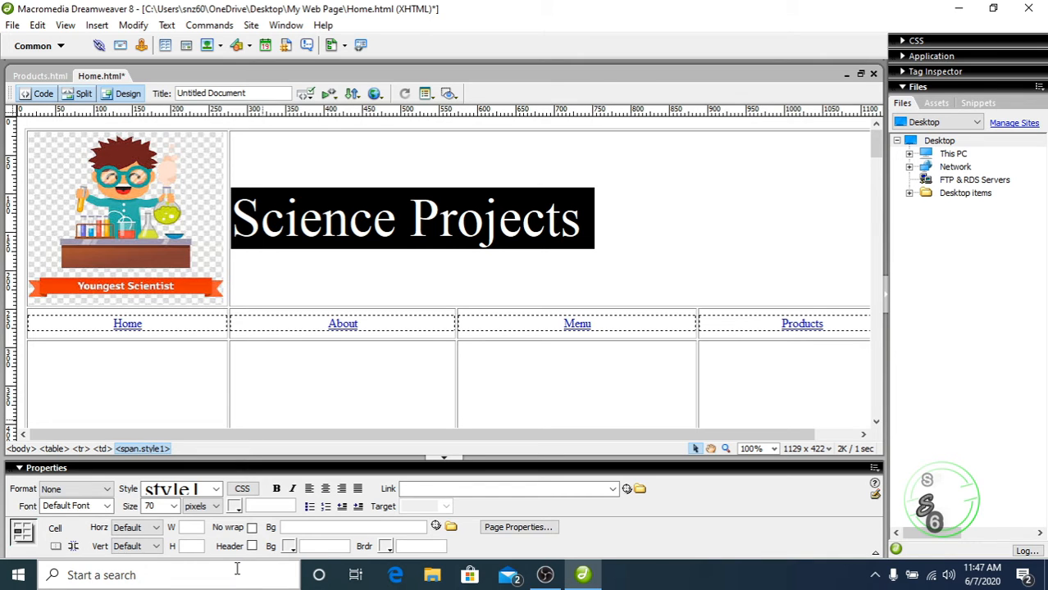
pyautogui.click(233, 511)
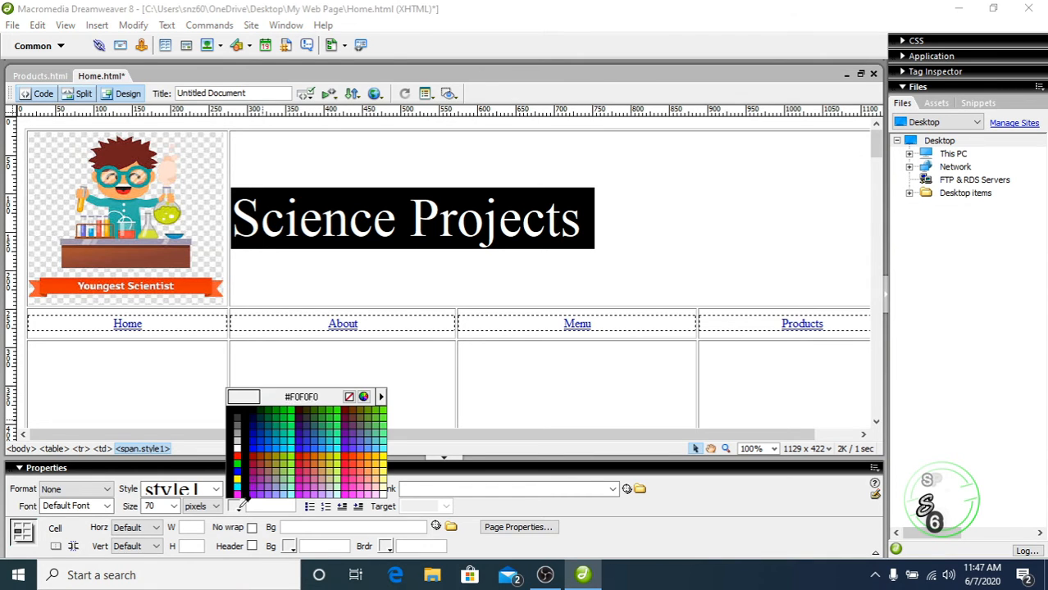
pyautogui.click(244, 452)
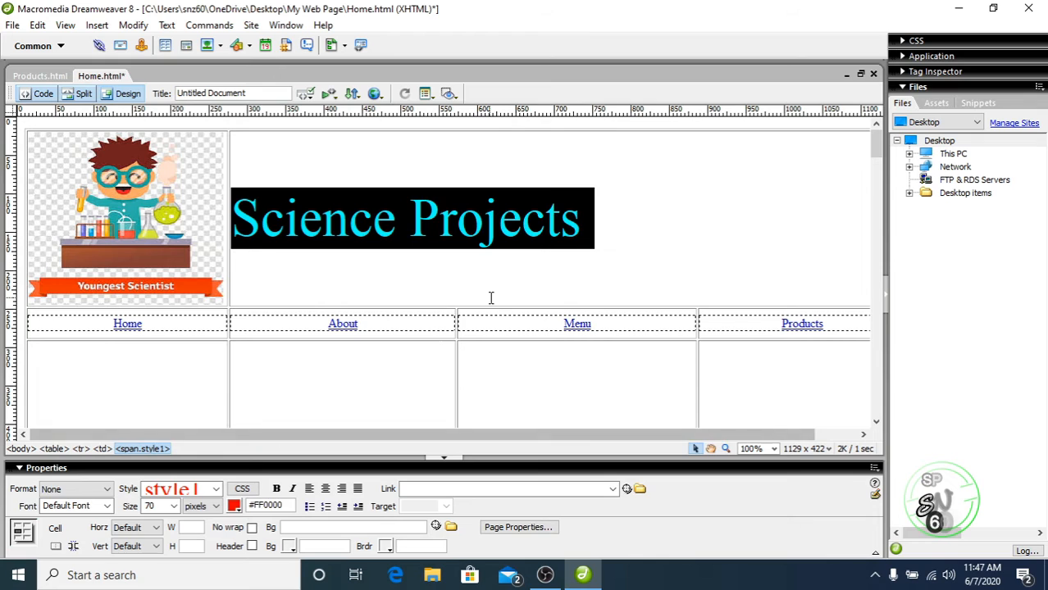
pyautogui.click(519, 275)
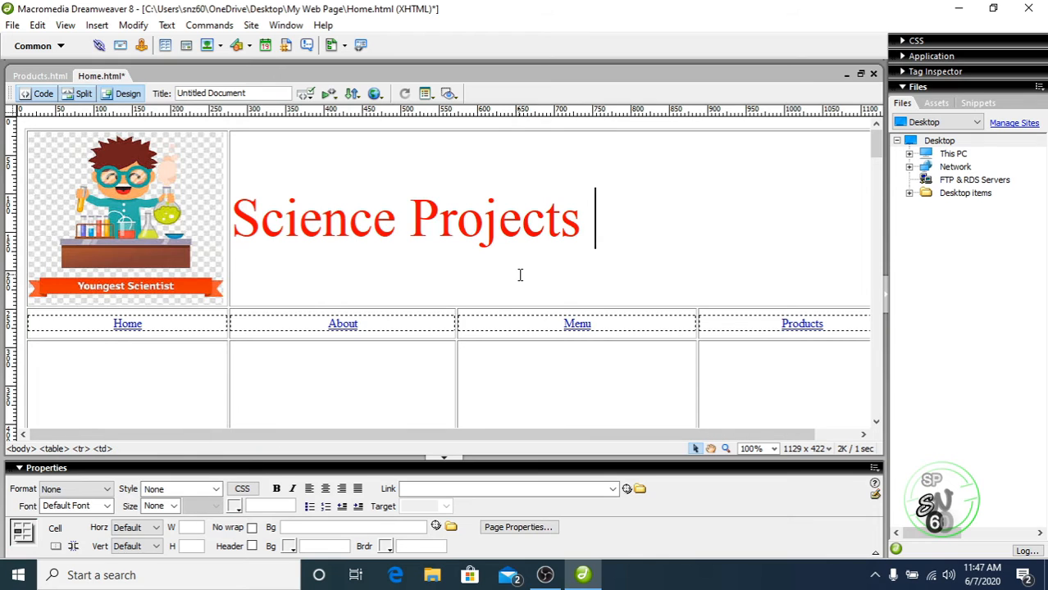
# Give the Science Projects heading cell an orange background (#FFCC00)
pyautogui.click(252, 528)
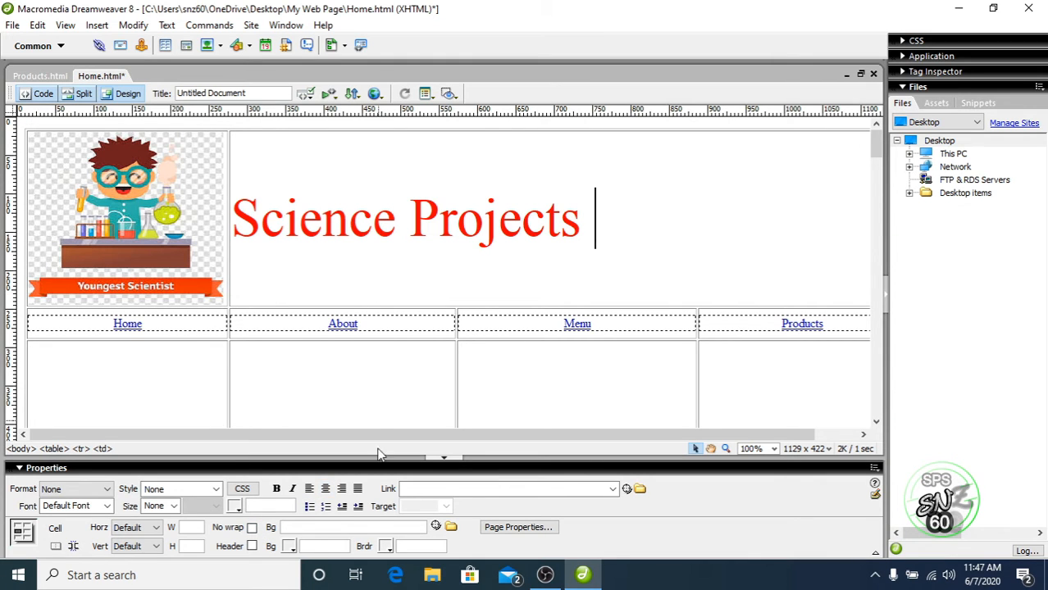
pyautogui.click(288, 547)
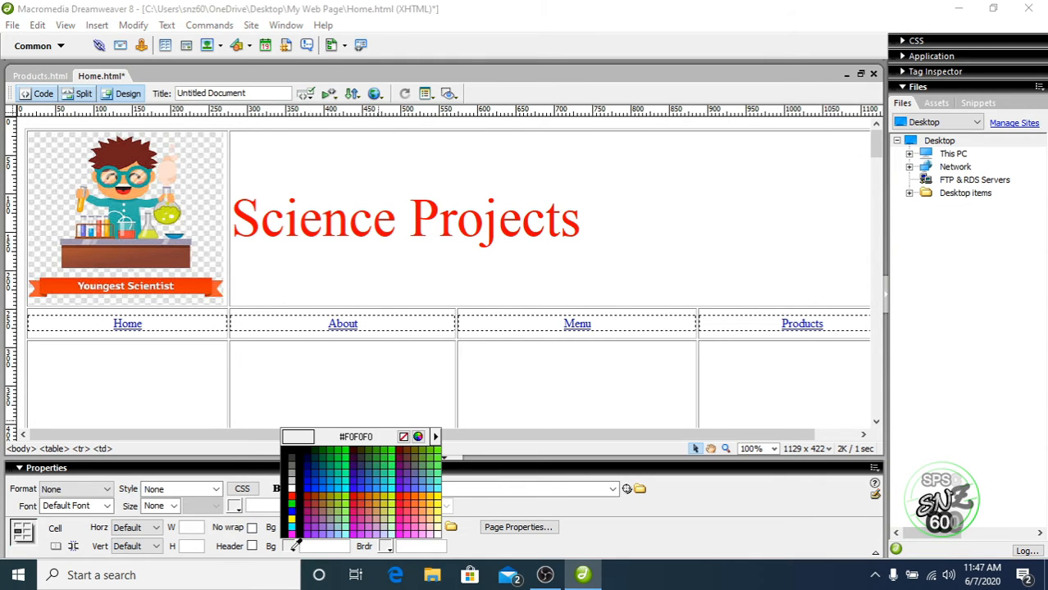
pyautogui.click(438, 494)
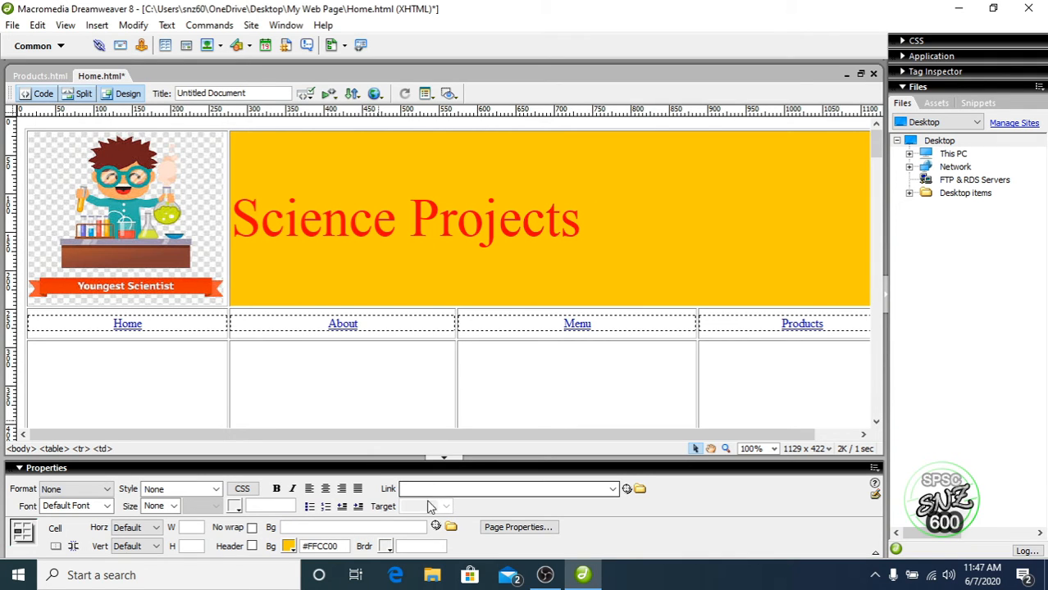
# Set the Science Projects cell's background colour to light blue (#66CCFF) and save Home.html
pyautogui.click(289, 547)
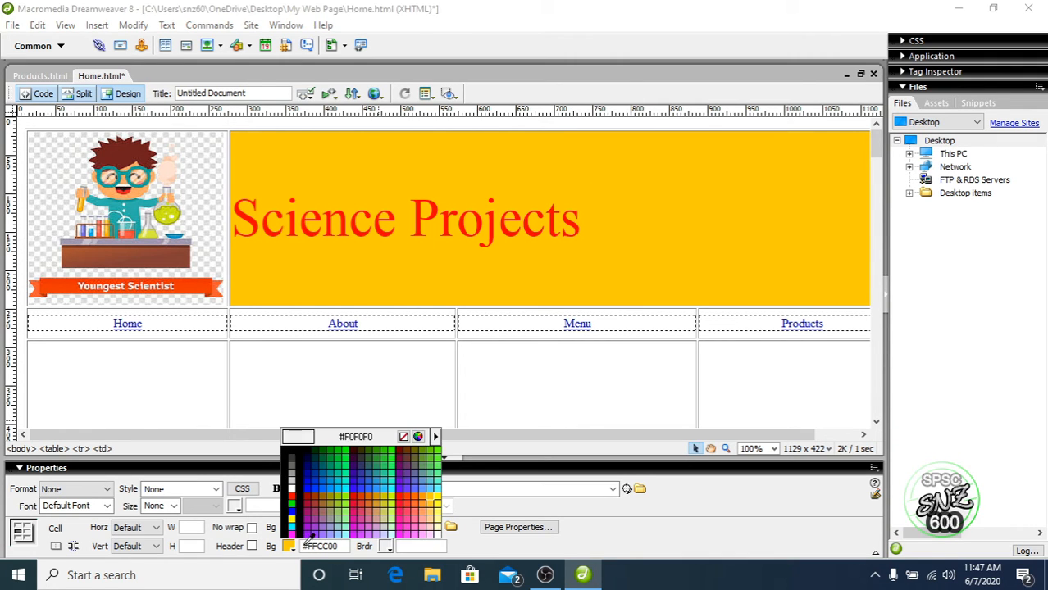
pyautogui.click(435, 486)
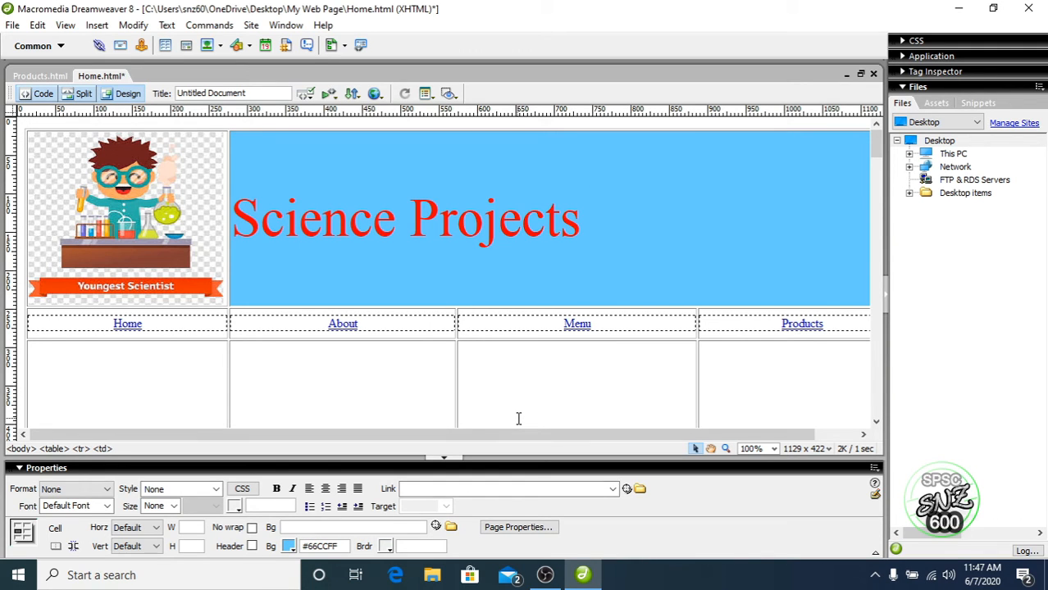
pyautogui.click(611, 245)
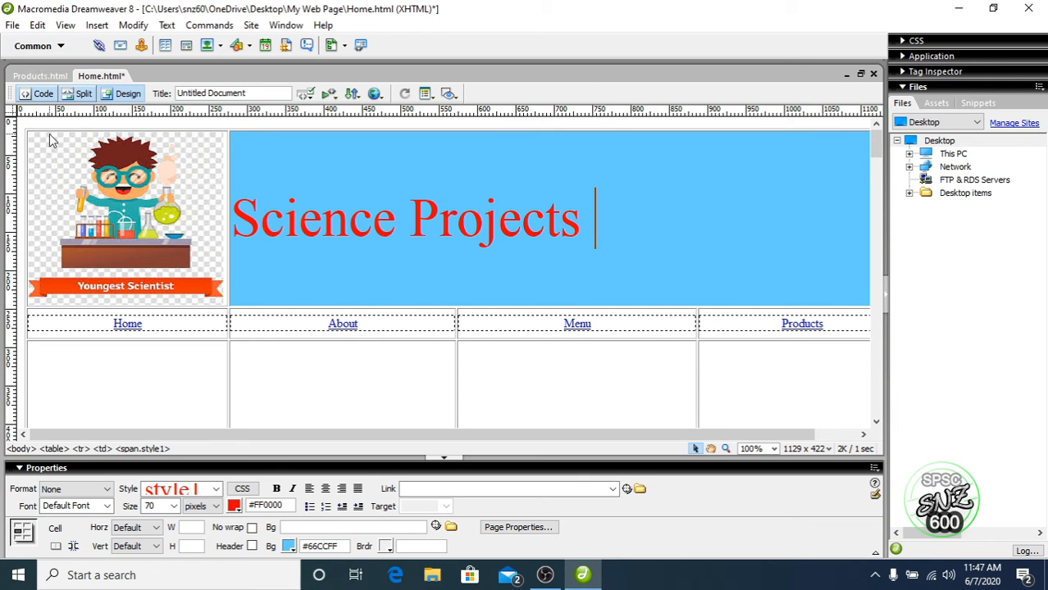
pyautogui.click(16, 26)
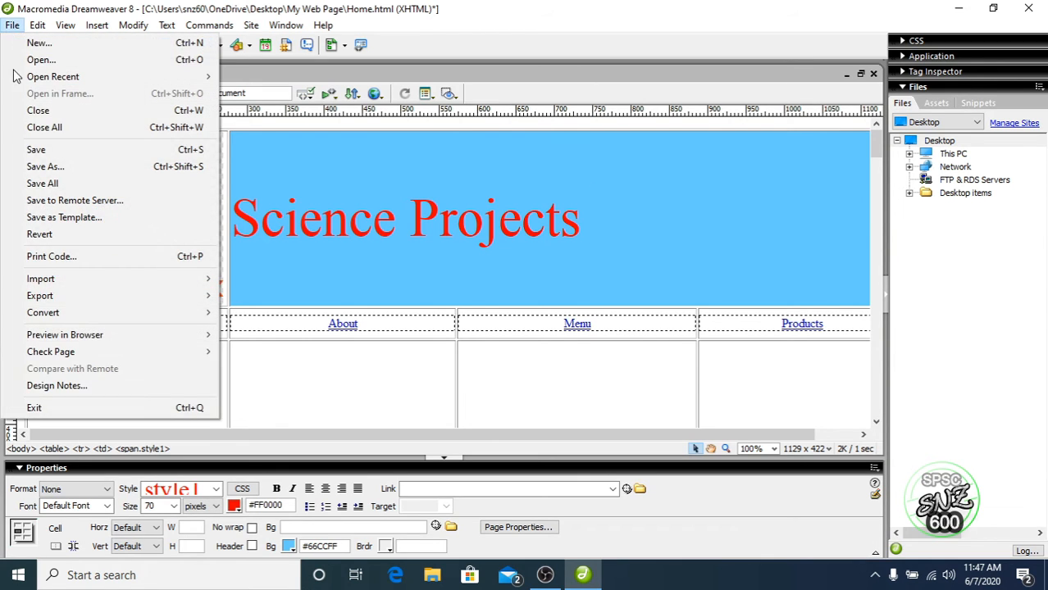
pyautogui.click(36, 149)
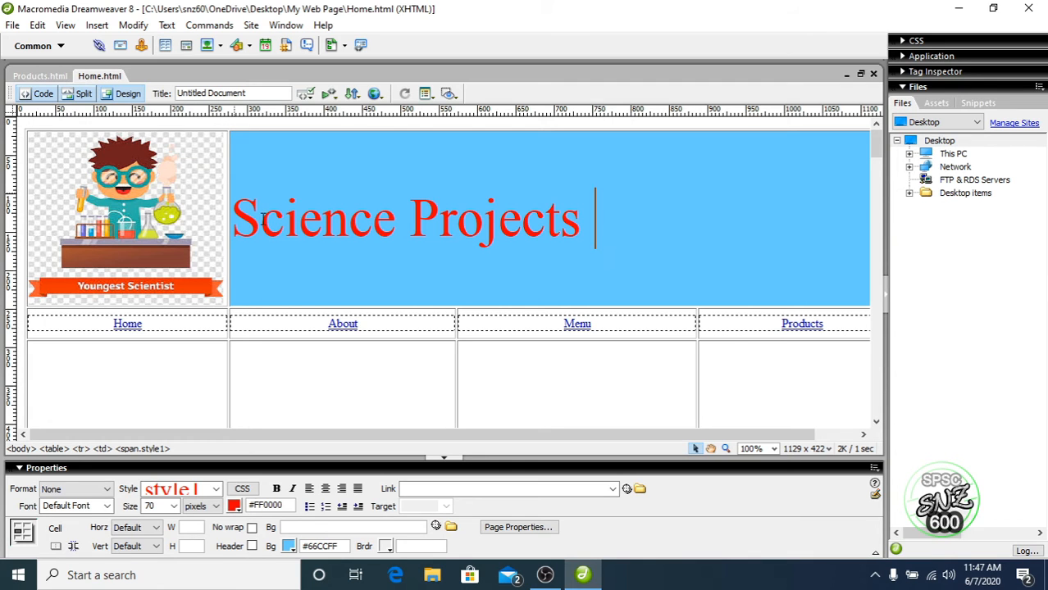
# Open About.html from the My Web Page folder
pyautogui.click(335, 323)
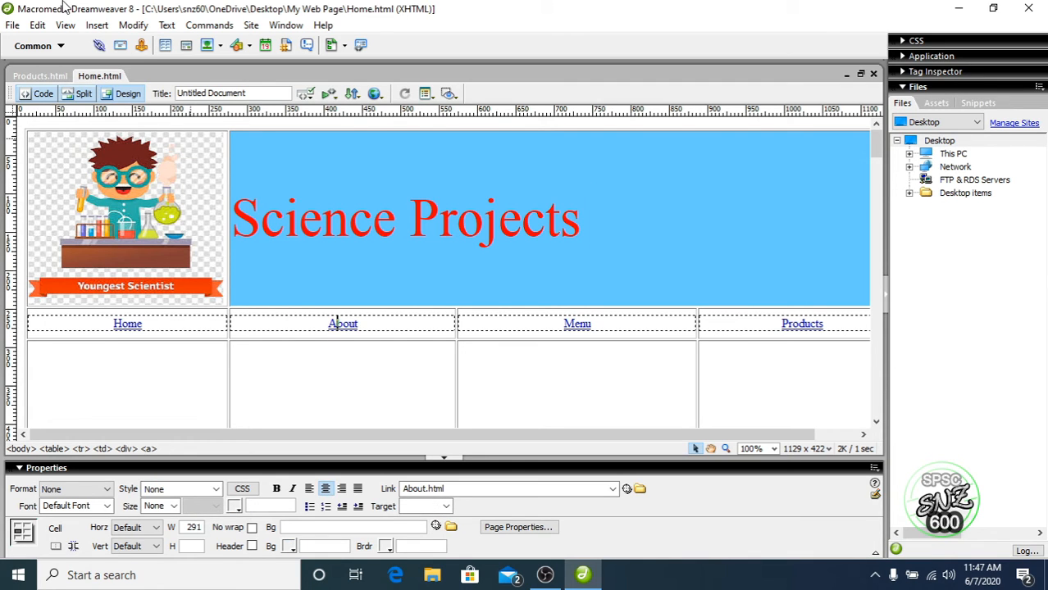
pyautogui.click(12, 25)
pyautogui.click(33, 62)
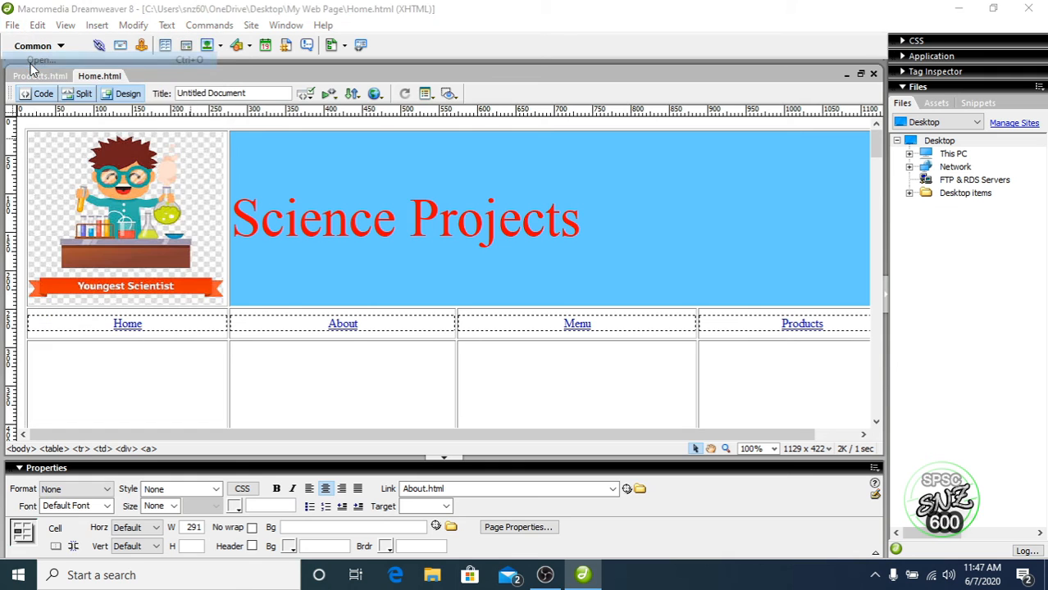
pyautogui.click(488, 256)
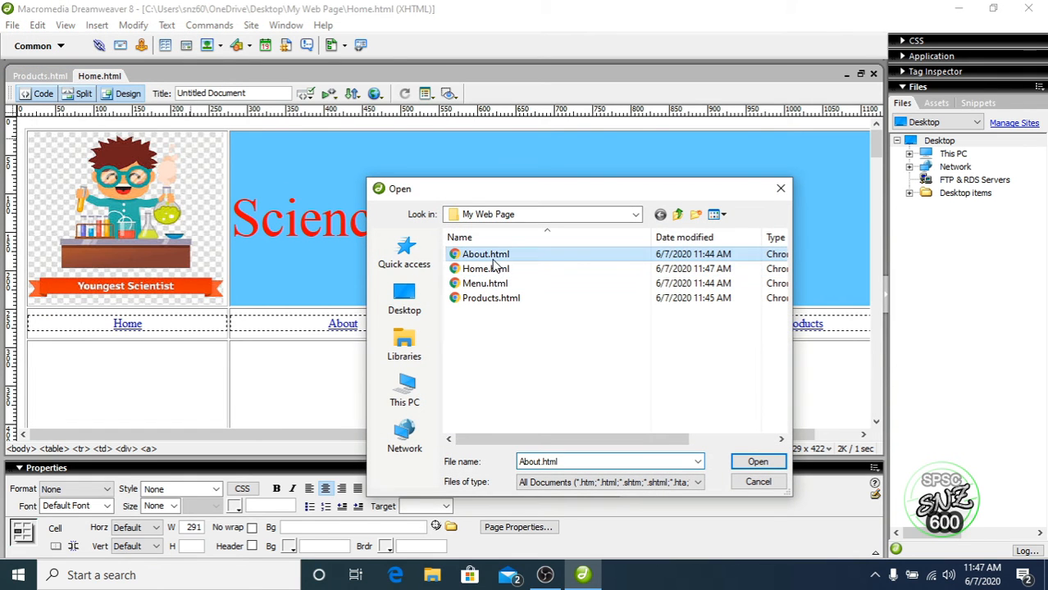
pyautogui.click(758, 461)
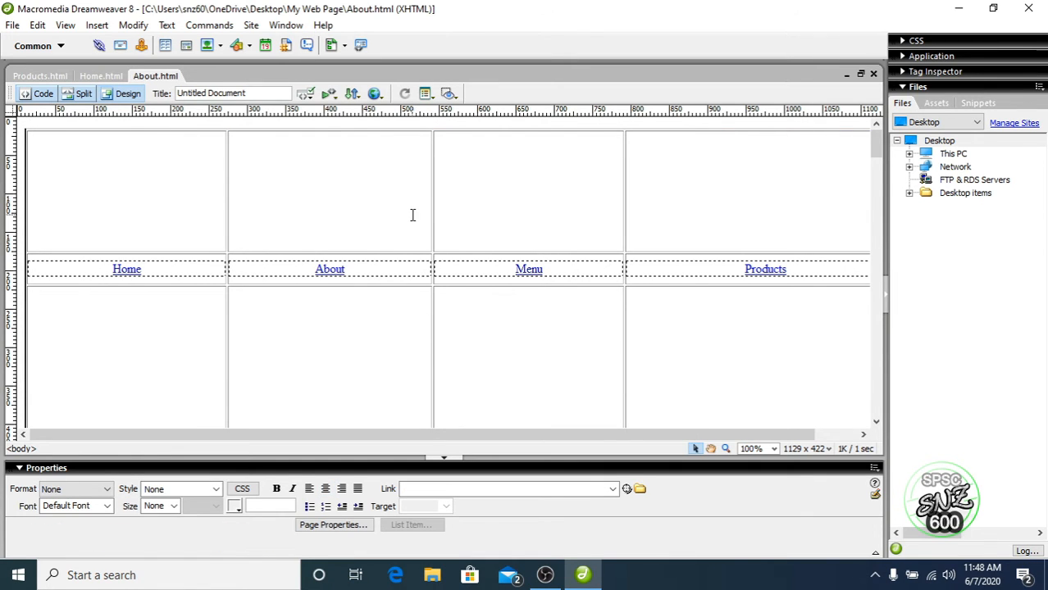
# Insert LOGO JPEG.jpg into the first cell of the About page's table, copying the file into the My Web Page folder
pyautogui.click(203, 212)
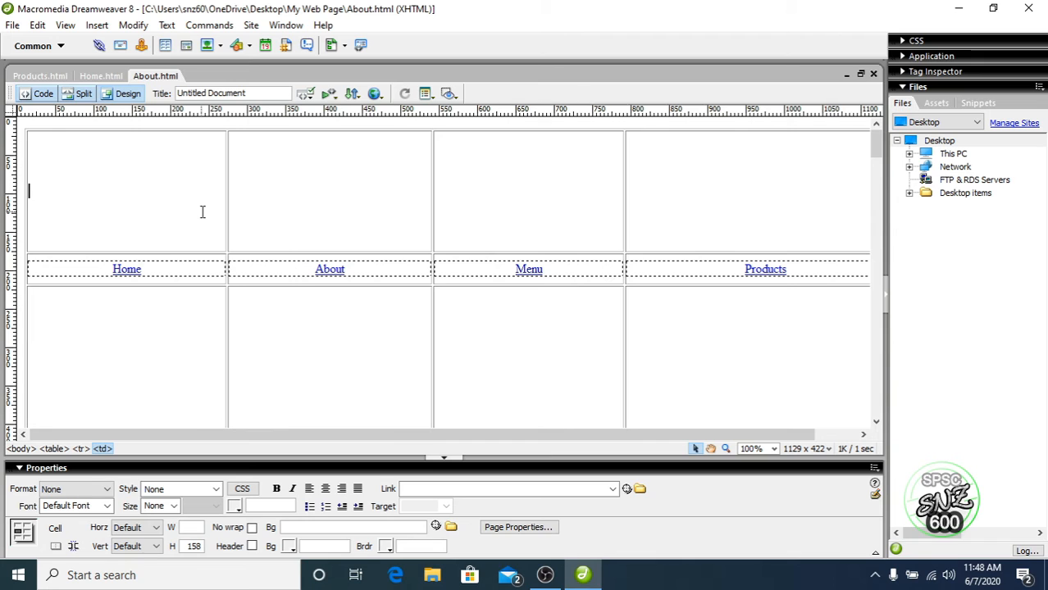
pyautogui.click(95, 25)
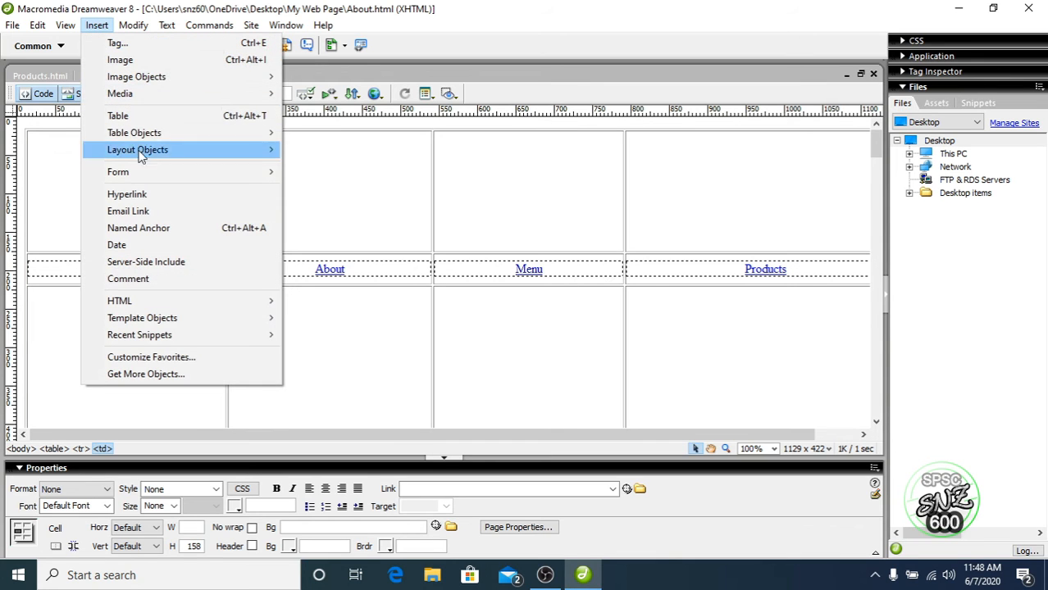
pyautogui.click(195, 64)
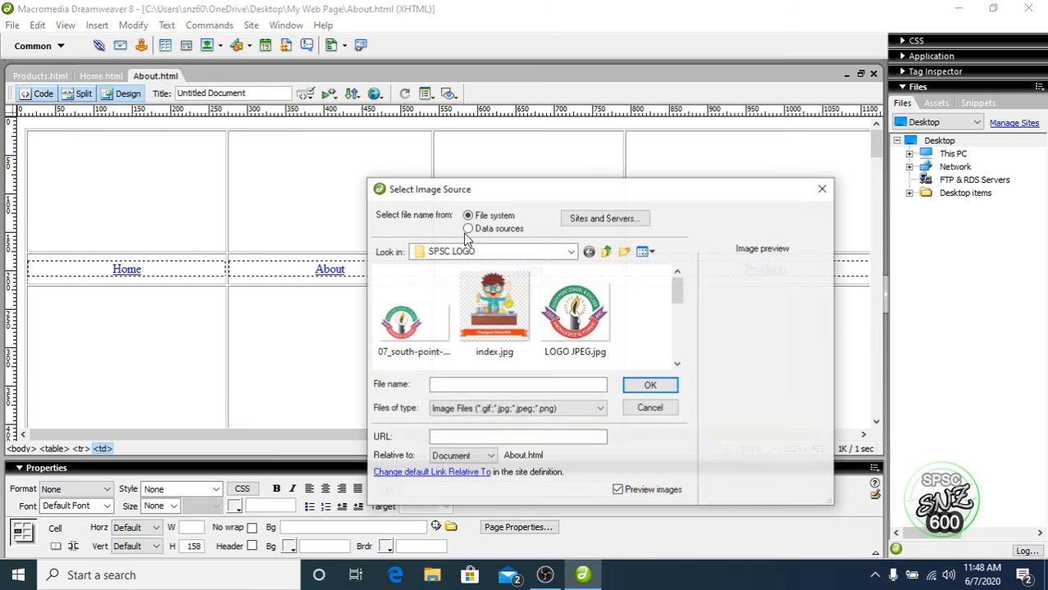
pyautogui.click(550, 307)
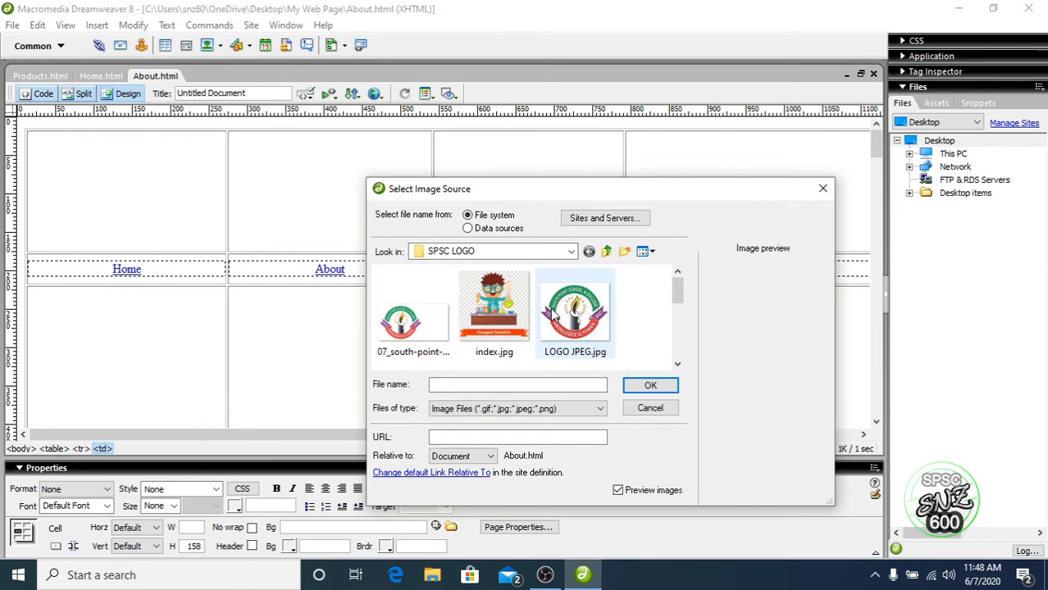
pyautogui.click(650, 386)
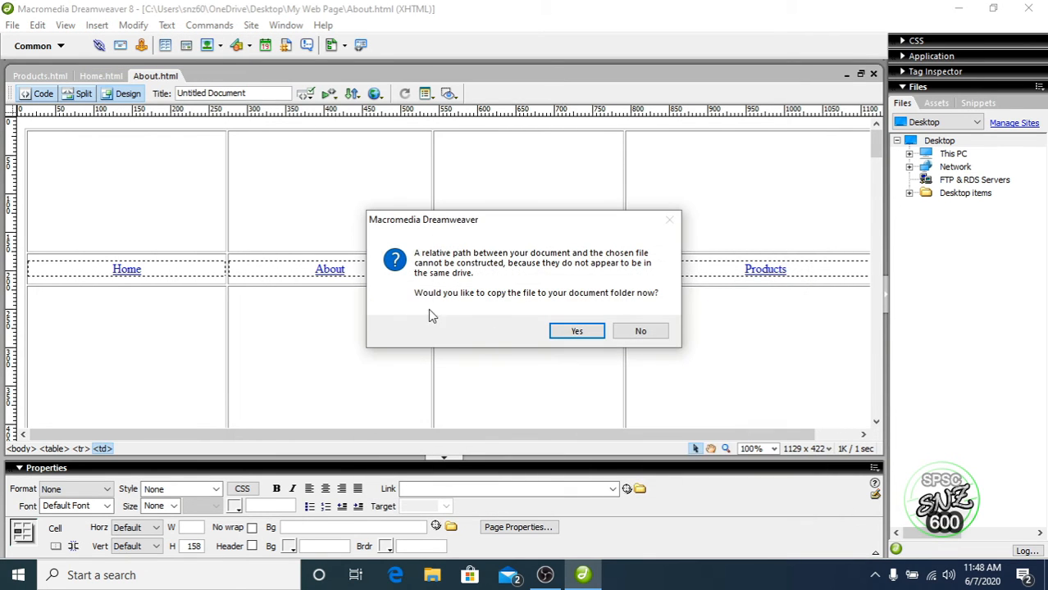
pyautogui.click(574, 330)
pyautogui.click(647, 345)
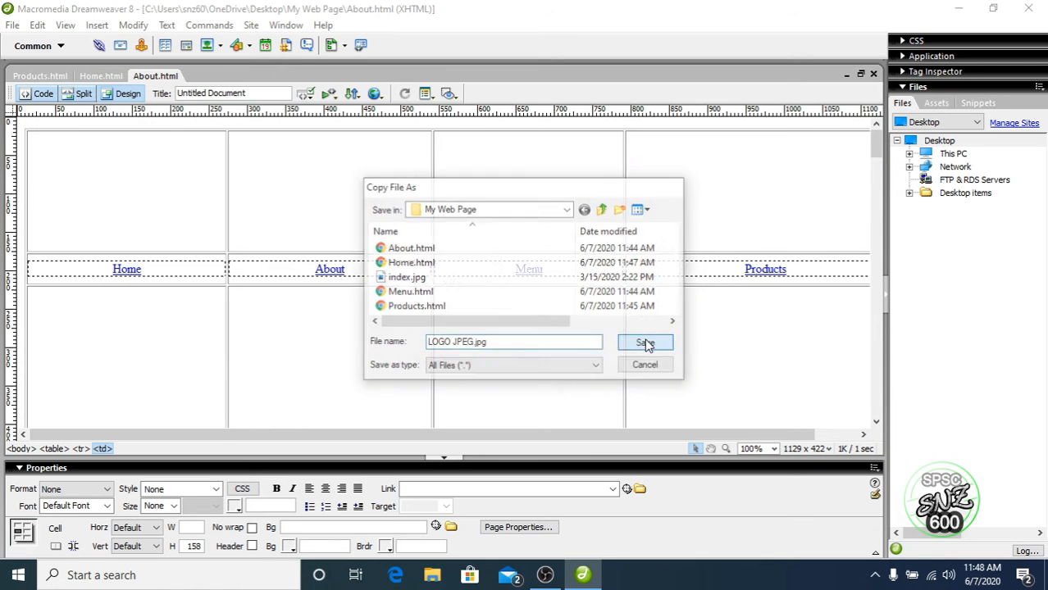
pyautogui.click(663, 258)
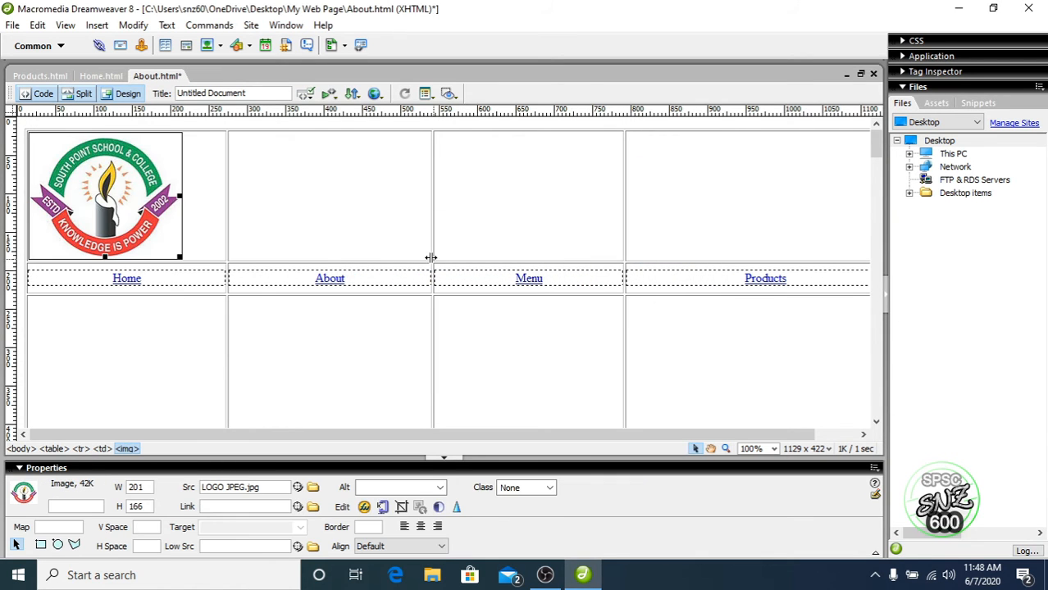
# Move the table's first two inner column borders so the first column fits the logo and the About and Menu columns are similarly wide
pyautogui.click(234, 218)
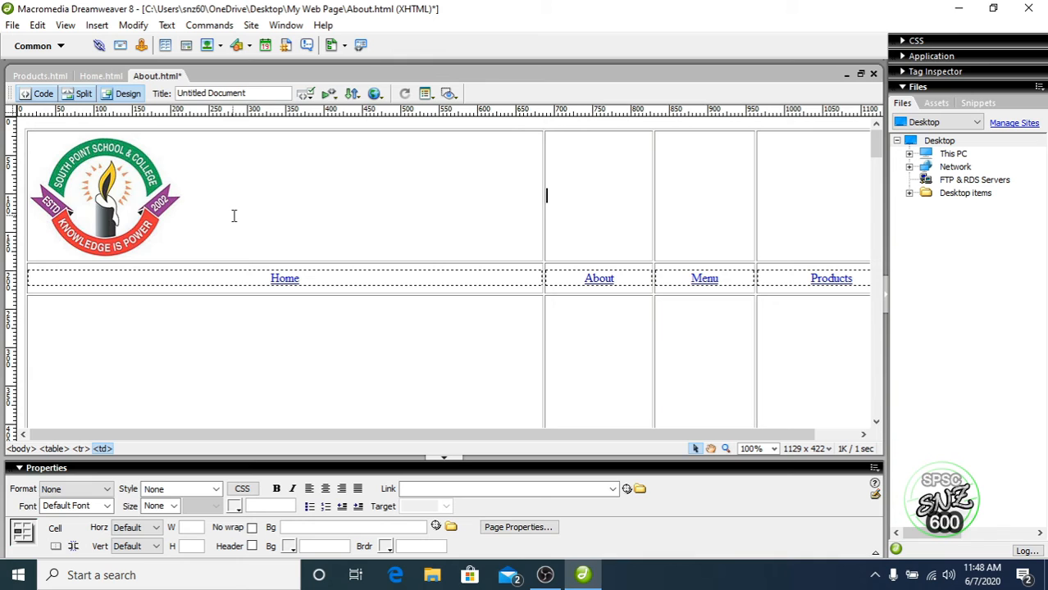
pyautogui.moveTo(543, 197); pyautogui.dragTo(199, 211)
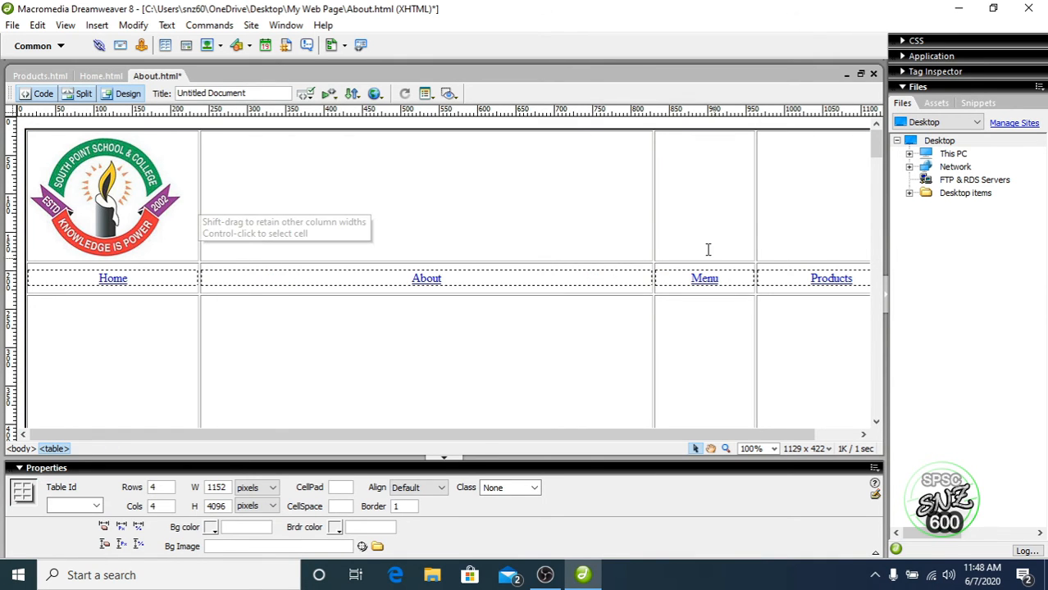
pyautogui.moveTo(652, 206); pyautogui.dragTo(480, 211)
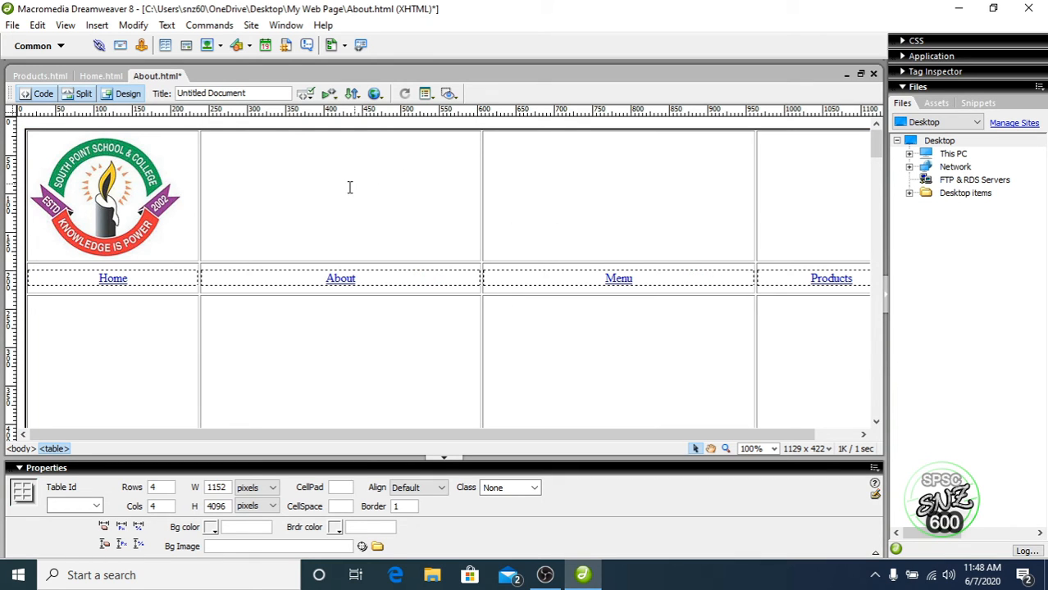
pyautogui.moveTo(481, 220); pyautogui.dragTo(469, 222)
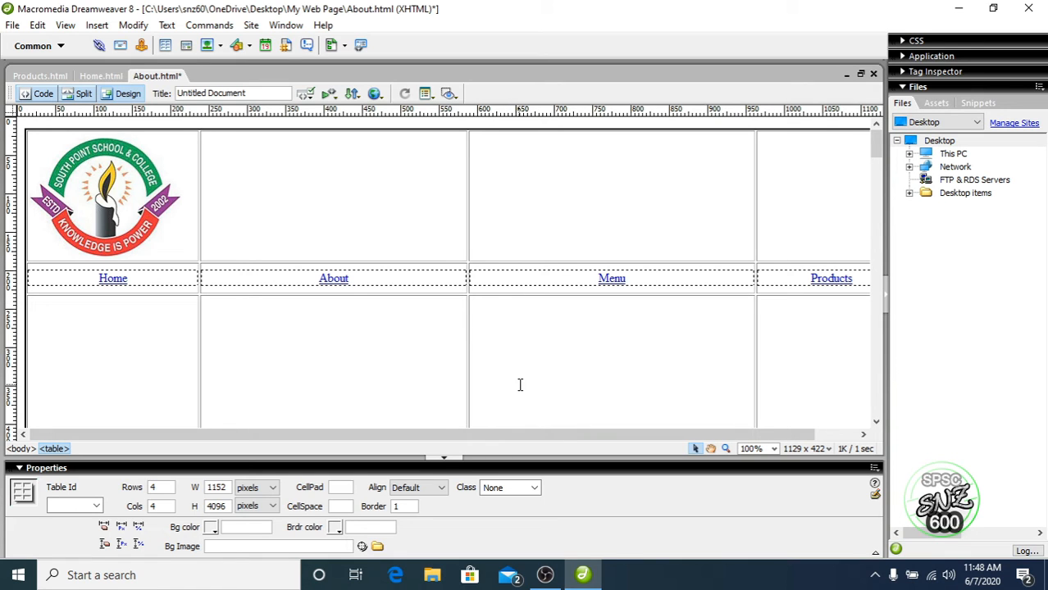
# Merge the three empty cells beside the logo in the table's first row
pyautogui.moveTo(324, 198); pyautogui.dragTo(800, 212)
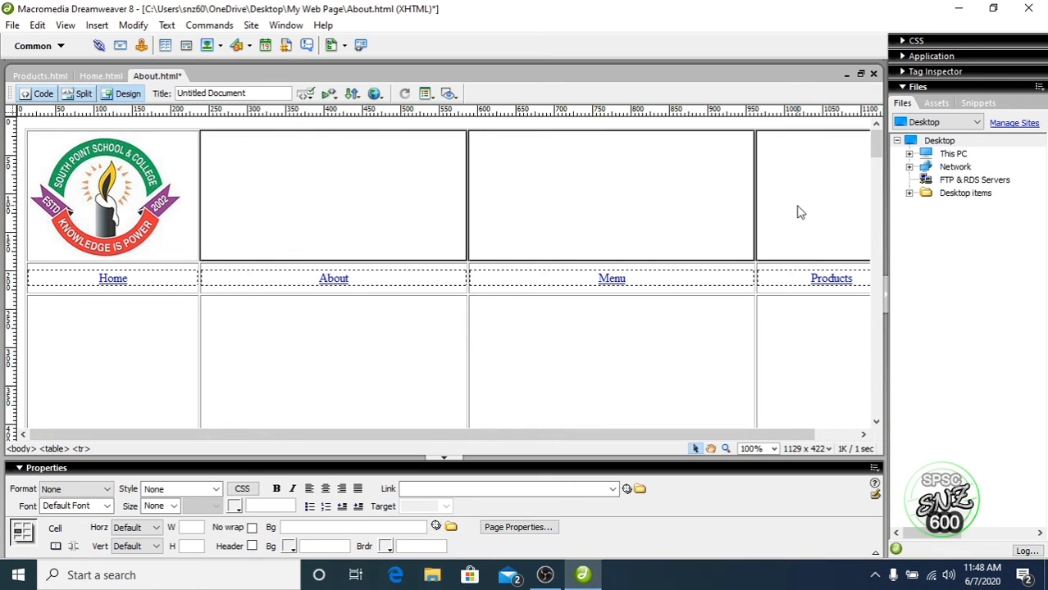
pyautogui.rightClick(800, 212)
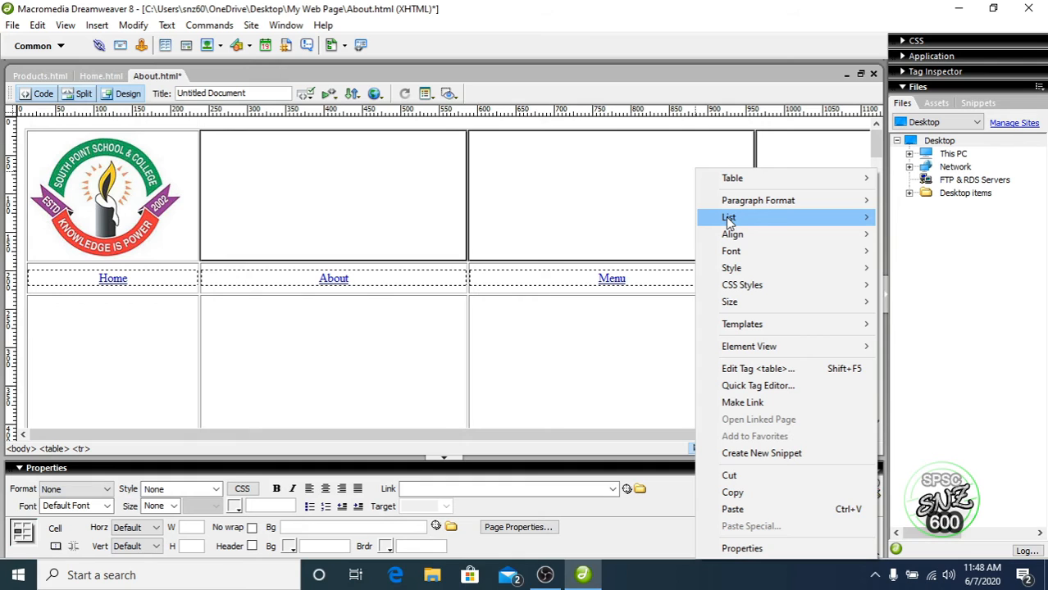
pyautogui.moveTo(703, 181)
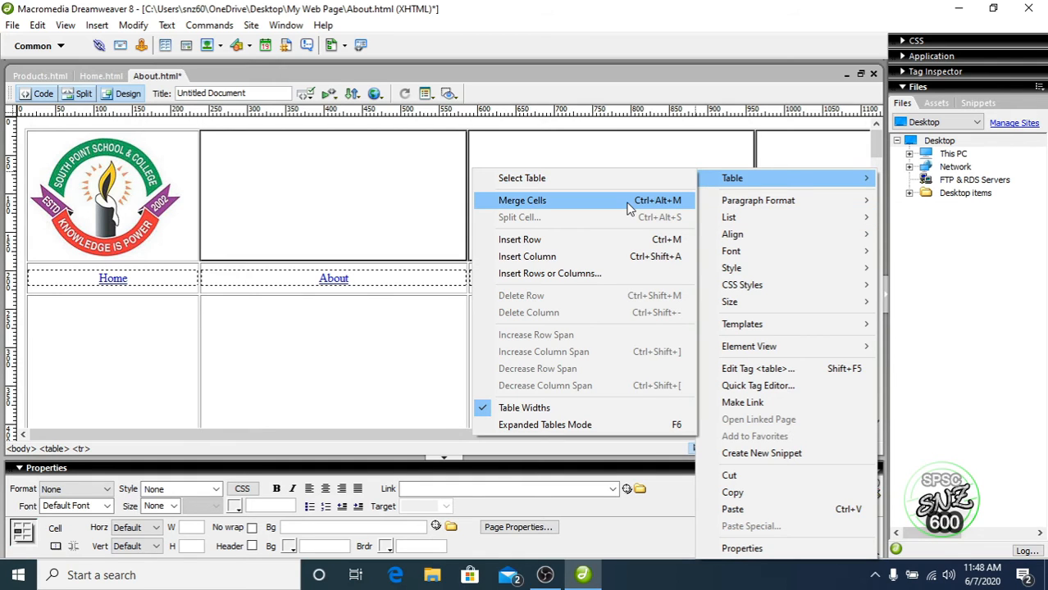
pyautogui.click(667, 202)
# Enter "About: This Website is created for collecting and Storing Science Projects of Students." in the merged cell and save About.html
pyautogui.click(489, 222)
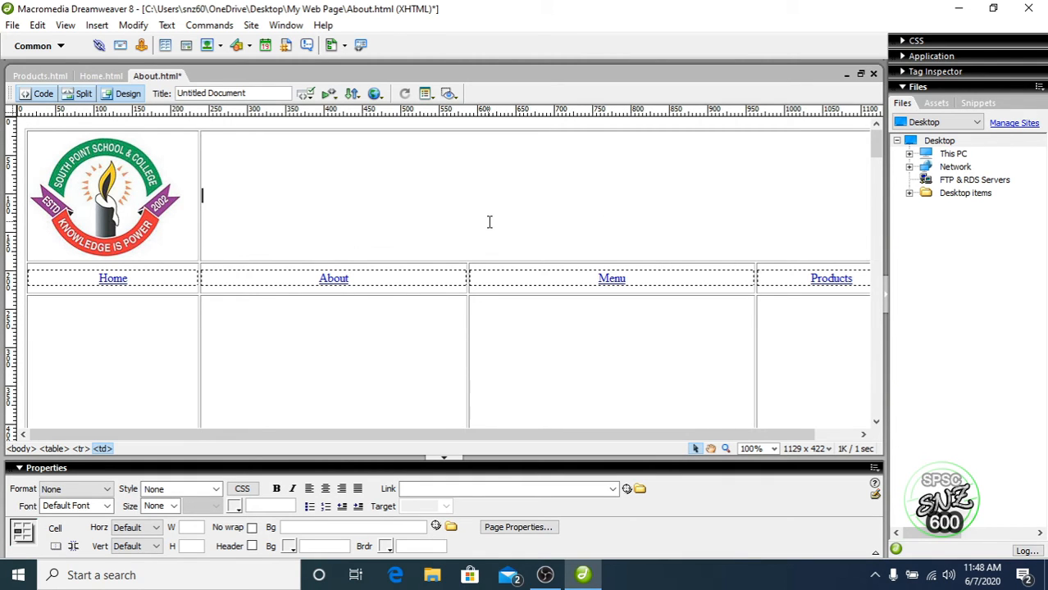
pyautogui.write('About')
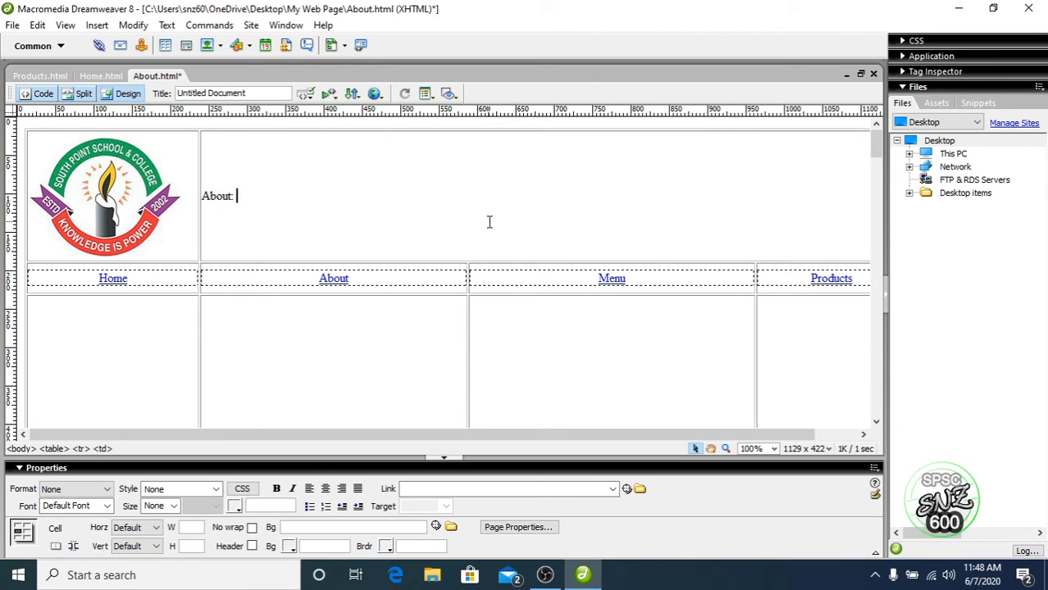
pyautogui.write(': This p')
pyautogui.press('BackSpace')
pyautogui.write('Website')
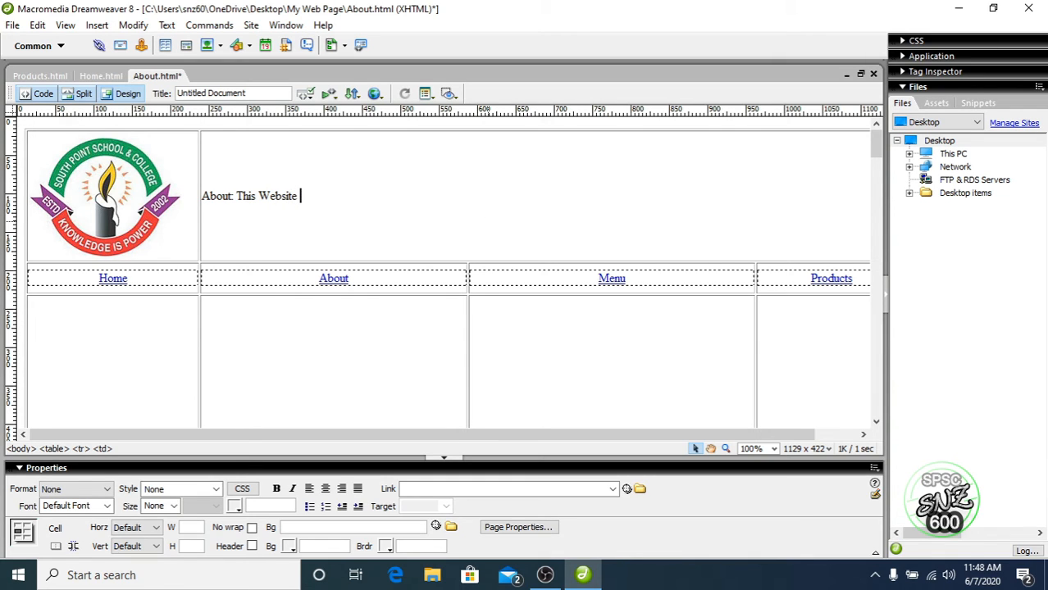
pyautogui.write(' is created for c')
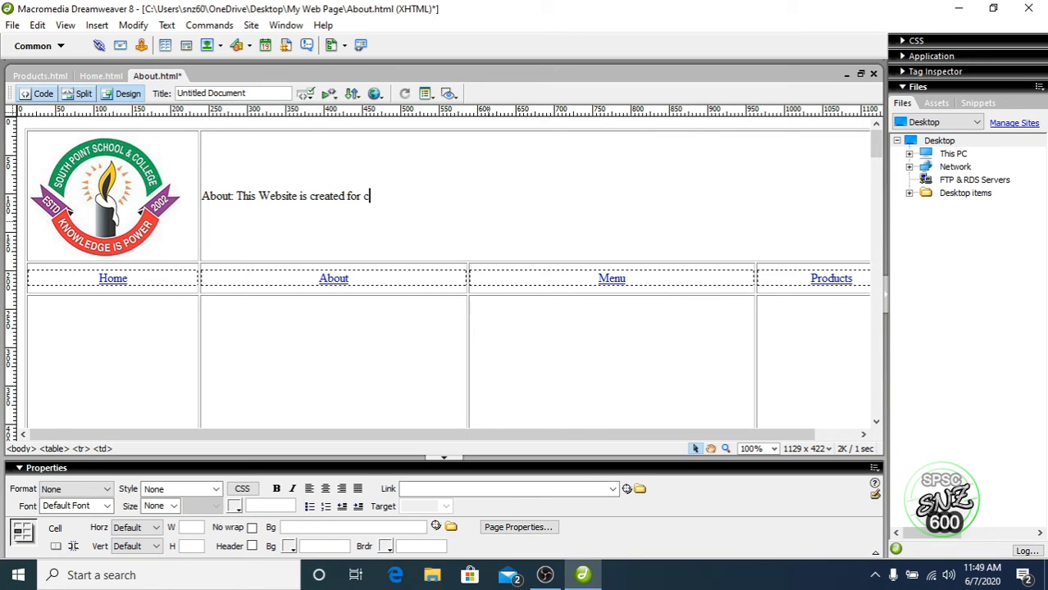
pyautogui.write('ollecting and Stor')
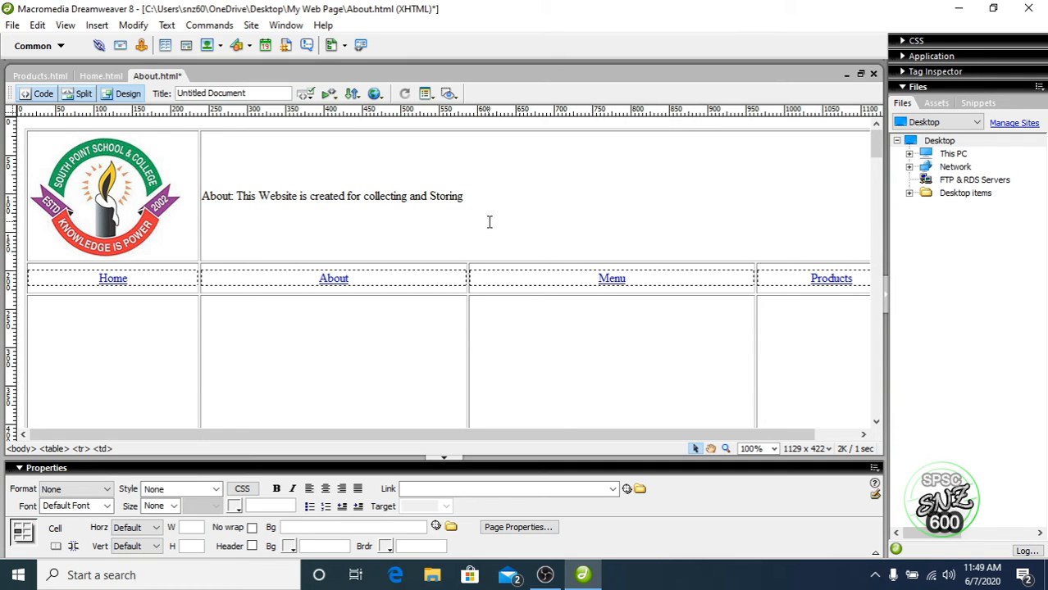
pyautogui.write('ing Science Projects of S')
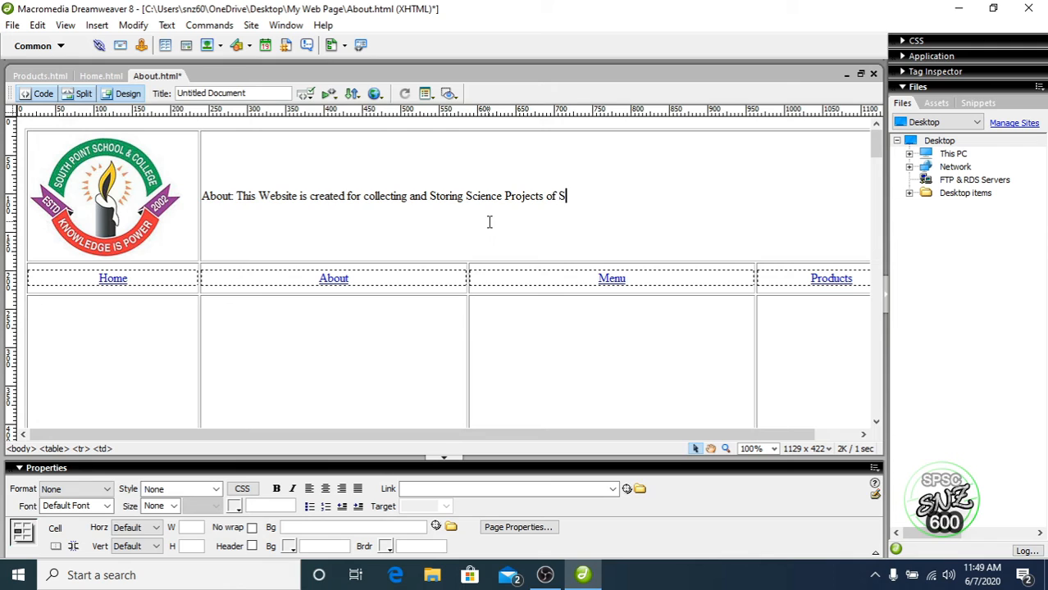
pyautogui.write('tudents.')
pyautogui.click(12, 26)
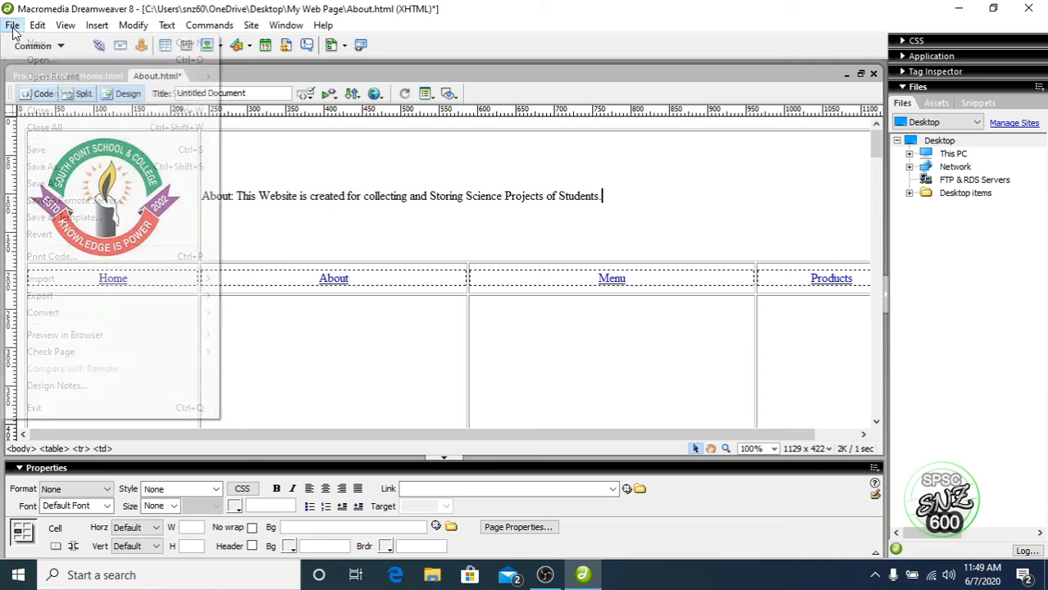
pyautogui.click(72, 153)
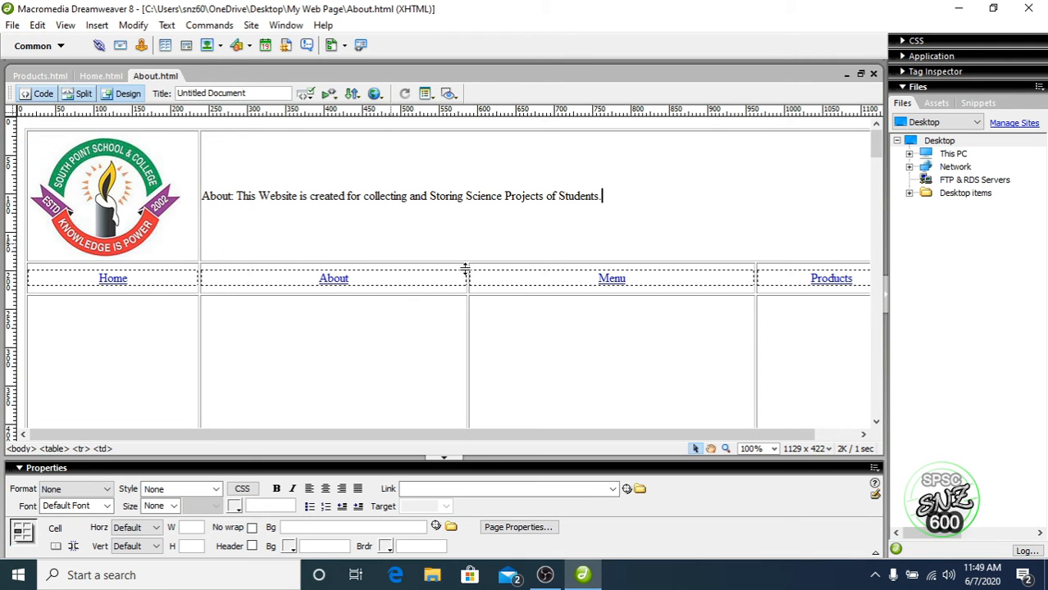
# Open Menu.html from the My Web Page folder
pyautogui.click(579, 289)
pyautogui.click(13, 24)
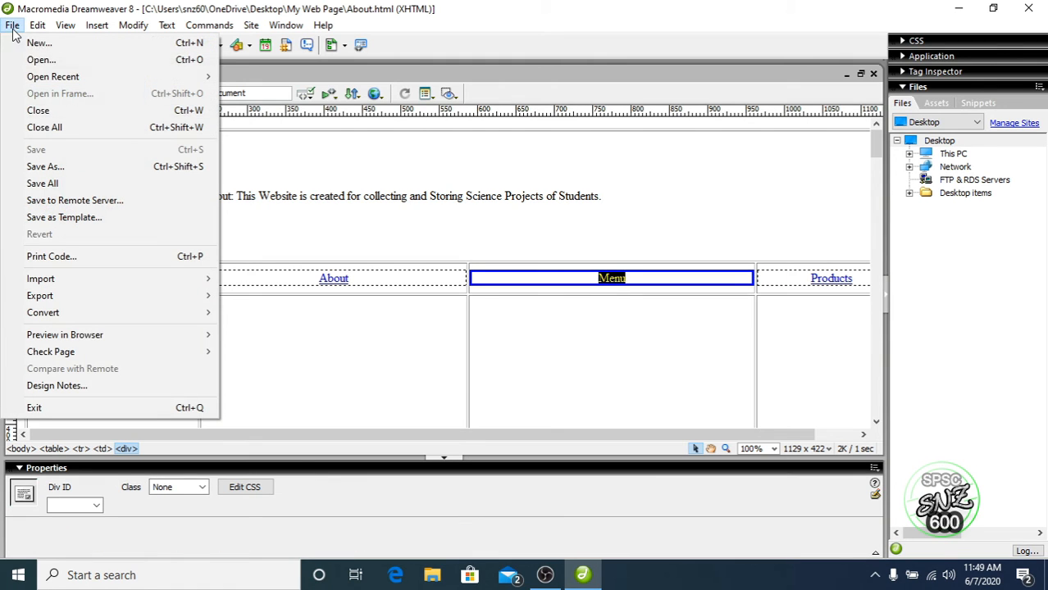
pyautogui.click(80, 61)
pyautogui.click(485, 283)
pyautogui.click(747, 461)
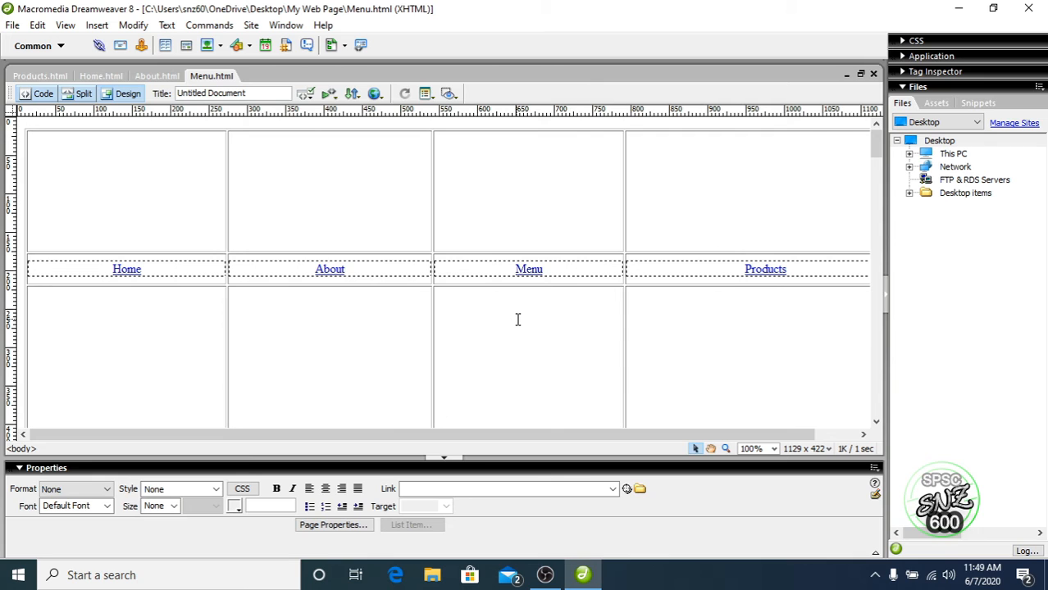
# Merge all four cells of the first row in the Menu page's table
pyautogui.moveTo(203, 210); pyautogui.dragTo(742, 202)
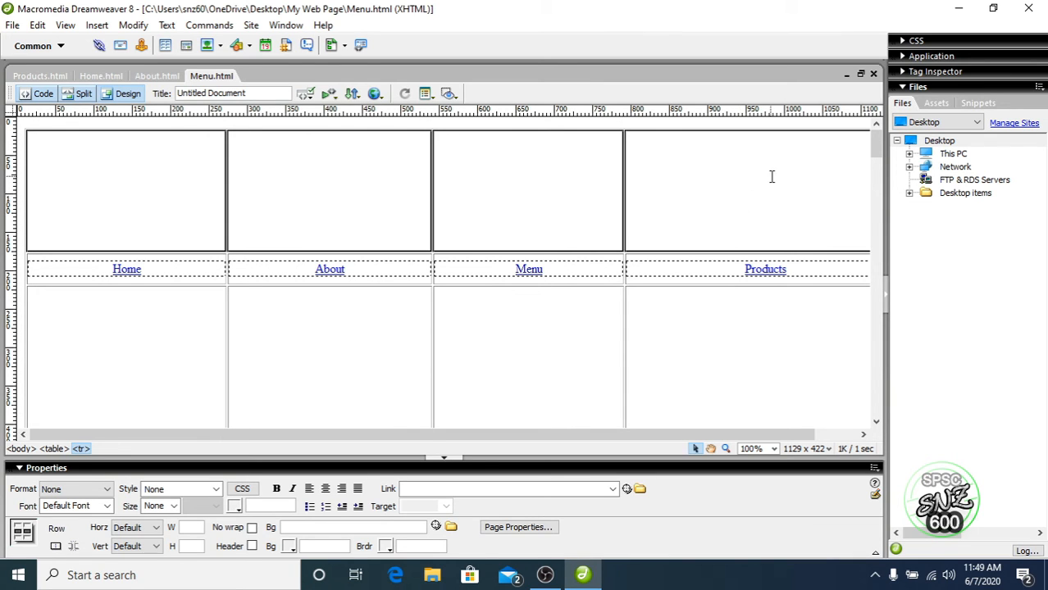
pyautogui.rightClick(771, 170)
pyautogui.moveTo(828, 179)
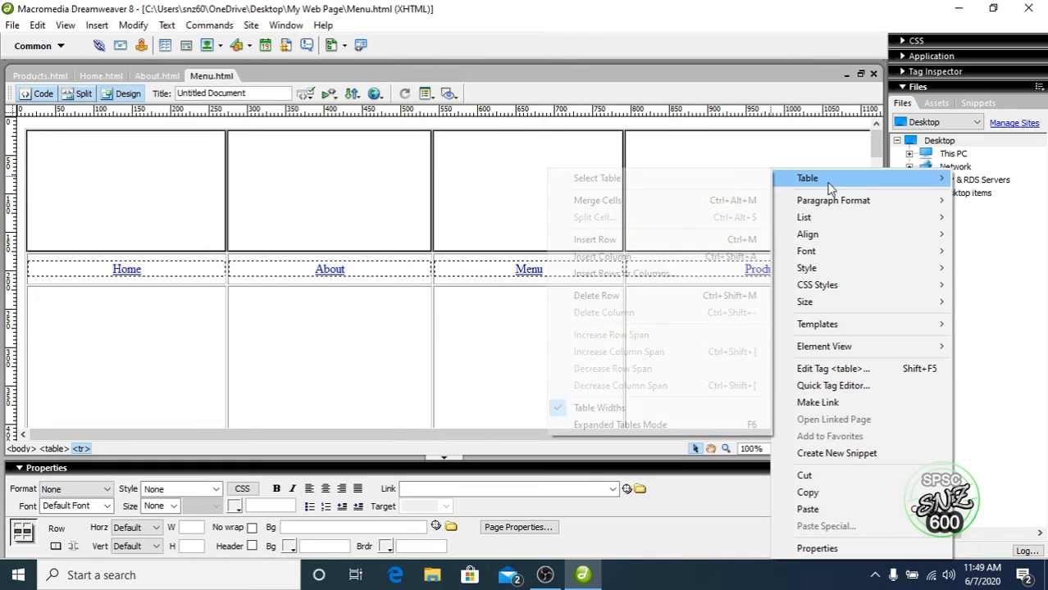
pyautogui.click(692, 199)
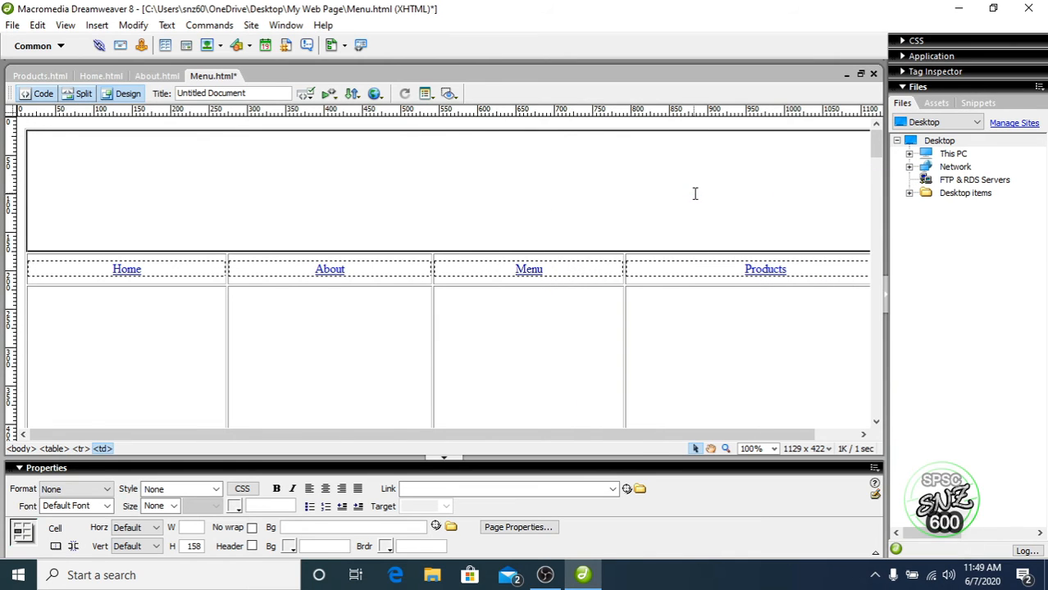
# Enter the centered heading "Main Menu" in the merged header cell
pyautogui.click(509, 189)
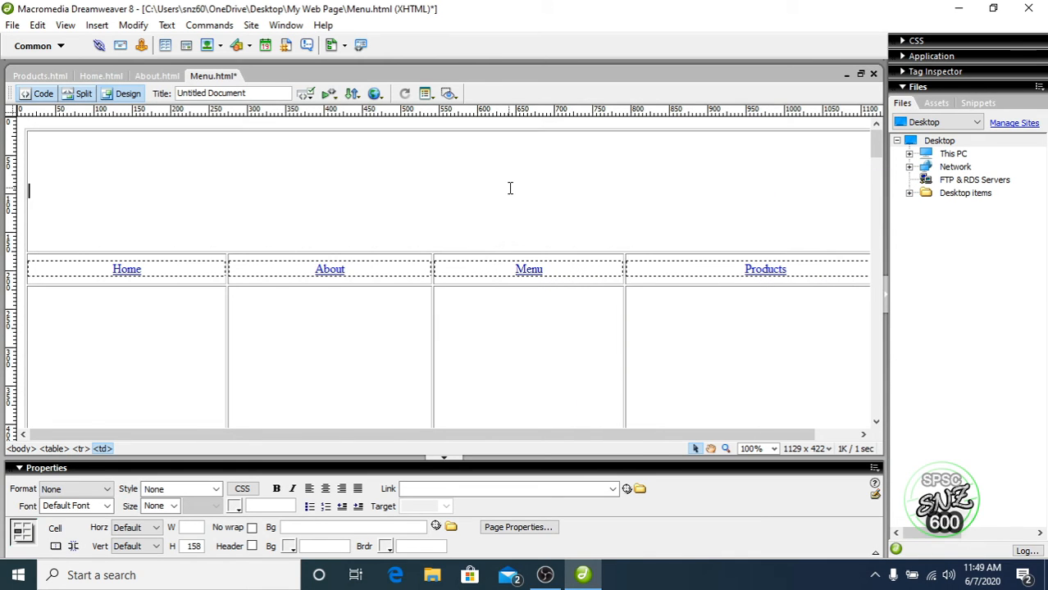
pyautogui.click(326, 489)
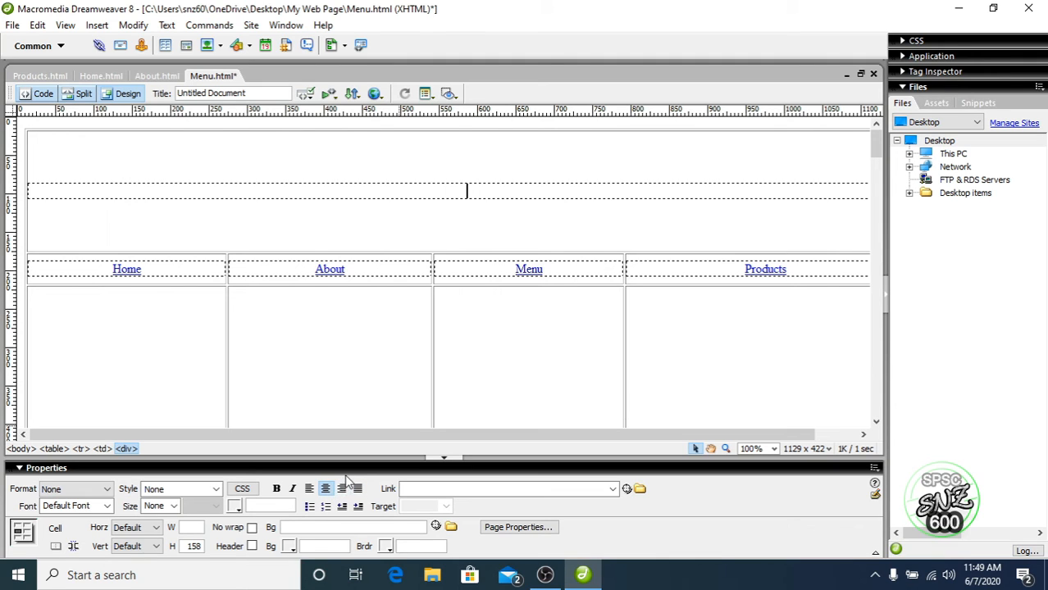
pyautogui.write('Main Menu')
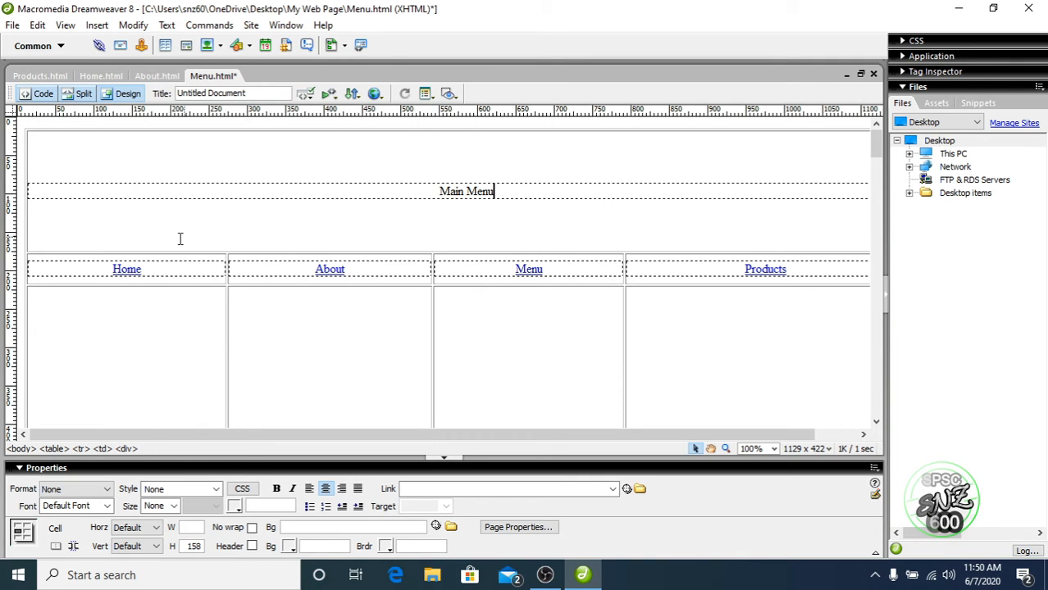
# Set the "Main Menu" heading's font size to 90 pixels
pyautogui.click(480, 201)
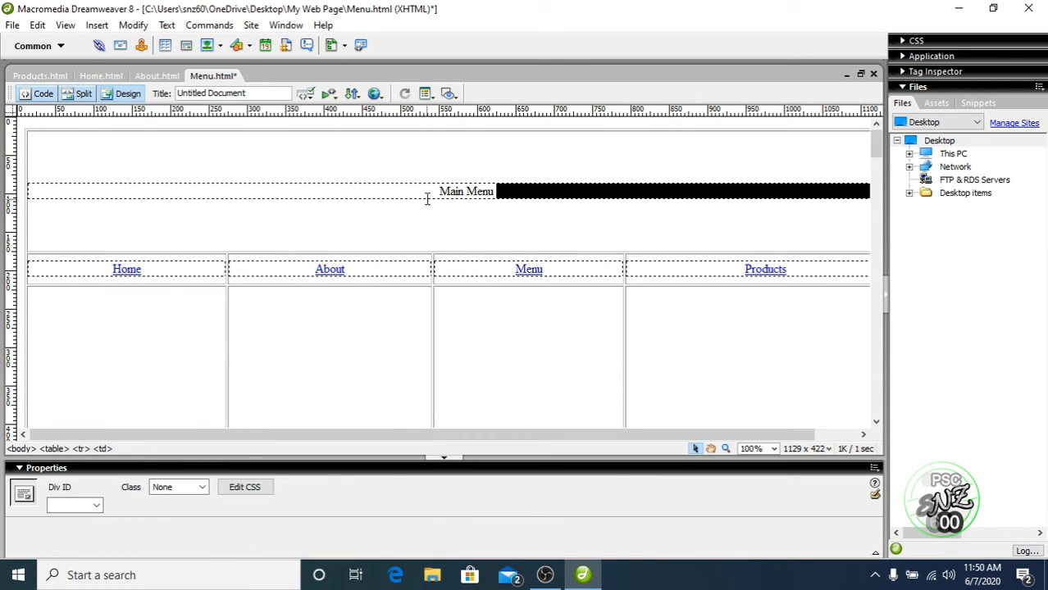
pyautogui.tripleClick(427, 200)
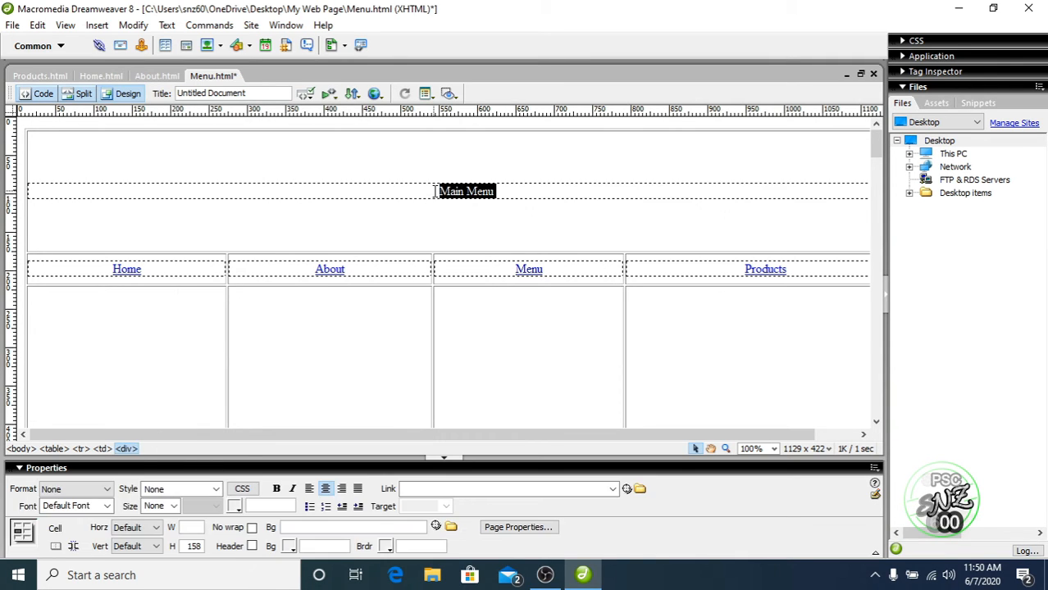
pyautogui.doubleClick(164, 505)
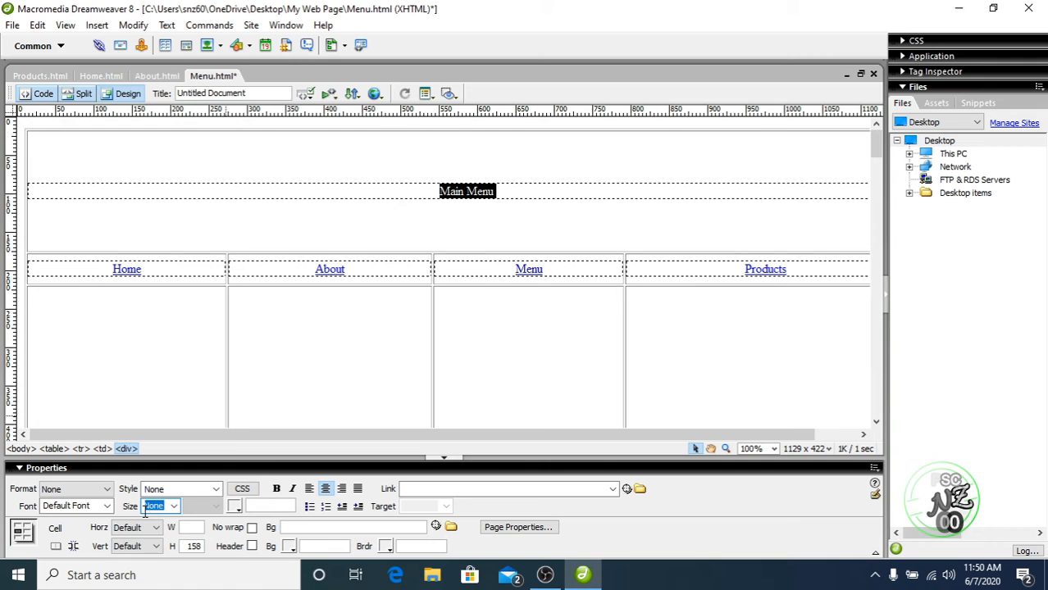
pyautogui.write('80')
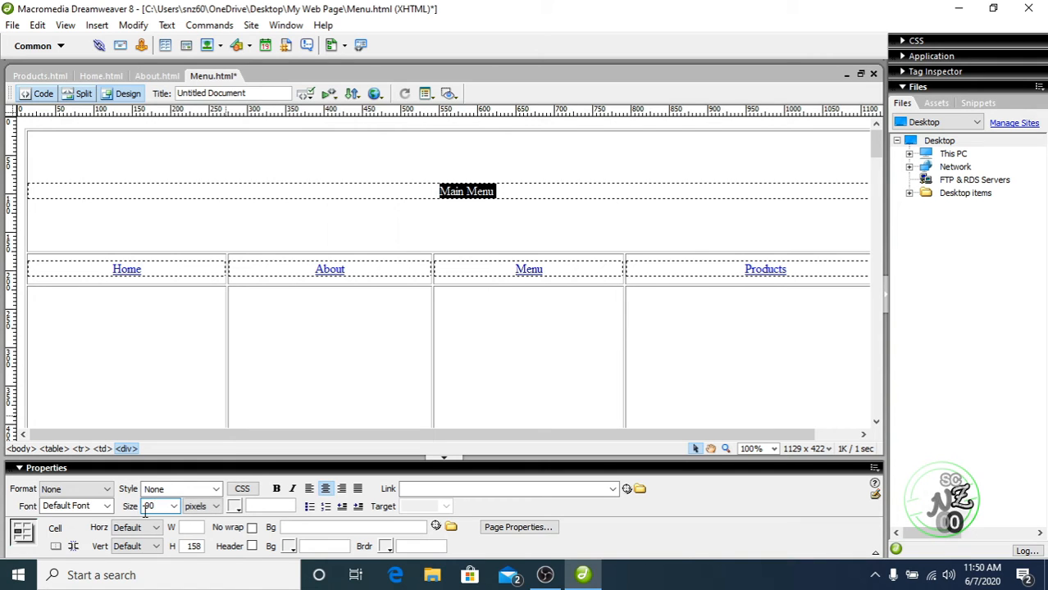
pyautogui.press('Return')
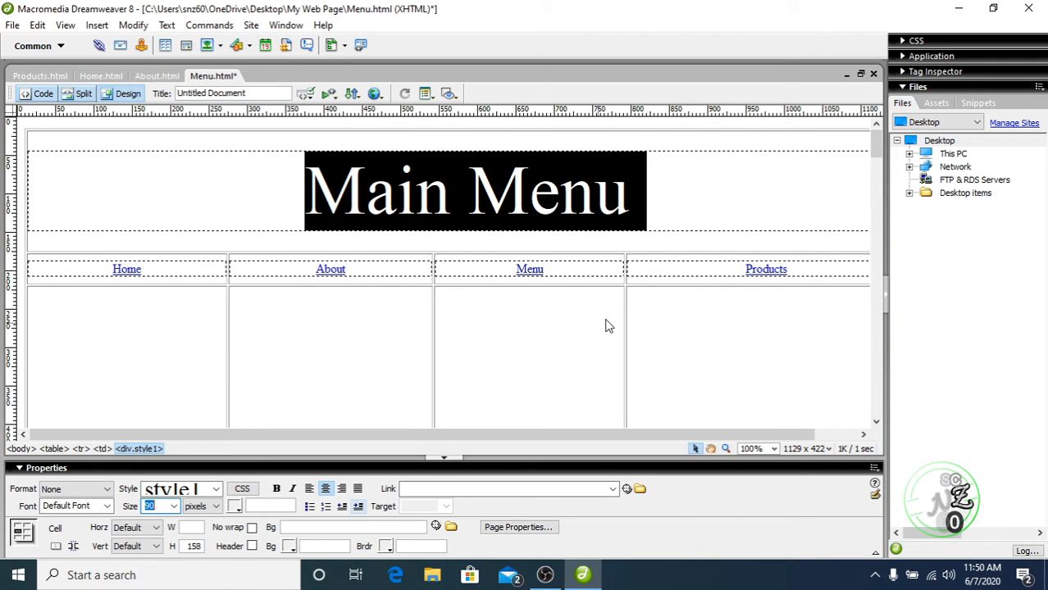
# Color the "Main Menu" heading text blue, #0000FF
pyautogui.click(746, 191)
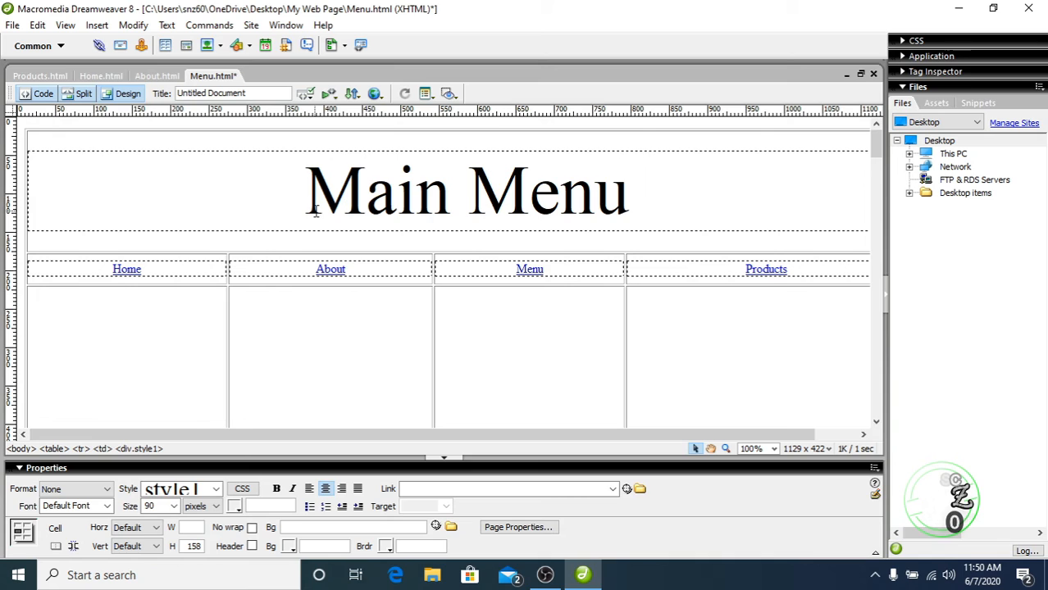
pyautogui.moveTo(314, 212); pyautogui.dragTo(627, 200)
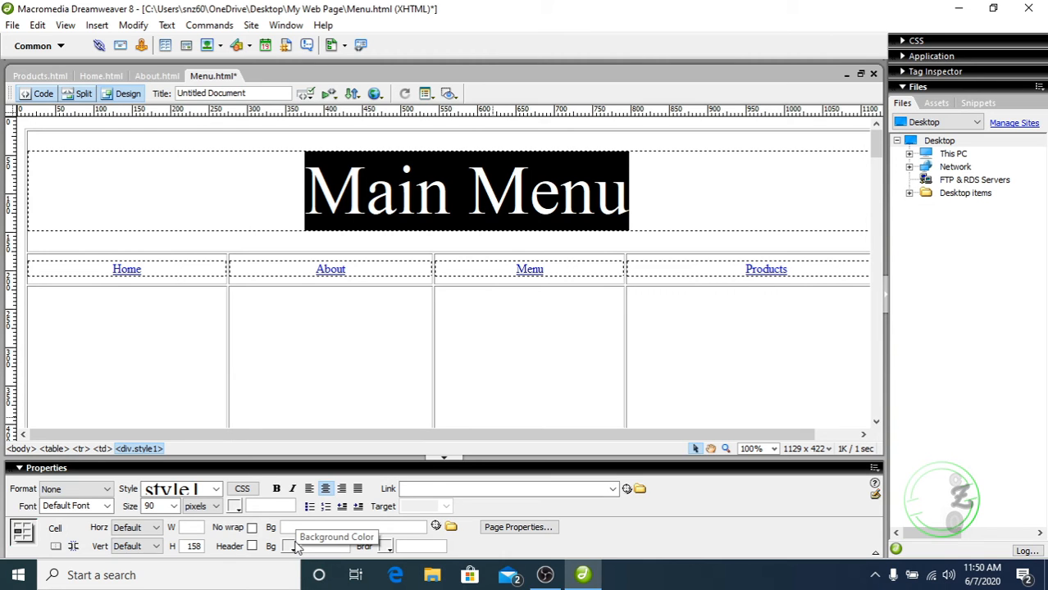
pyautogui.click(235, 506)
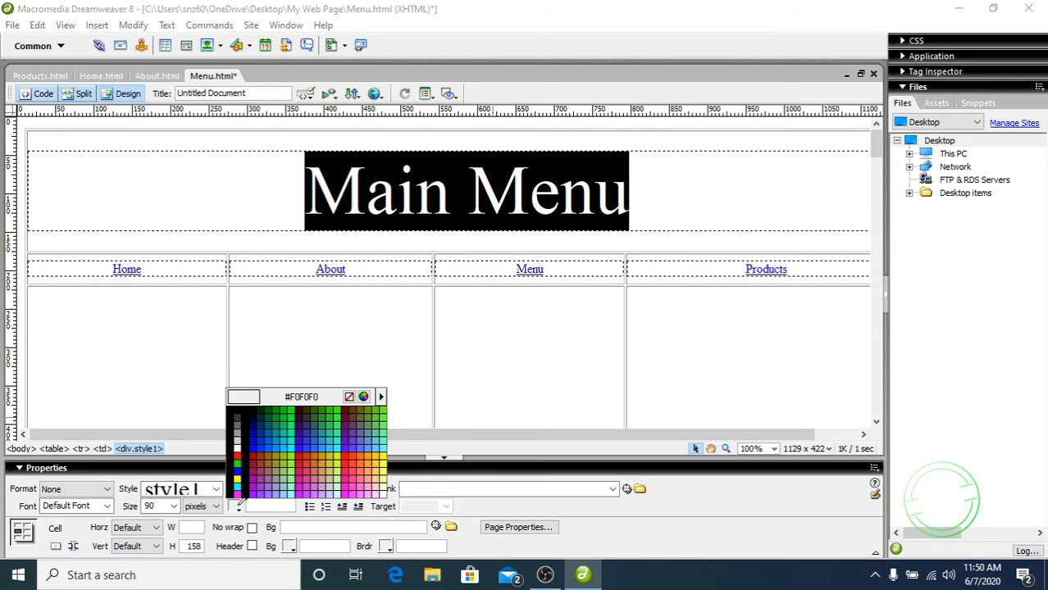
pyautogui.click(260, 448)
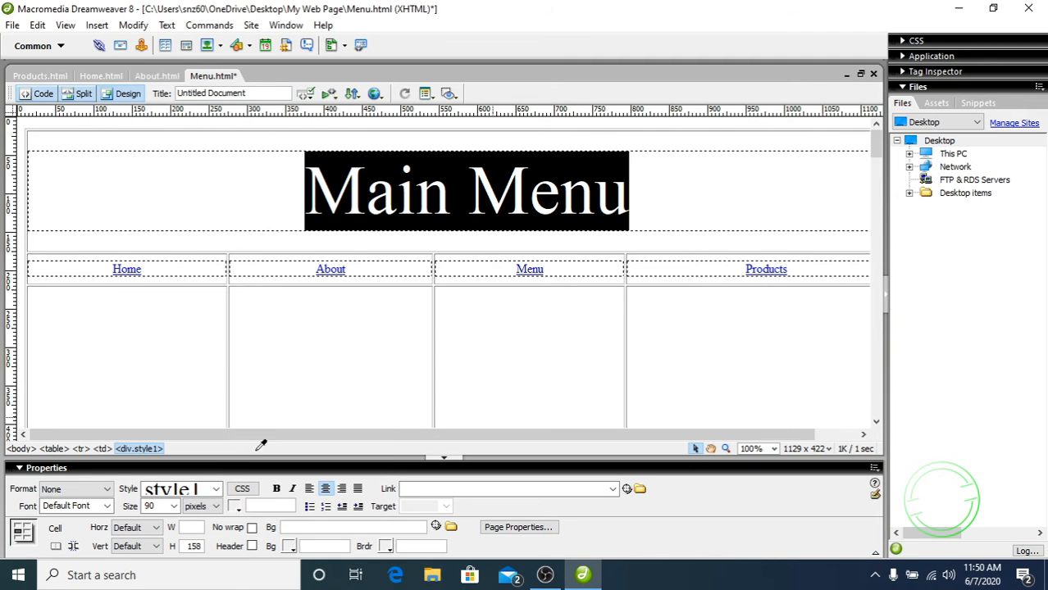
pyautogui.click(726, 209)
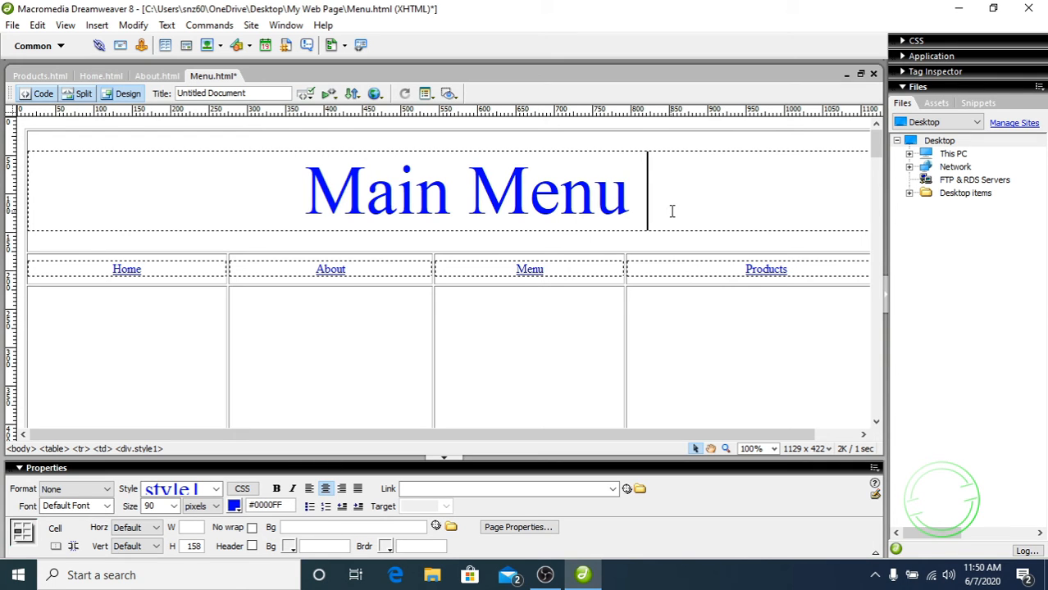
# Give the header cell the light cyan background color #99FFFF and save Menu.html
pyautogui.click(291, 546)
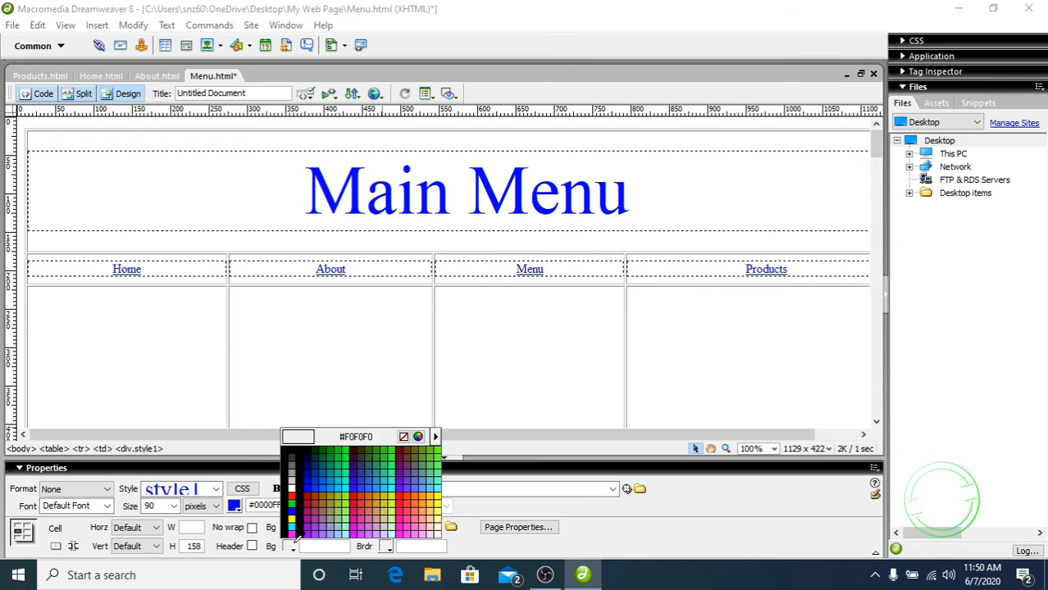
pyautogui.click(348, 533)
pyautogui.click(765, 234)
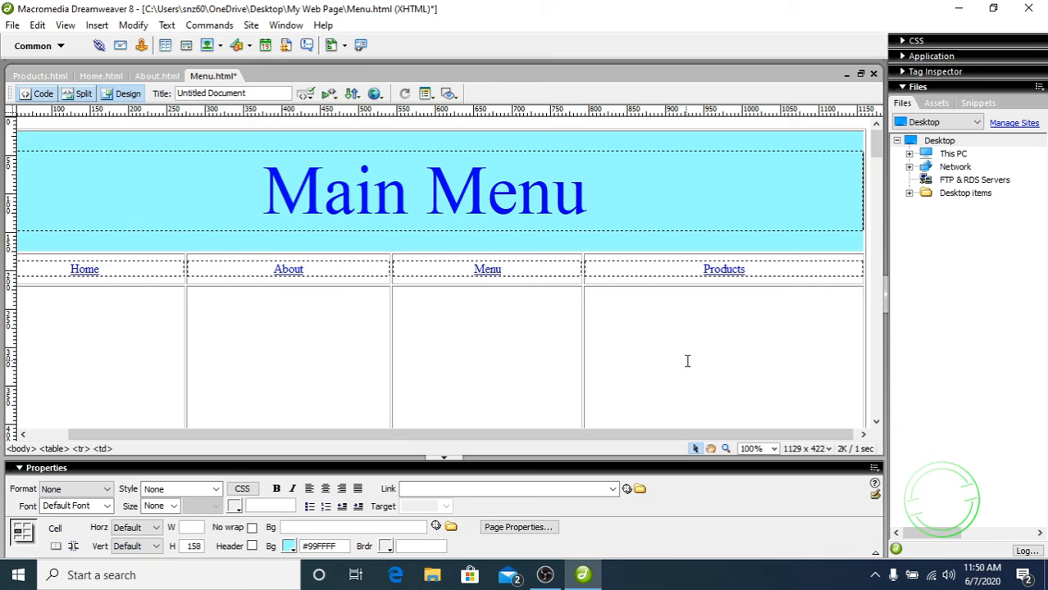
pyautogui.click(12, 26)
pyautogui.click(35, 149)
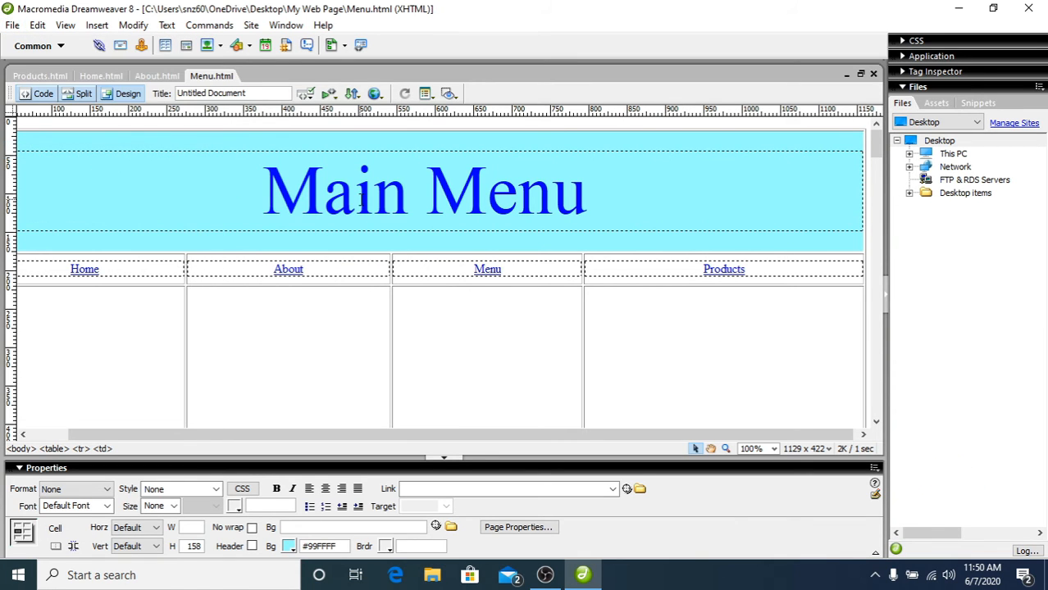
# Bring up Products.html for editing, and switch to Google Chrome to open Google Images
pyautogui.click(37, 76)
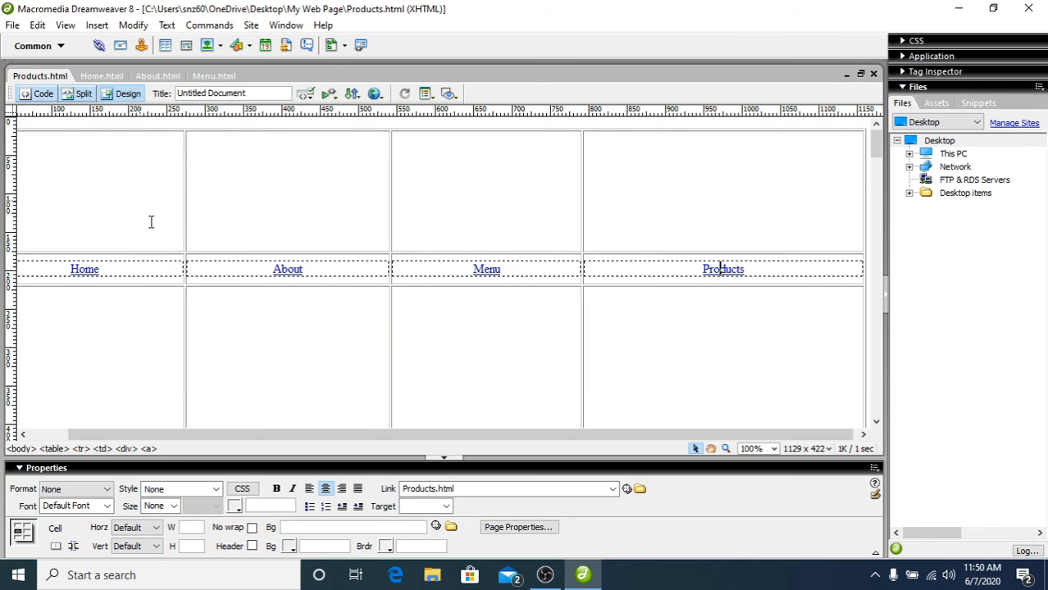
pyautogui.moveTo(286, 432); pyautogui.dragTo(247, 434)
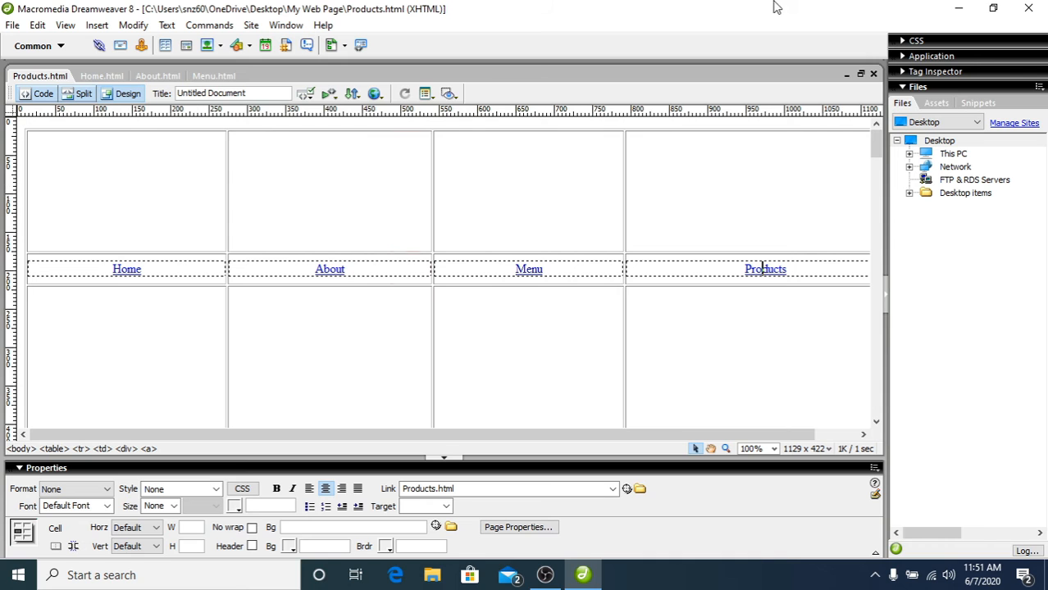
pyautogui.click(961, 8)
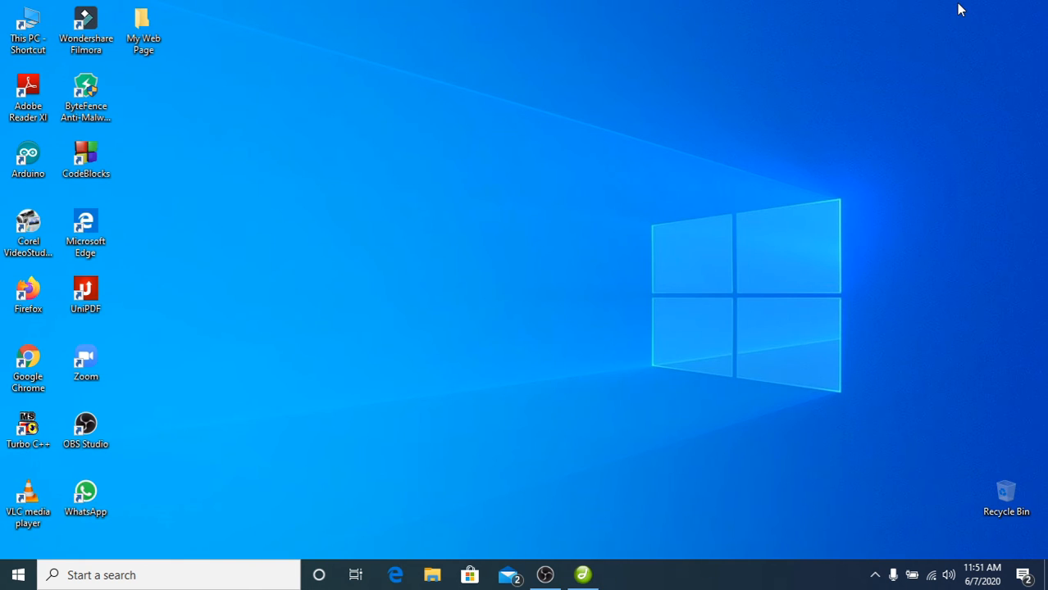
pyautogui.doubleClick(28, 375)
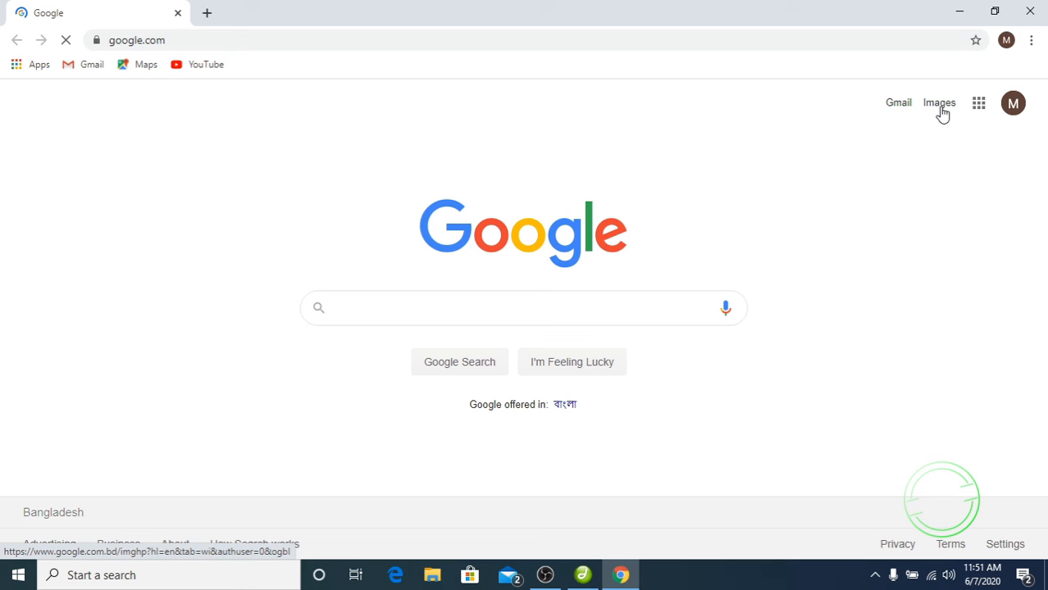
# Search Google Images for "Science Projects .gif image"
pyautogui.click(536, 304)
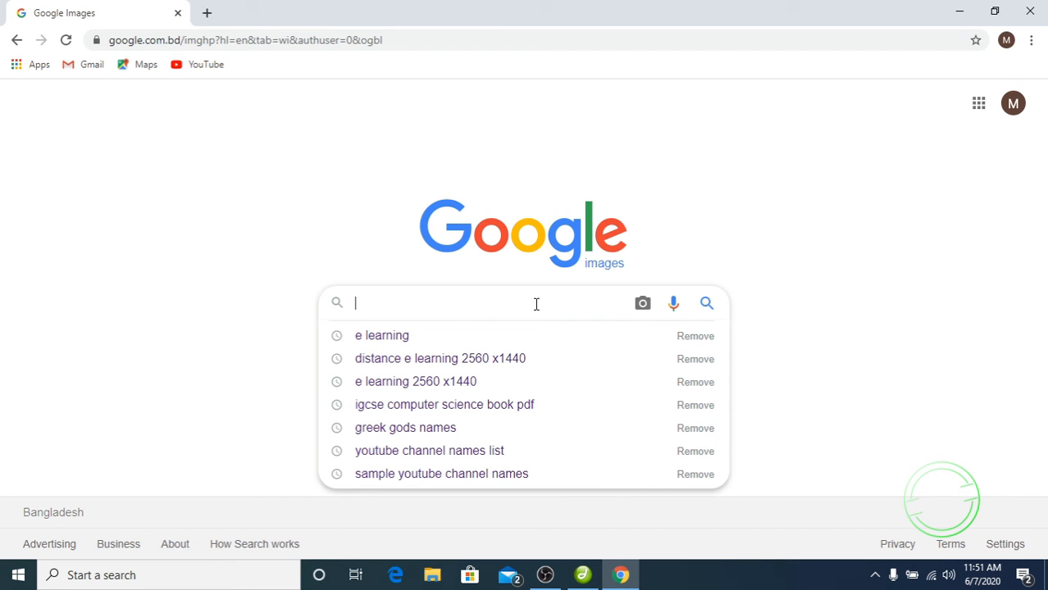
pyautogui.write('s')
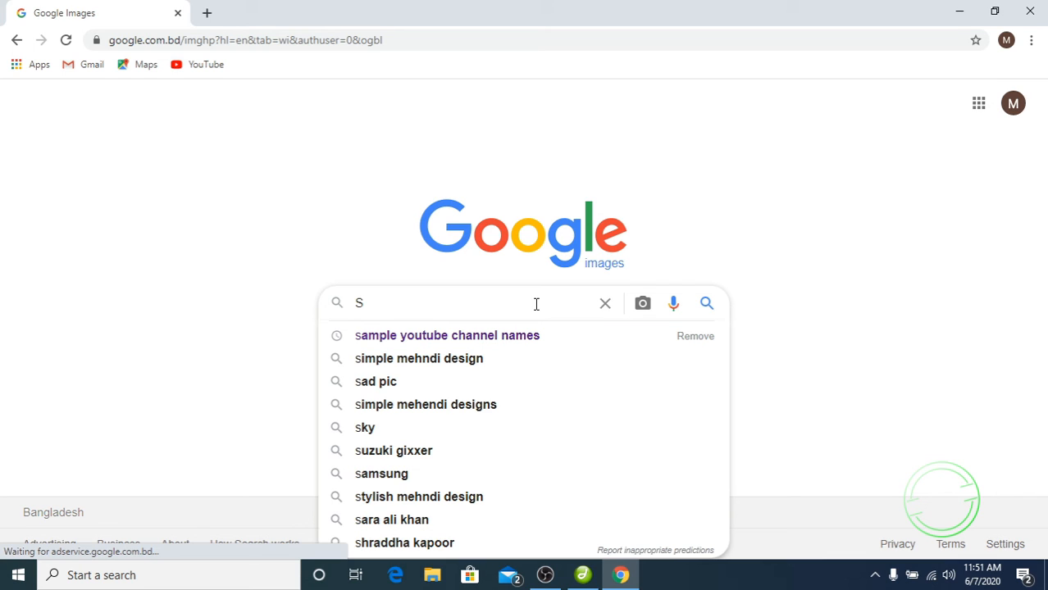
pyautogui.write('cience ')
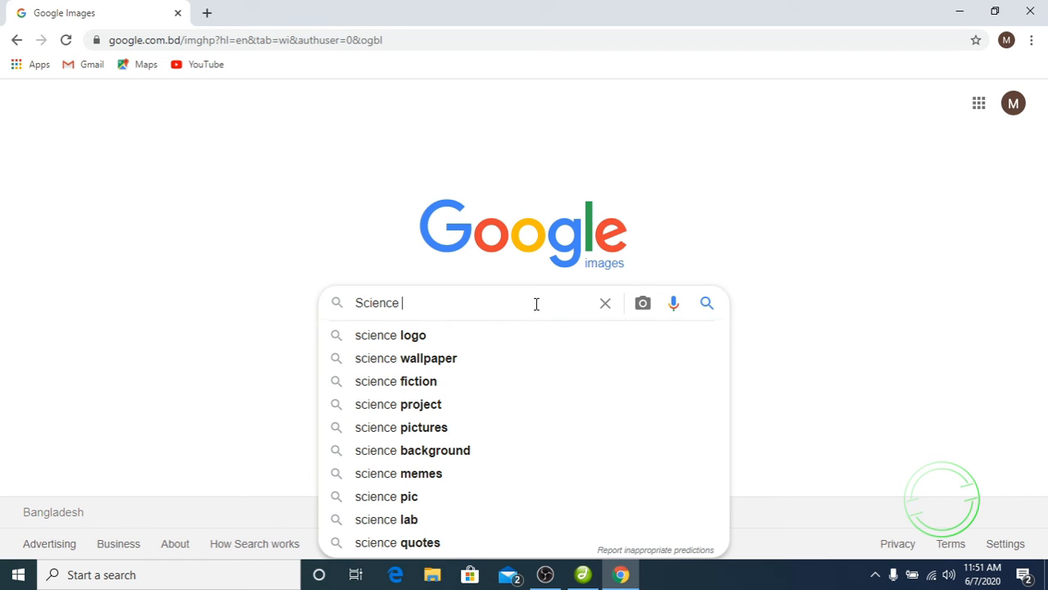
pyautogui.write('Projects')
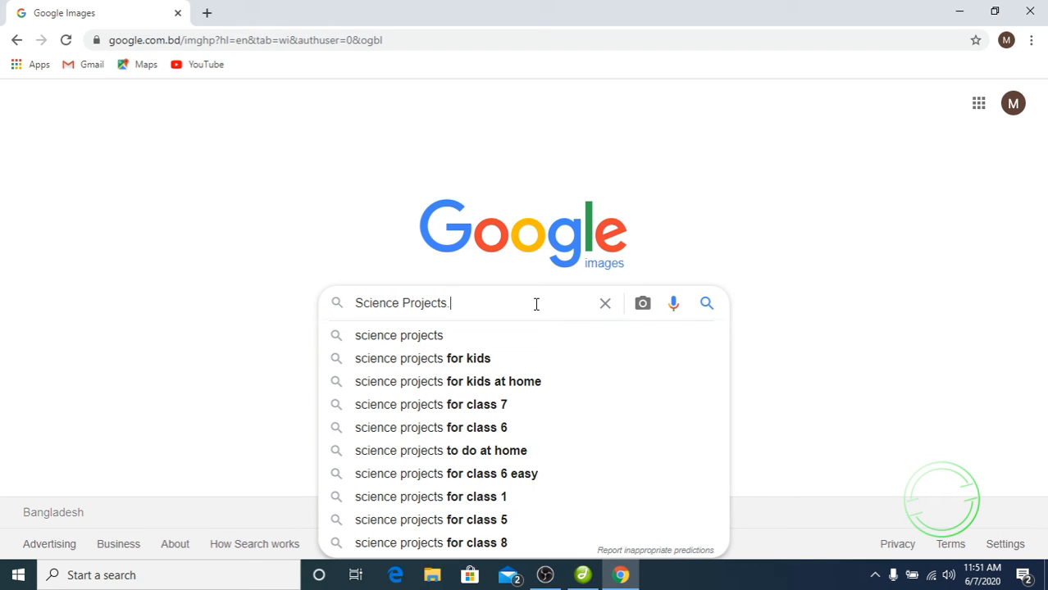
pyautogui.write(' if')
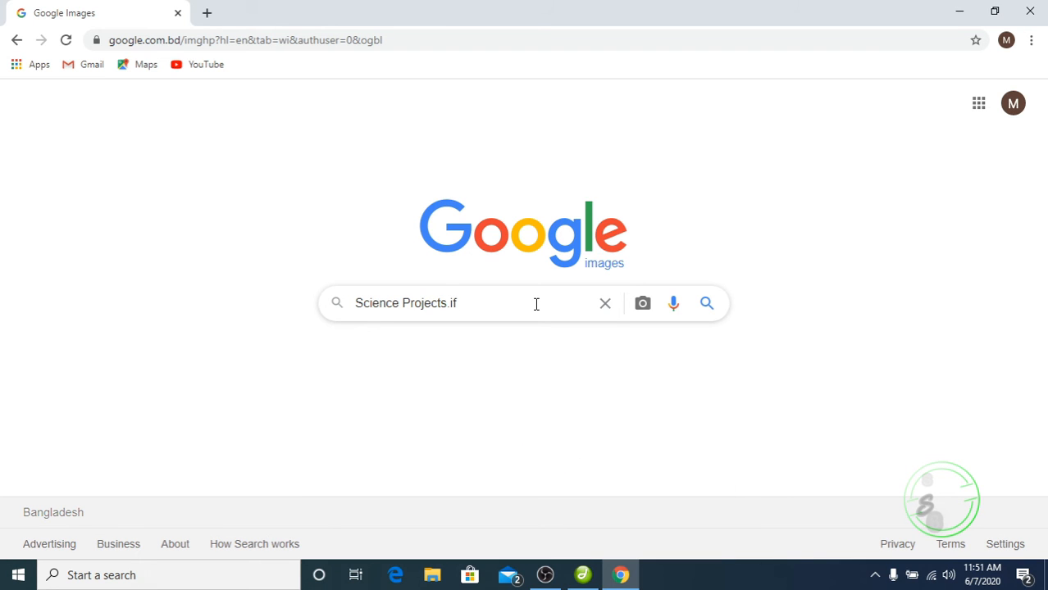
pyautogui.press('BackSpace')
pyautogui.press('BackSpace')
pyautogui.press('BackSpace')
pyautogui.press('BackSpace')
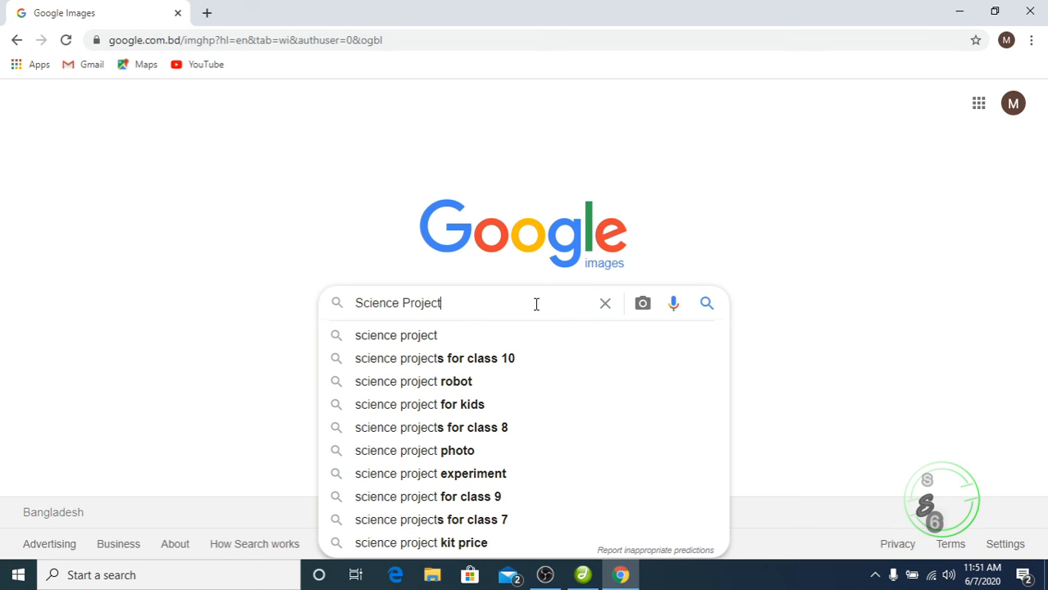
pyautogui.write('s ')
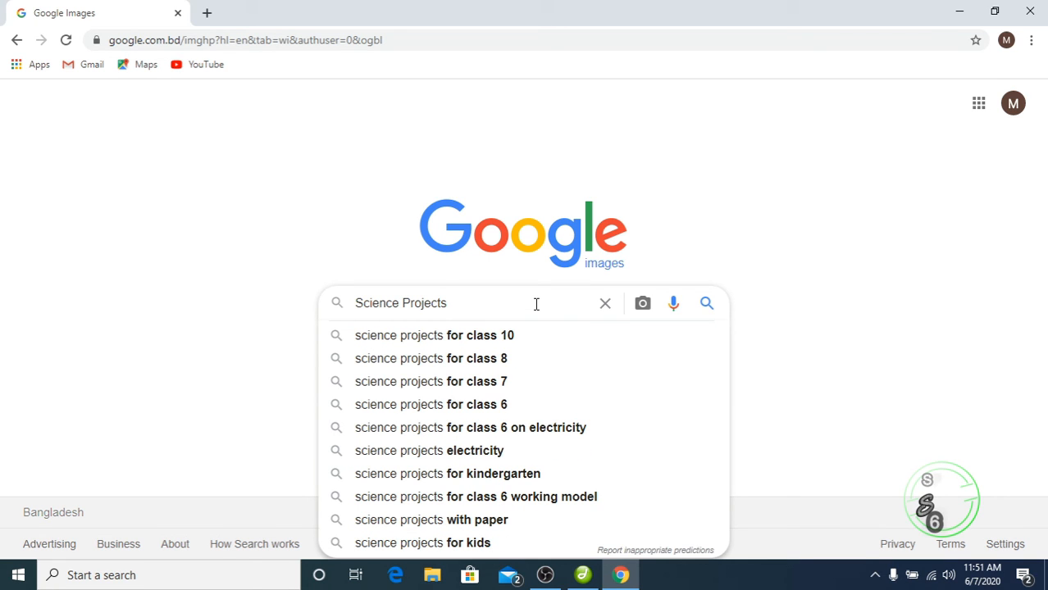
pyautogui.write('>gif')
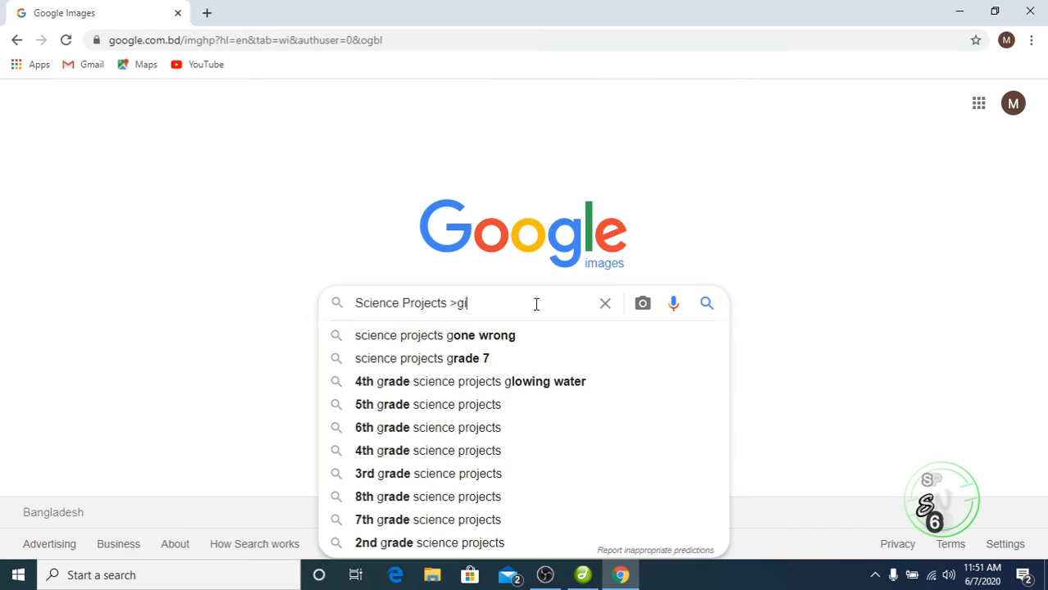
pyautogui.press('BackSpace')
pyautogui.press('BackSpace')
pyautogui.press('BackSpace')
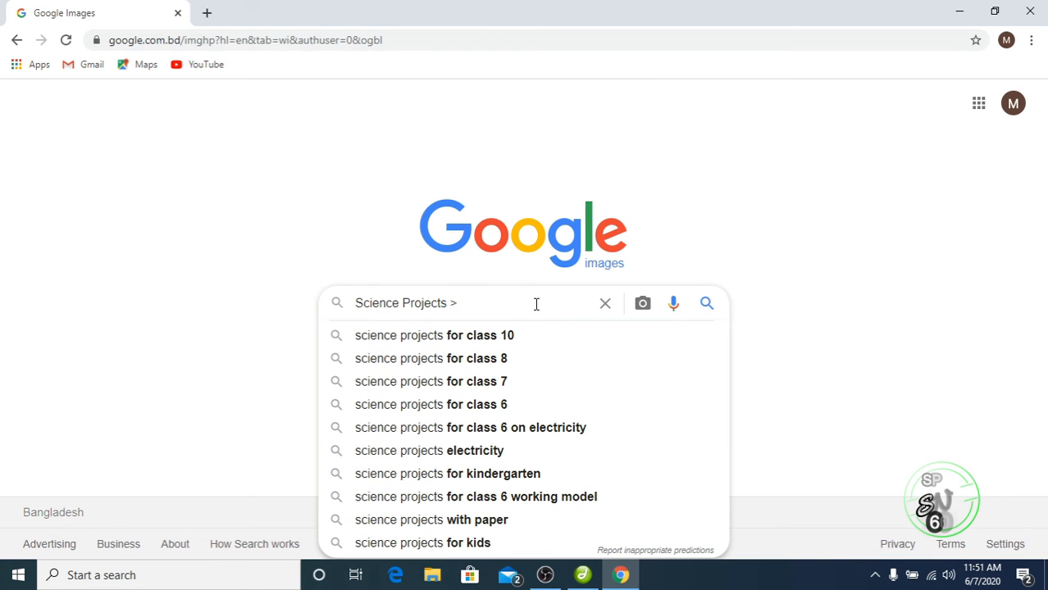
pyautogui.write('.gif')
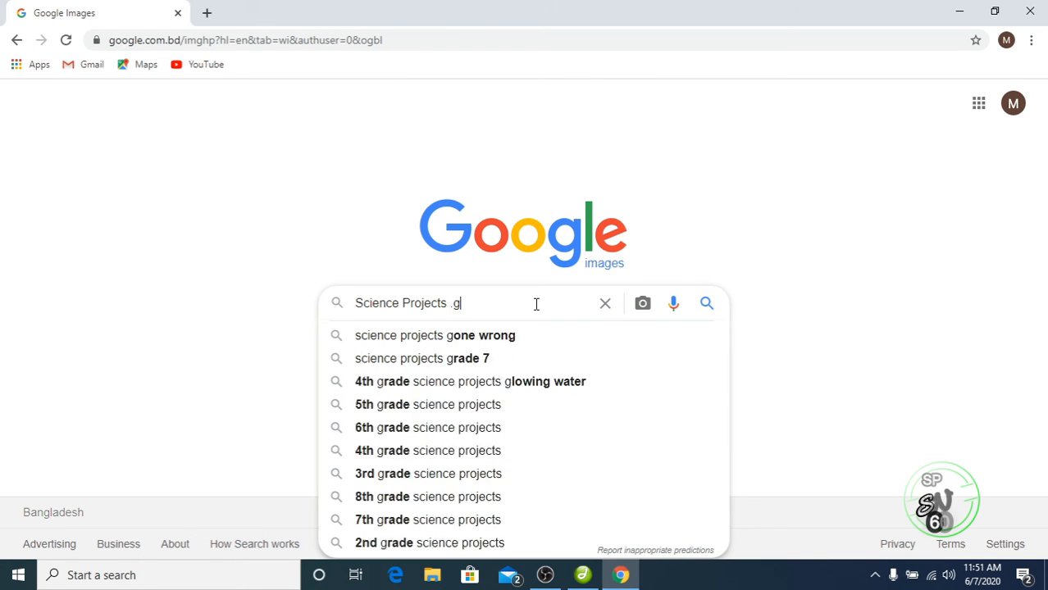
pyautogui.write(' image')
pyautogui.press('Return')
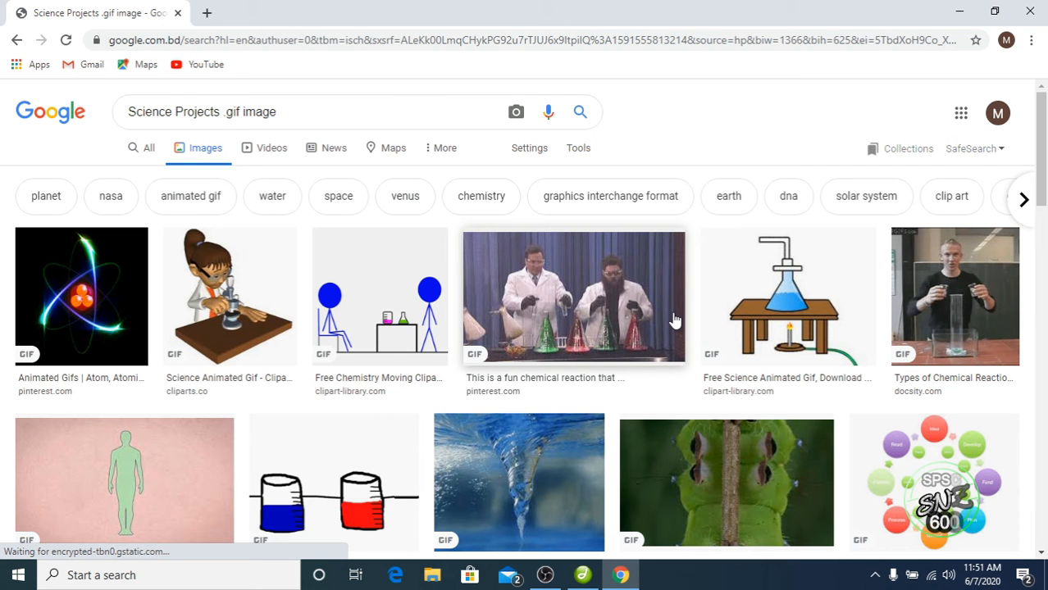
# Find the cartoon "Science" flask GIF in the results and save it as science-guy-1.gif in the desktop folder My Web Page
pyautogui.scroll(-5, 674, 320)
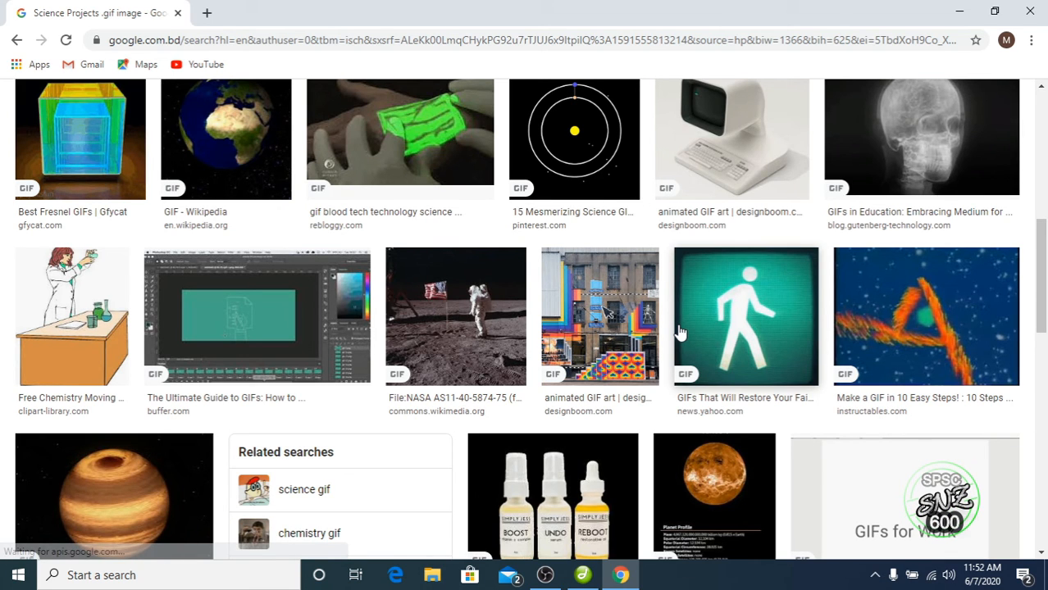
pyautogui.scroll(-5, 679, 330)
pyautogui.click(357, 244)
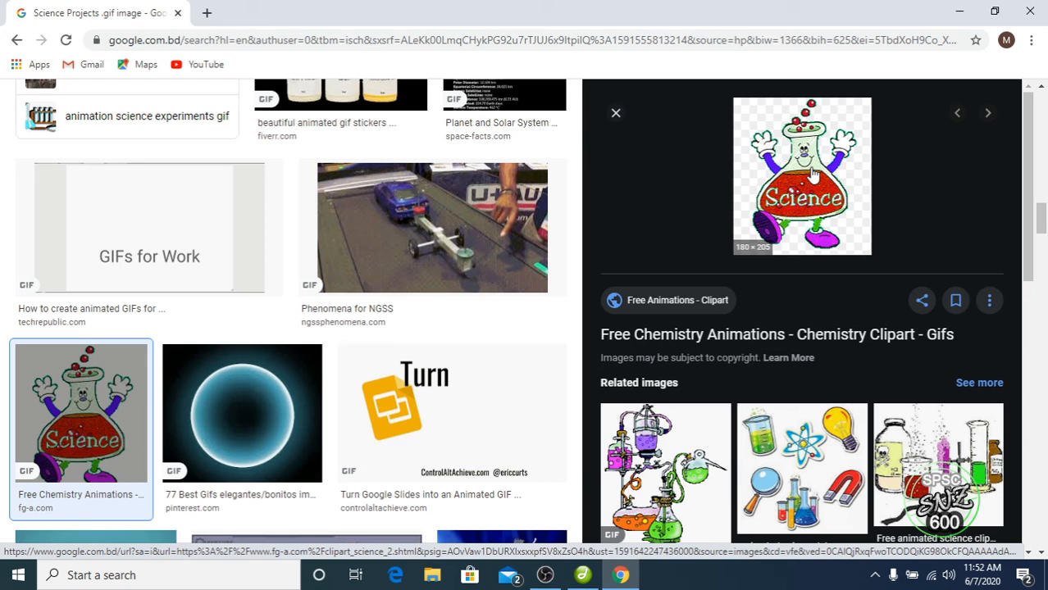
pyautogui.rightClick(809, 170)
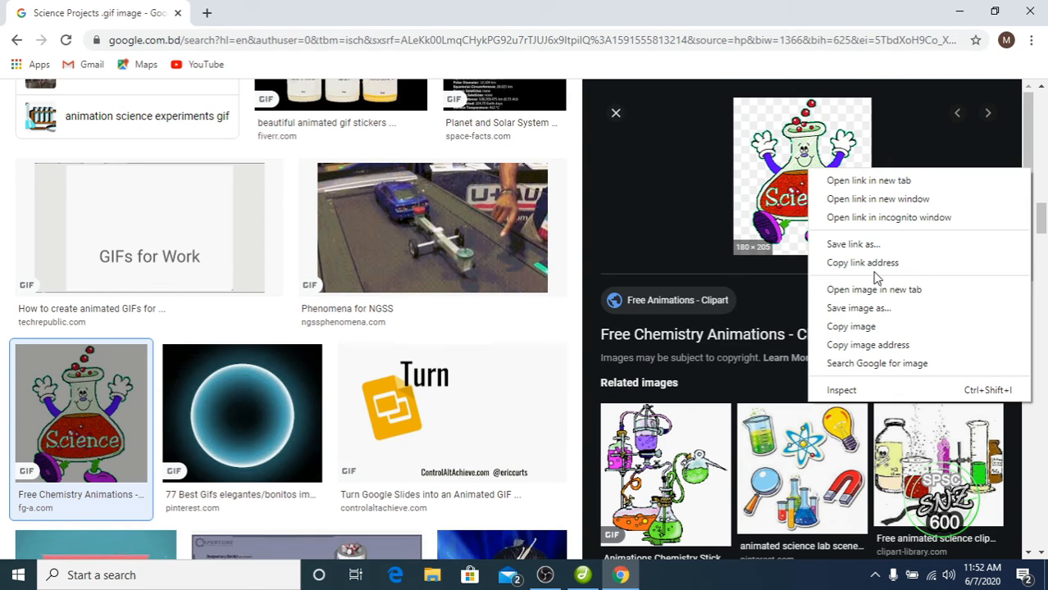
pyautogui.click(872, 328)
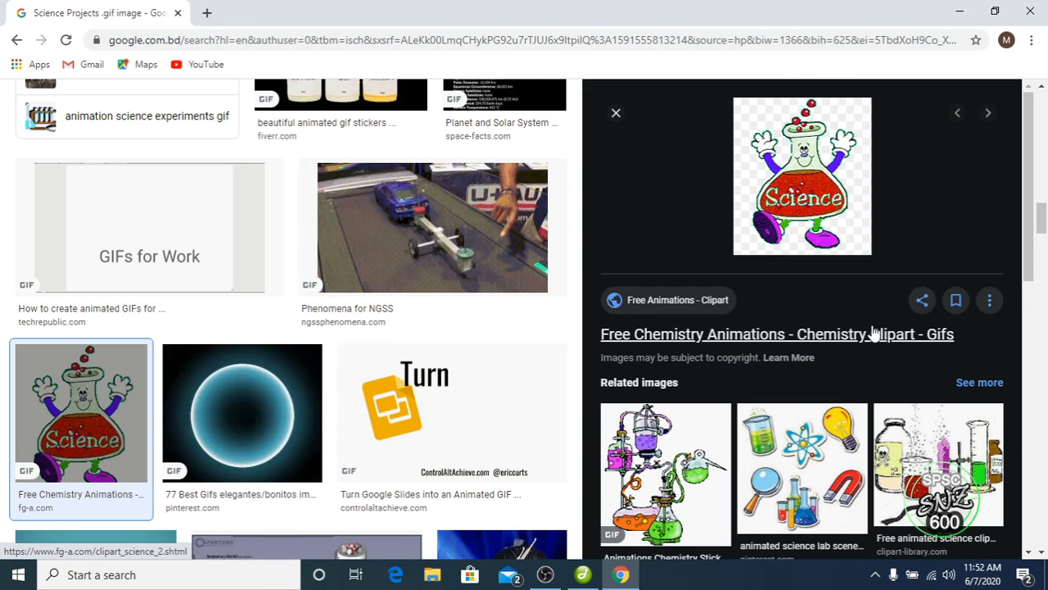
pyautogui.rightClick(807, 216)
pyautogui.click(873, 355)
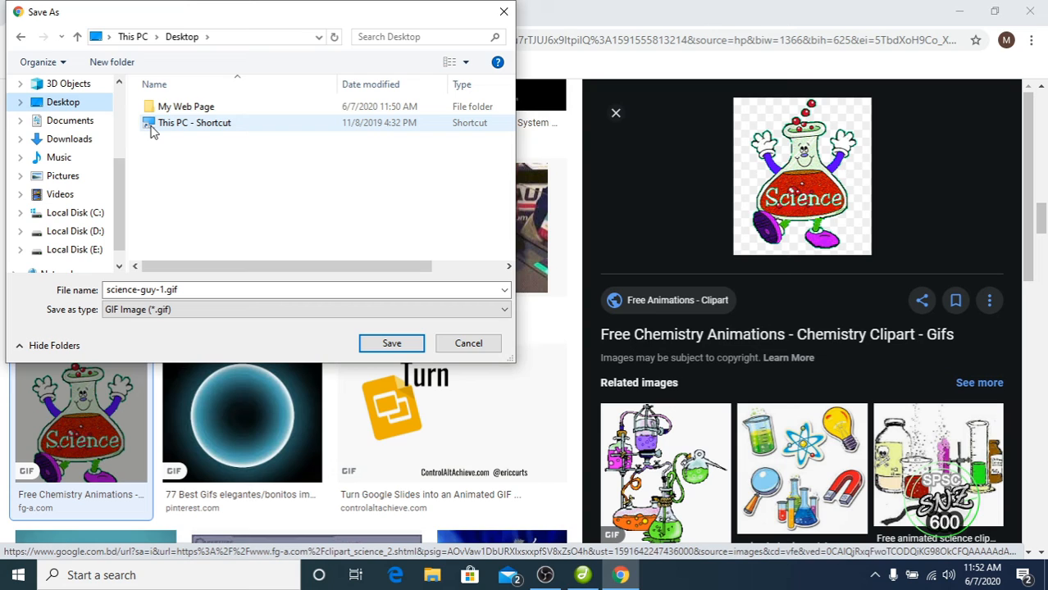
pyautogui.doubleClick(176, 106)
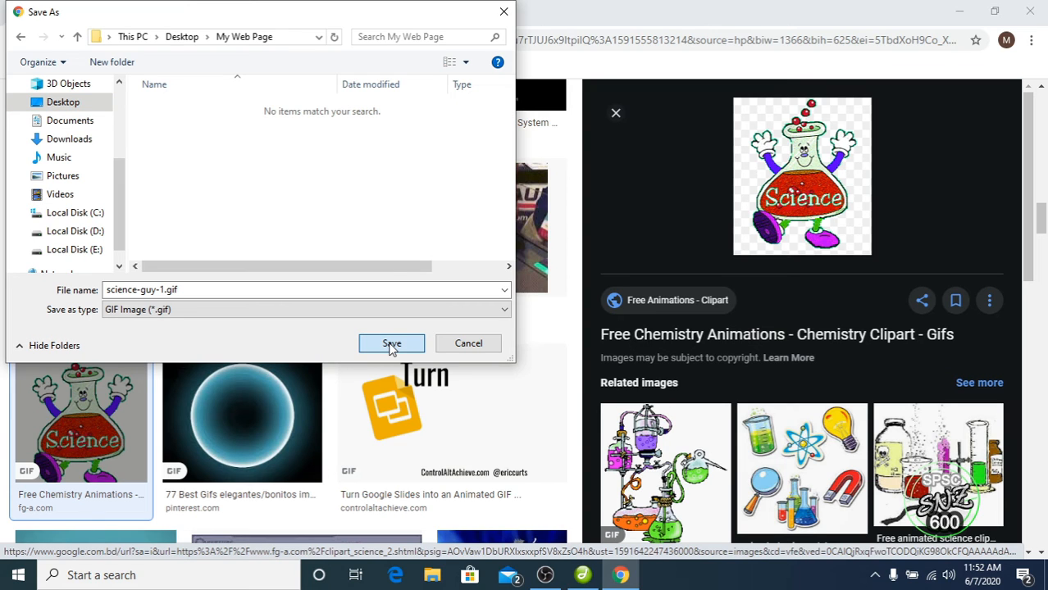
pyautogui.click(390, 348)
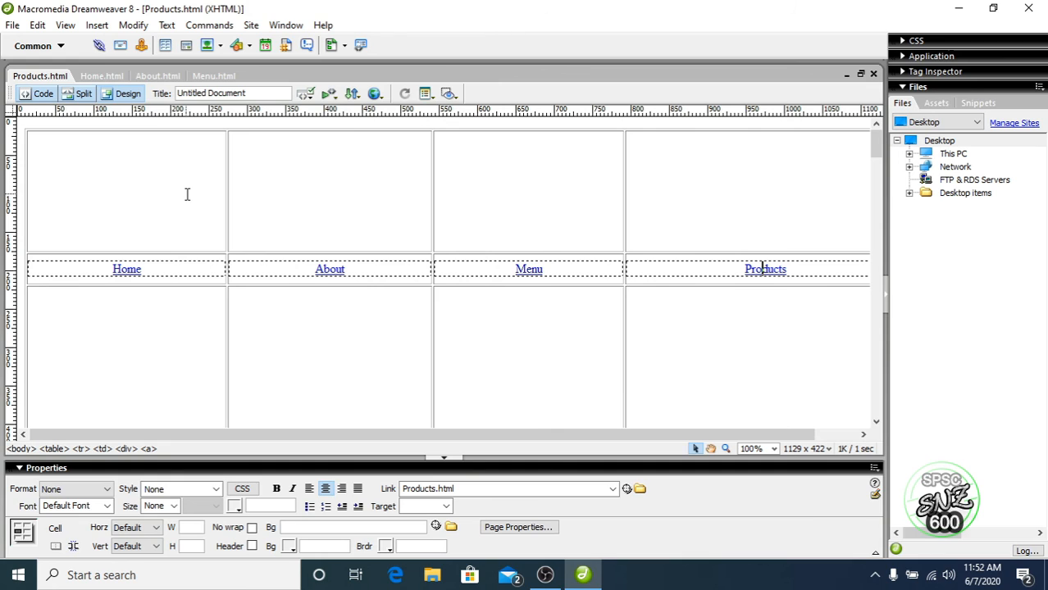
# Back in Dreamweaver, insert science-guy-1.gif from My Web Page into the first header cell of Products.html, leaving the alternate text empty
pyautogui.click(187, 194)
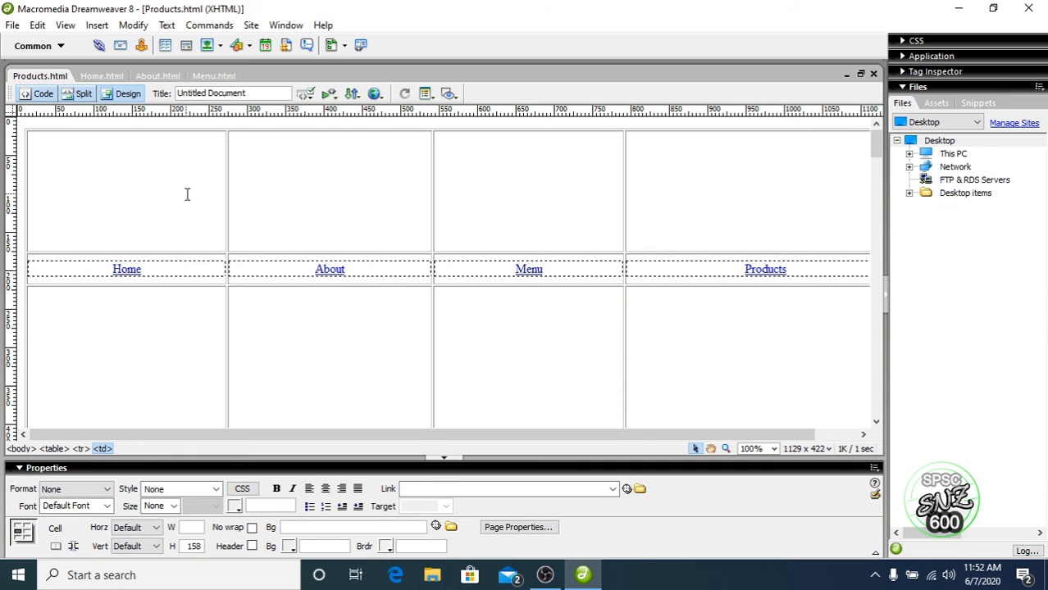
pyautogui.click(97, 25)
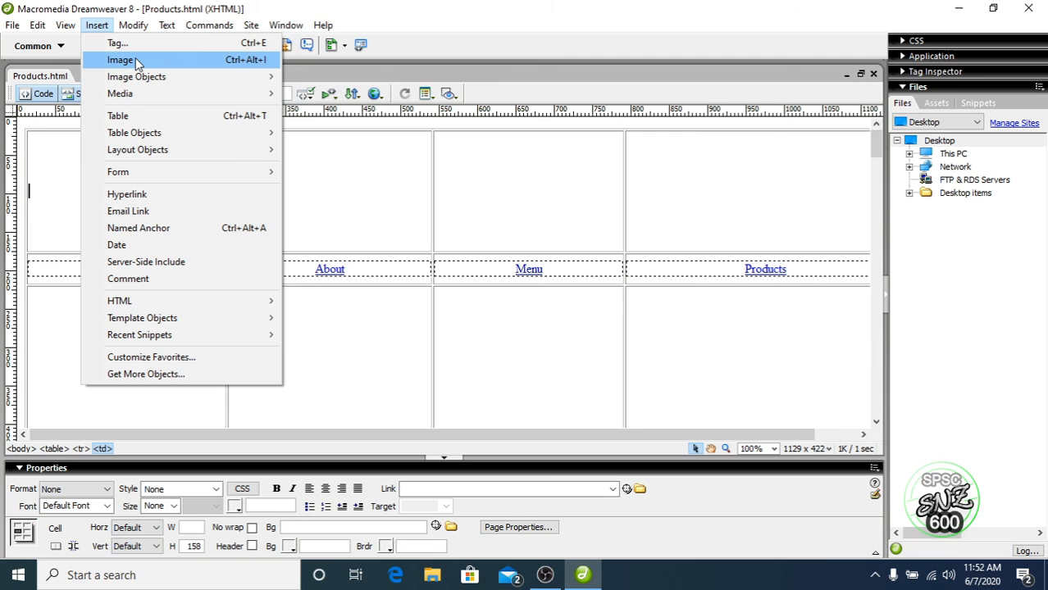
pyautogui.click(121, 60)
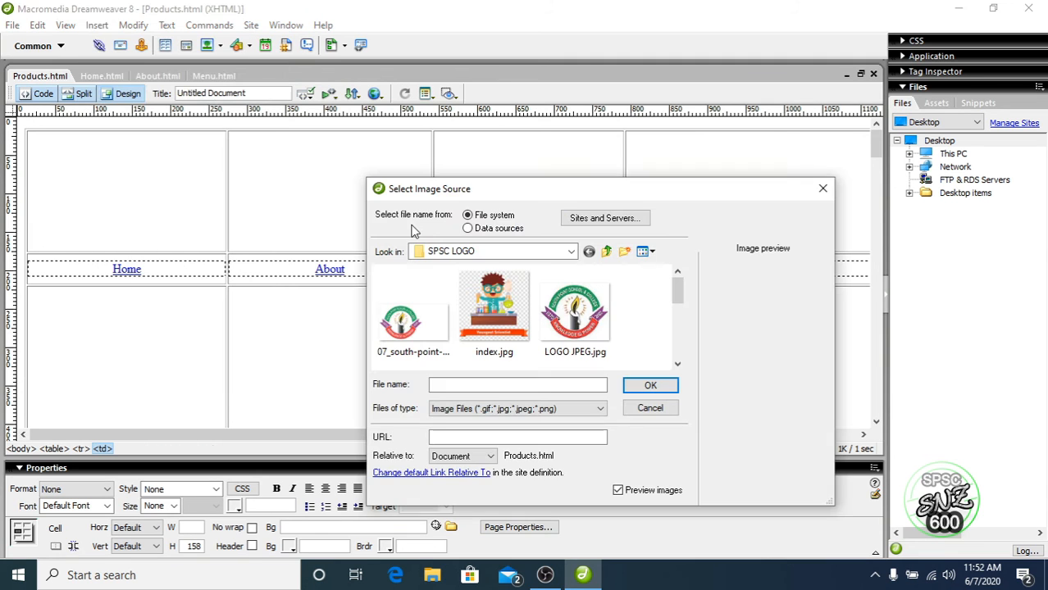
pyautogui.click(542, 254)
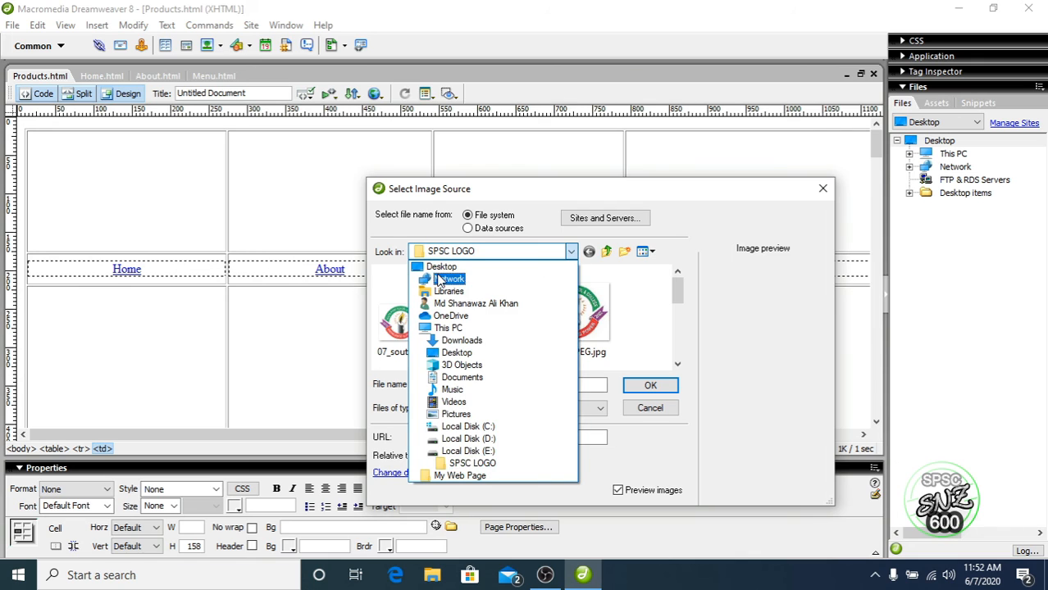
pyautogui.click(441, 266)
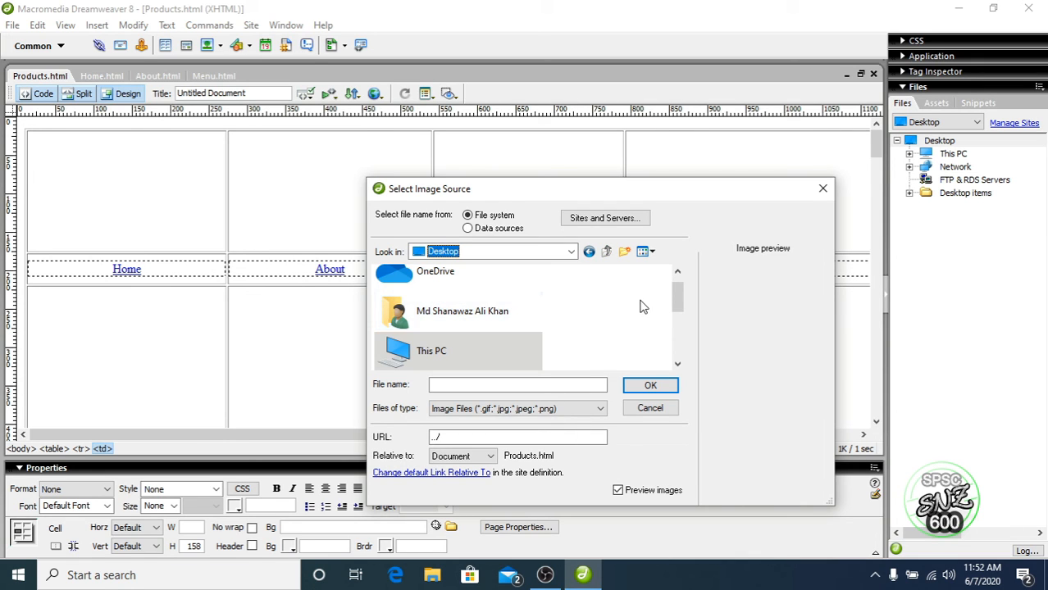
pyautogui.scroll(-3, 668, 312)
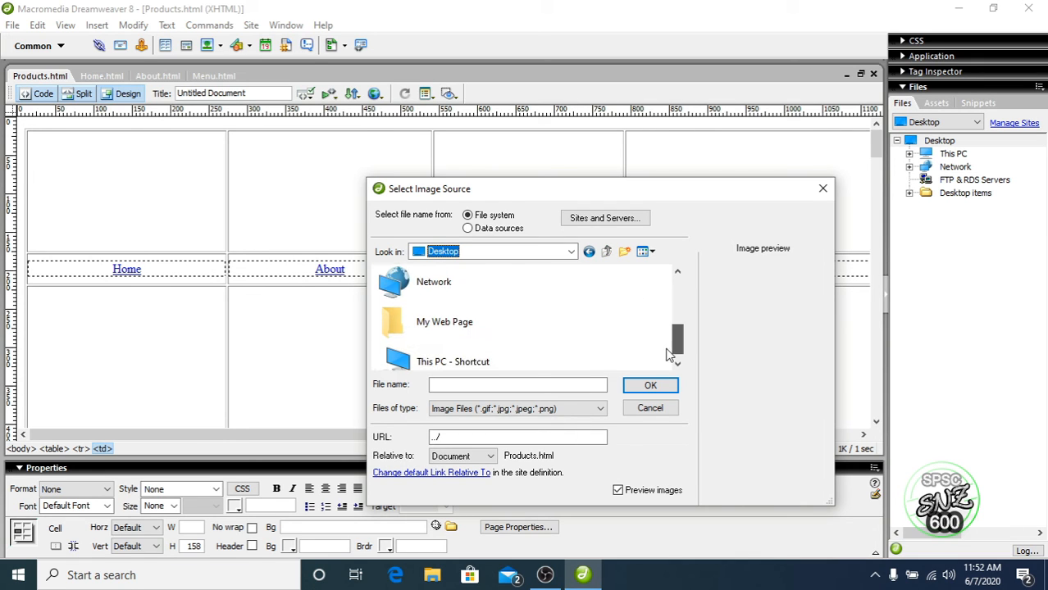
pyautogui.doubleClick(466, 314)
pyautogui.click(574, 310)
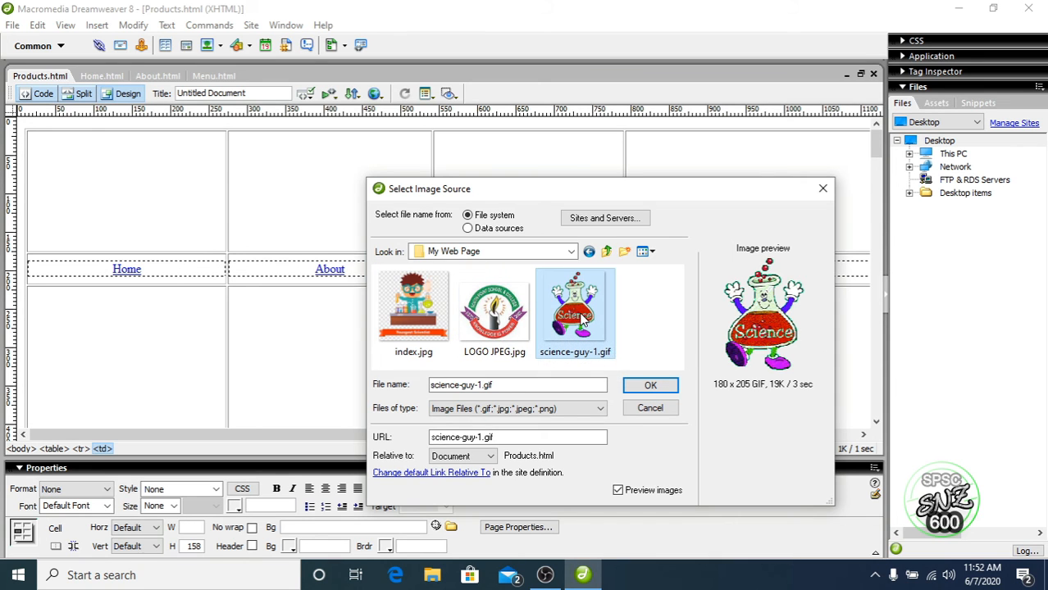
pyautogui.click(650, 386)
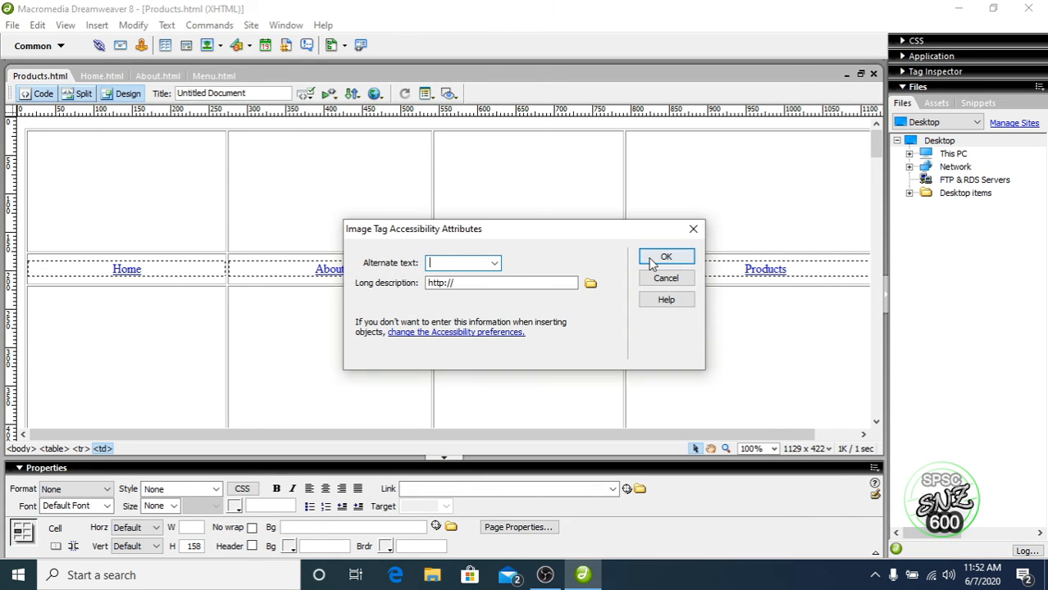
pyautogui.click(644, 259)
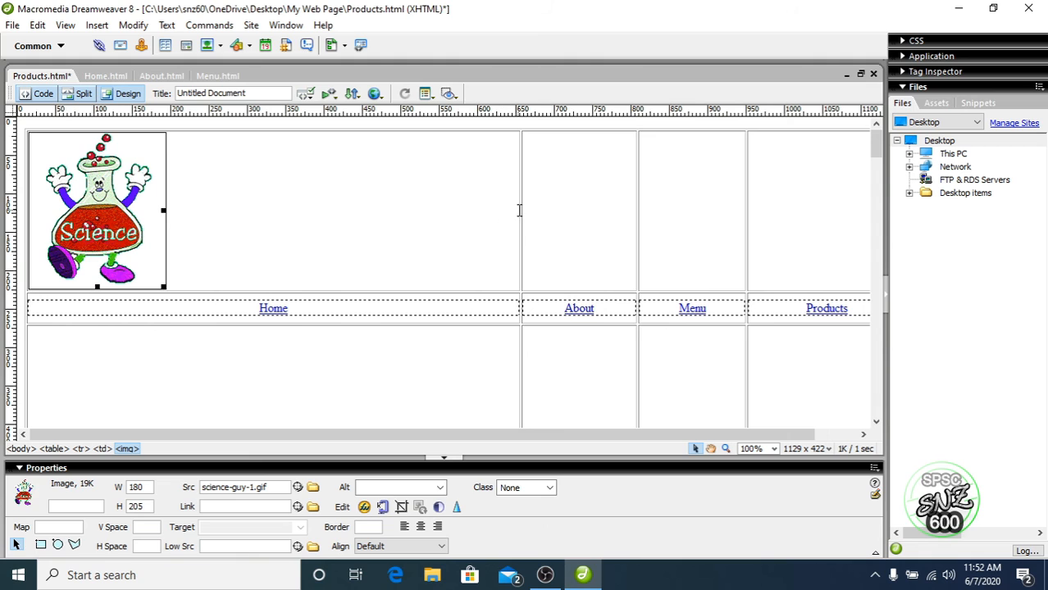
# Narrow the Home column to fit the flask image, rebalance the About, Menu and Products columns, and reduce the table width to about 1126 pixels
pyautogui.moveTo(521, 209); pyautogui.dragTo(195, 222)
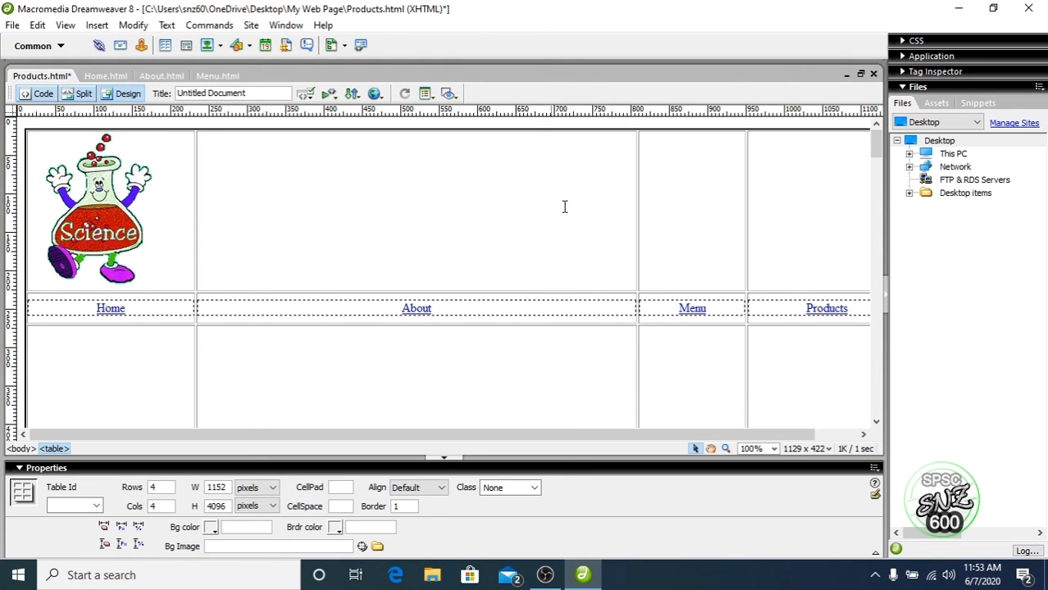
pyautogui.moveTo(636, 198); pyautogui.dragTo(455, 217)
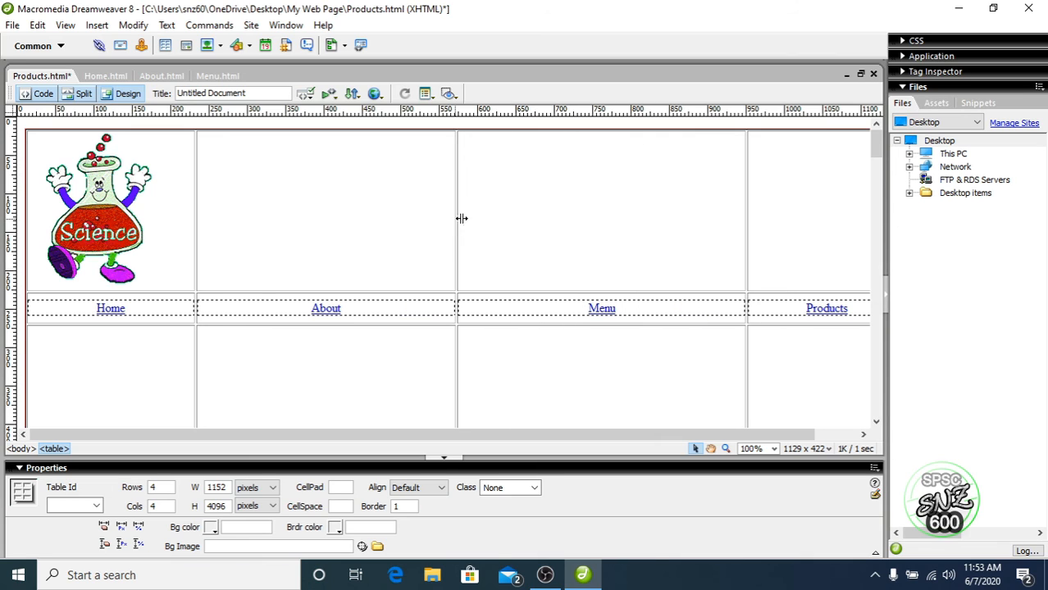
pyautogui.moveTo(745, 206); pyautogui.dragTo(664, 213)
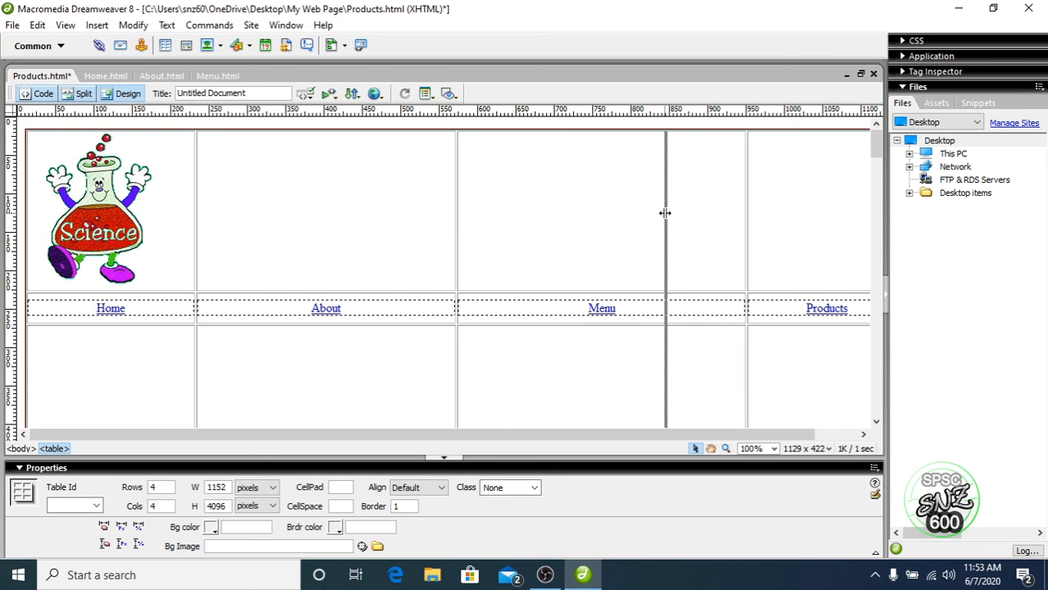
pyautogui.moveTo(684, 434); pyautogui.dragTo(830, 274)
pyautogui.moveTo(858, 229); pyautogui.dragTo(840, 231)
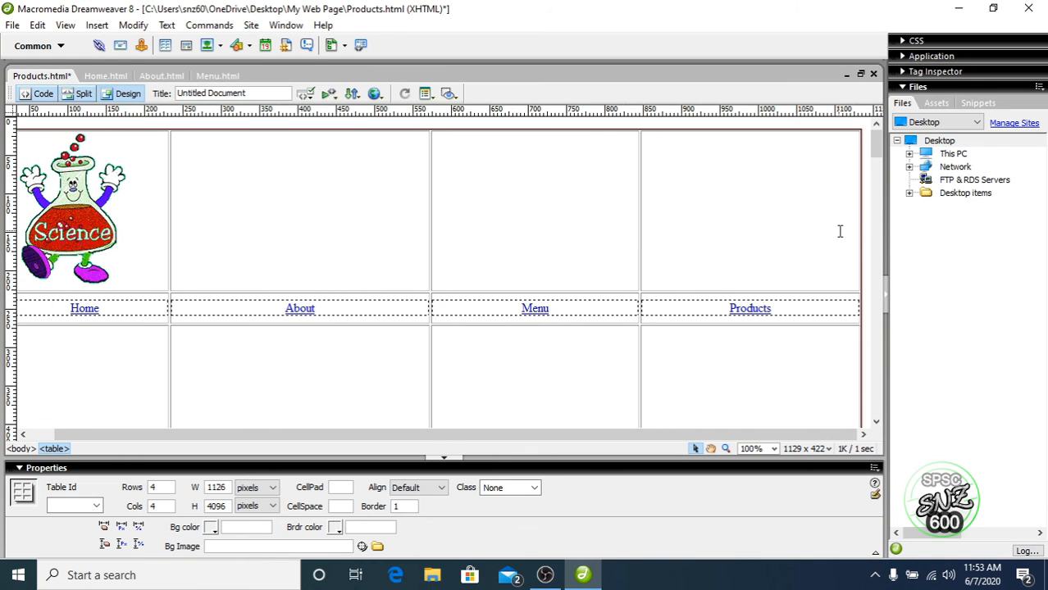
# Merge the three empty header cells beside the flask image and enter the heading "All Products" in the merged cell
pyautogui.click(738, 234)
pyautogui.rightClick(749, 234)
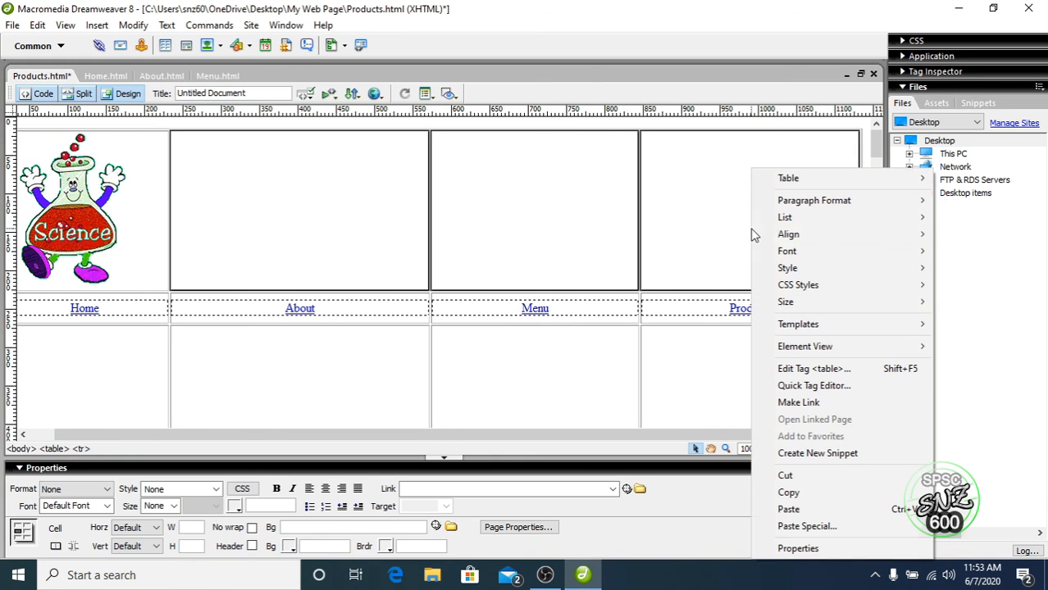
pyautogui.moveTo(807, 178)
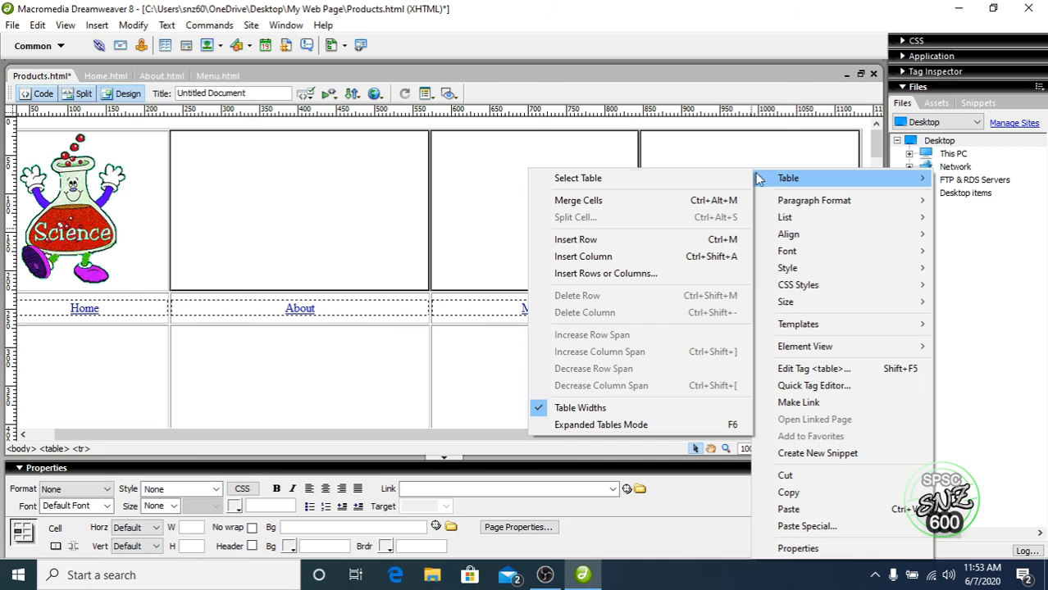
pyautogui.click(662, 202)
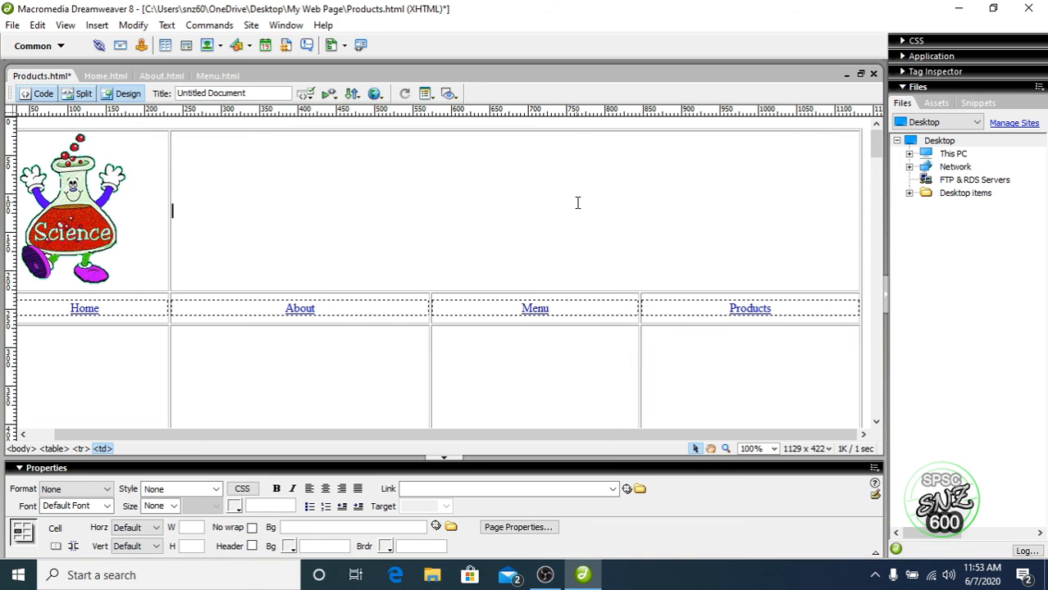
pyautogui.click(577, 205)
pyautogui.write('All Products')
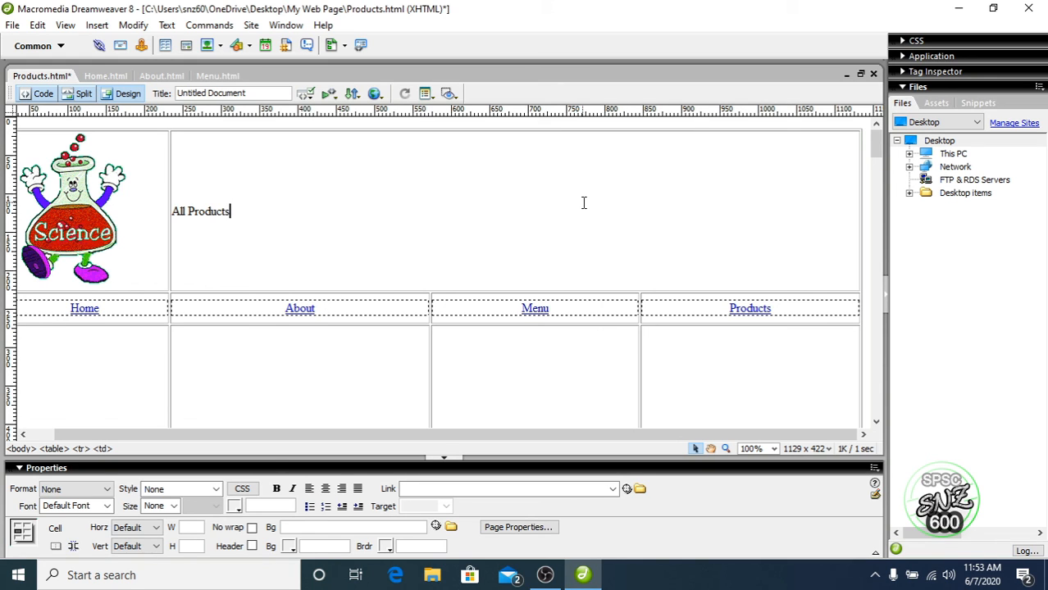
# Set the "All Products" heading's text size to 90 pixels and its color to green #00FF00
pyautogui.tripleClick(175, 216)
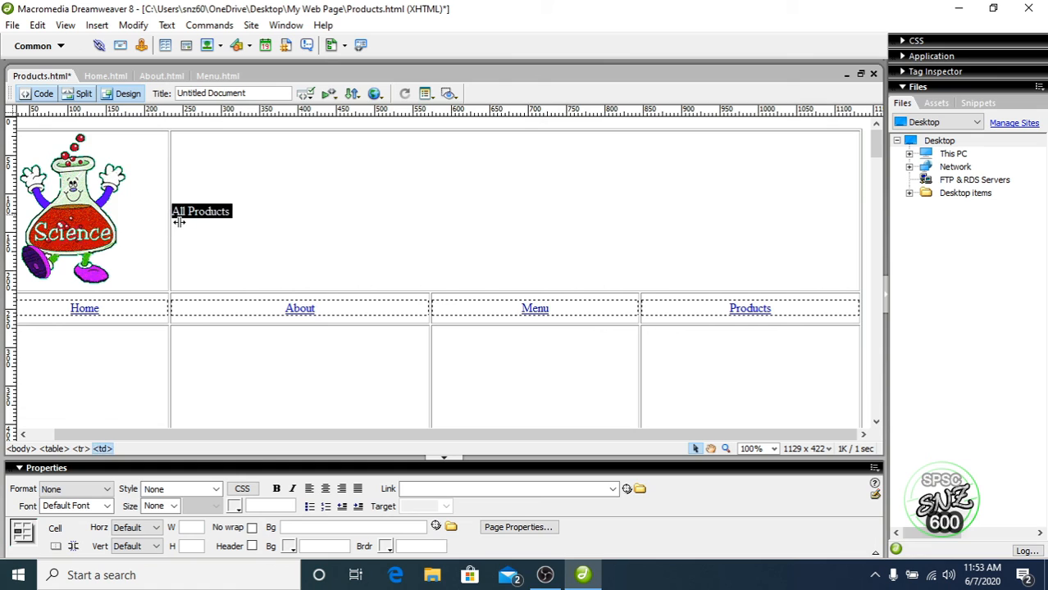
pyautogui.doubleClick(165, 506)
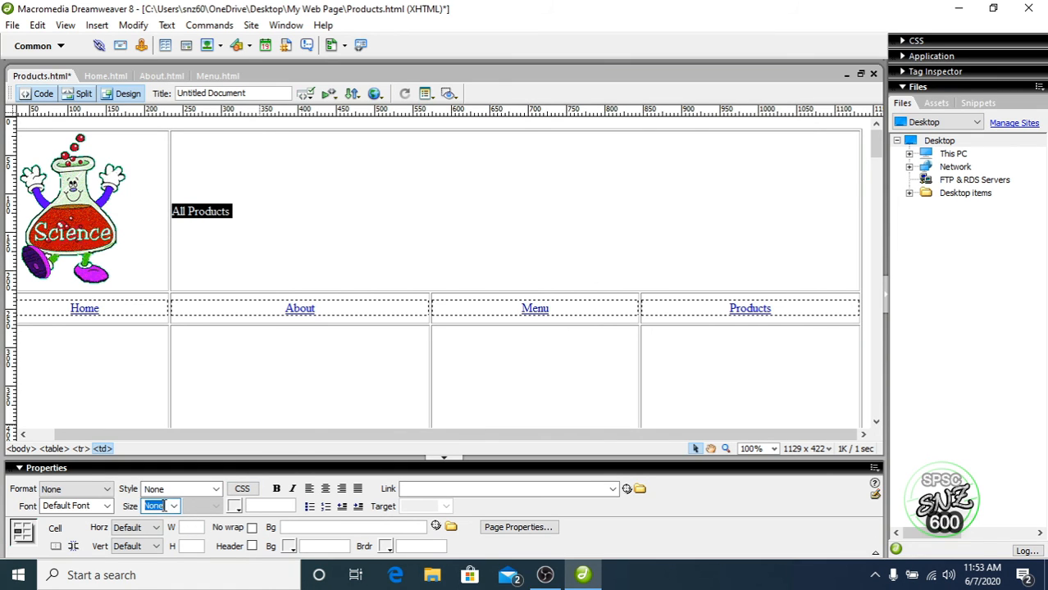
pyautogui.write('90')
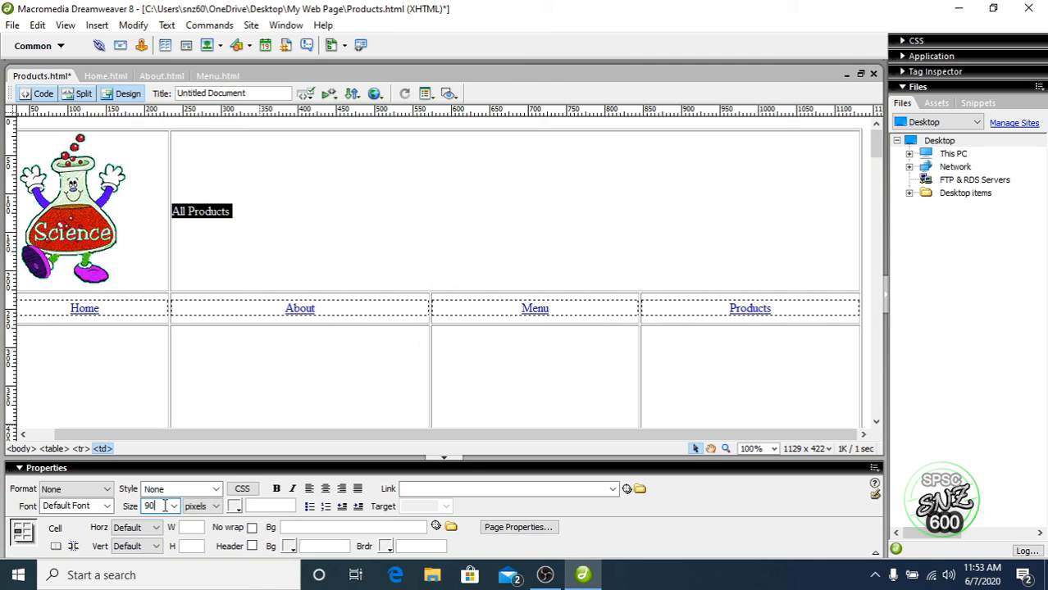
pyautogui.click(371, 237)
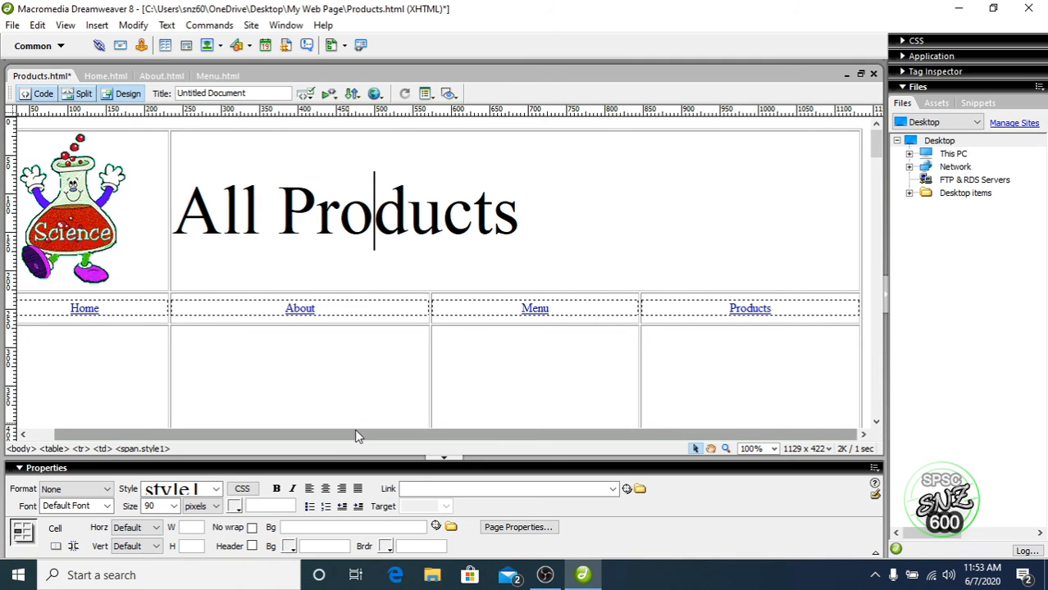
pyautogui.moveTo(582, 206); pyautogui.dragTo(170, 209)
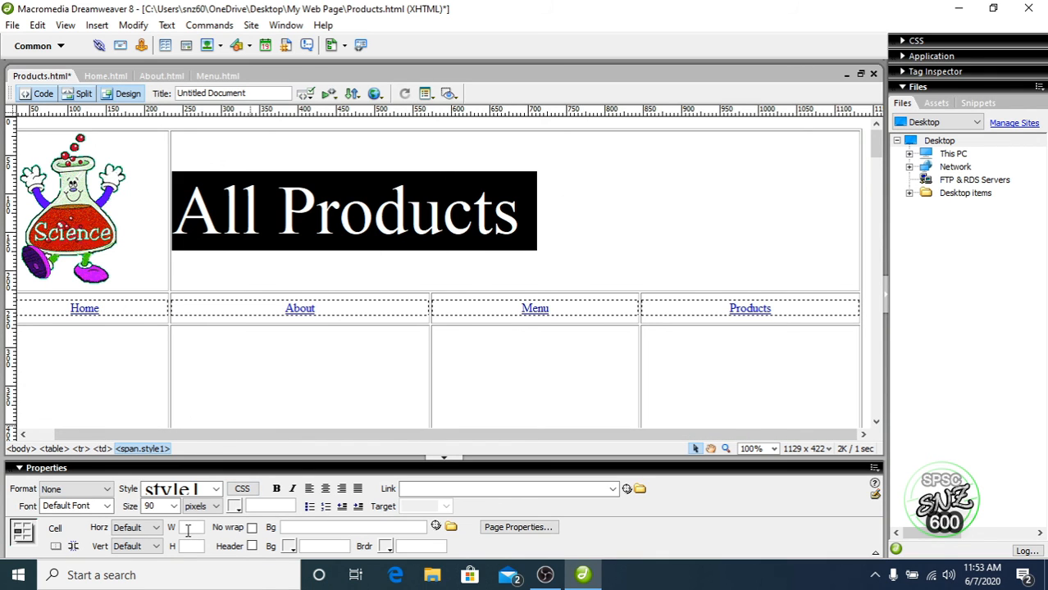
pyautogui.click(234, 507)
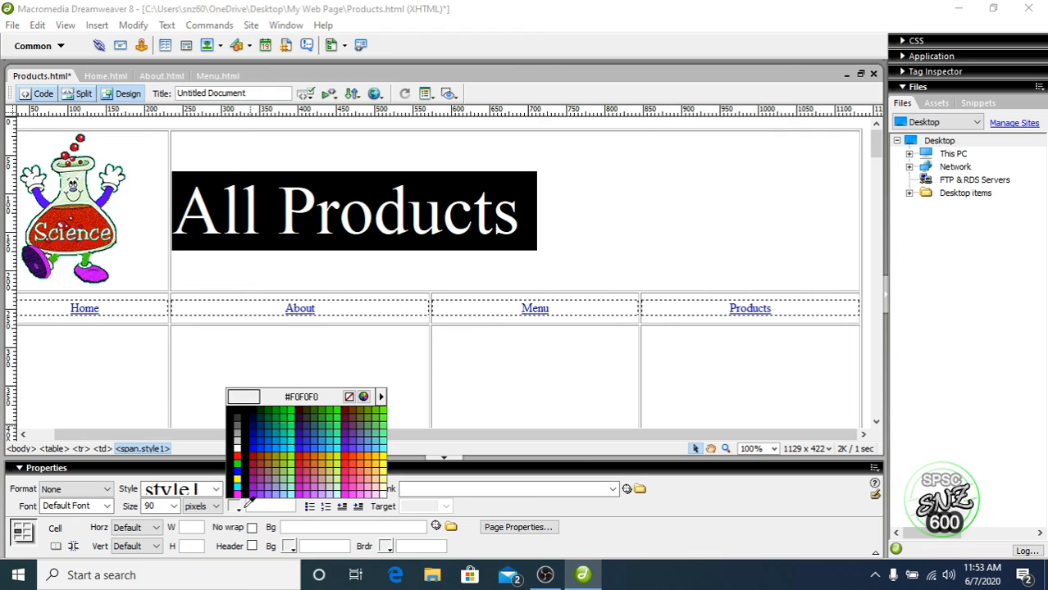
pyautogui.click(238, 465)
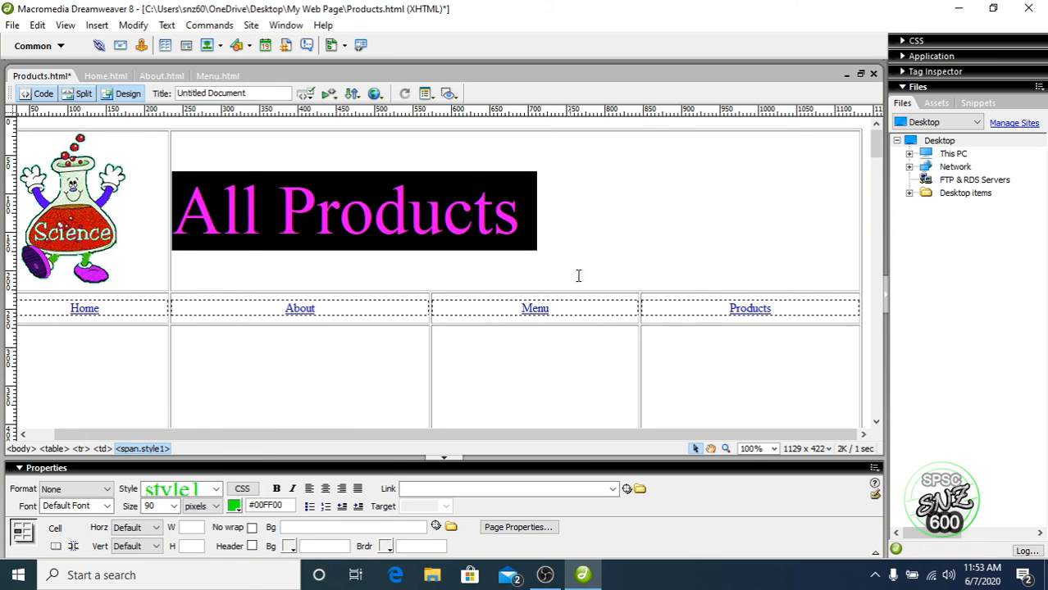
pyautogui.click(656, 242)
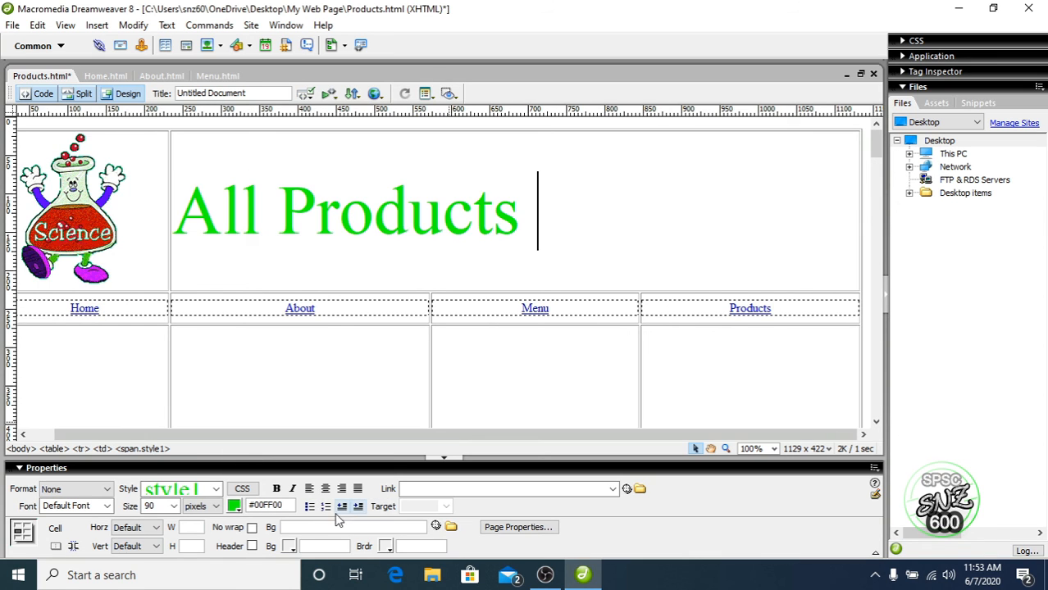
# Try yellow #FFFF00 and light green #CCFFCC as the background color of the "All Products" header cell
pyautogui.click(290, 547)
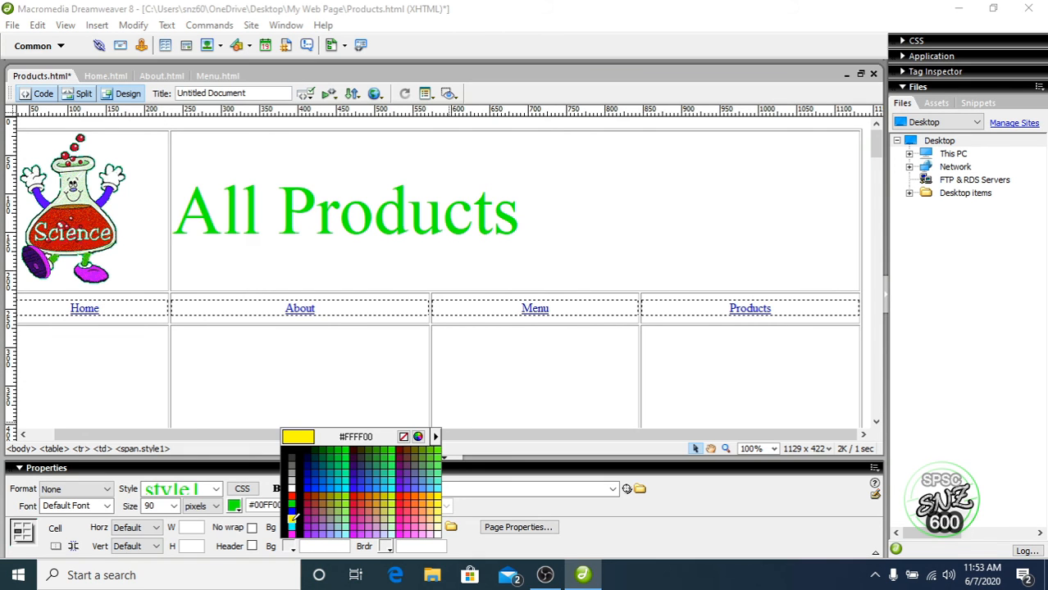
pyautogui.click(294, 518)
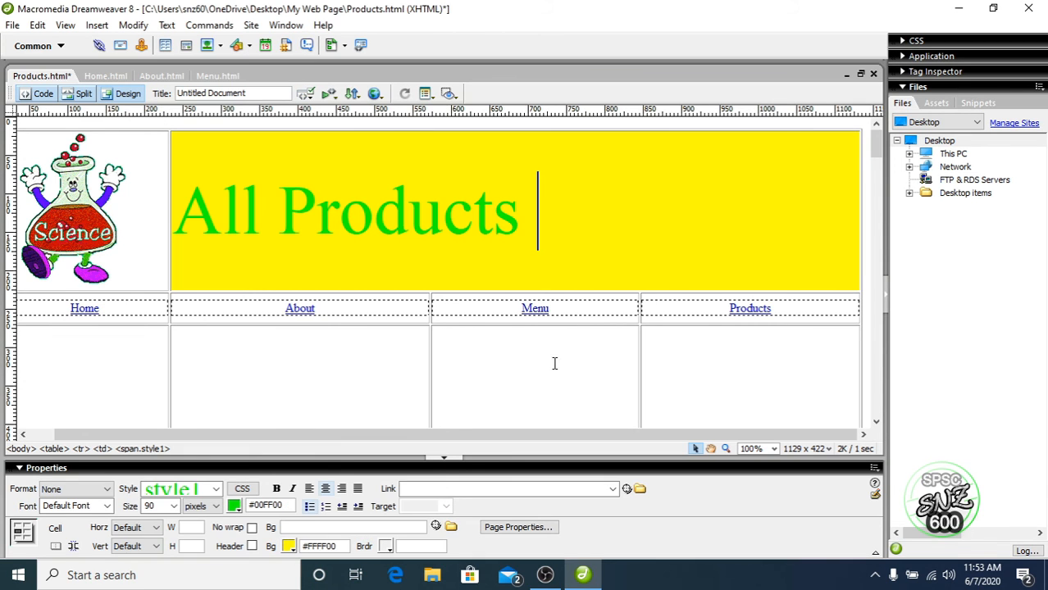
pyautogui.click(291, 547)
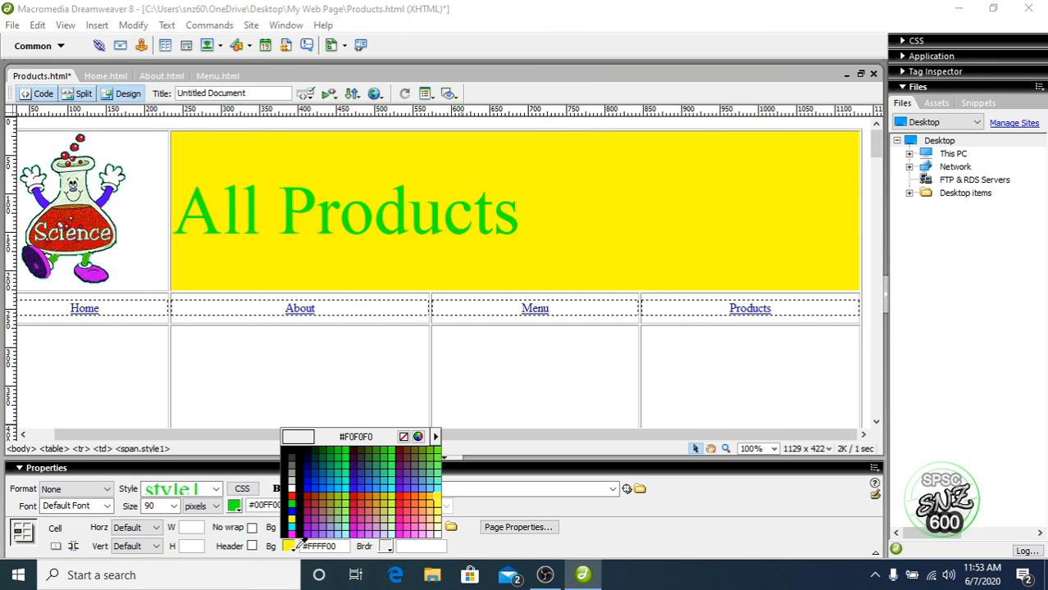
pyautogui.click(394, 526)
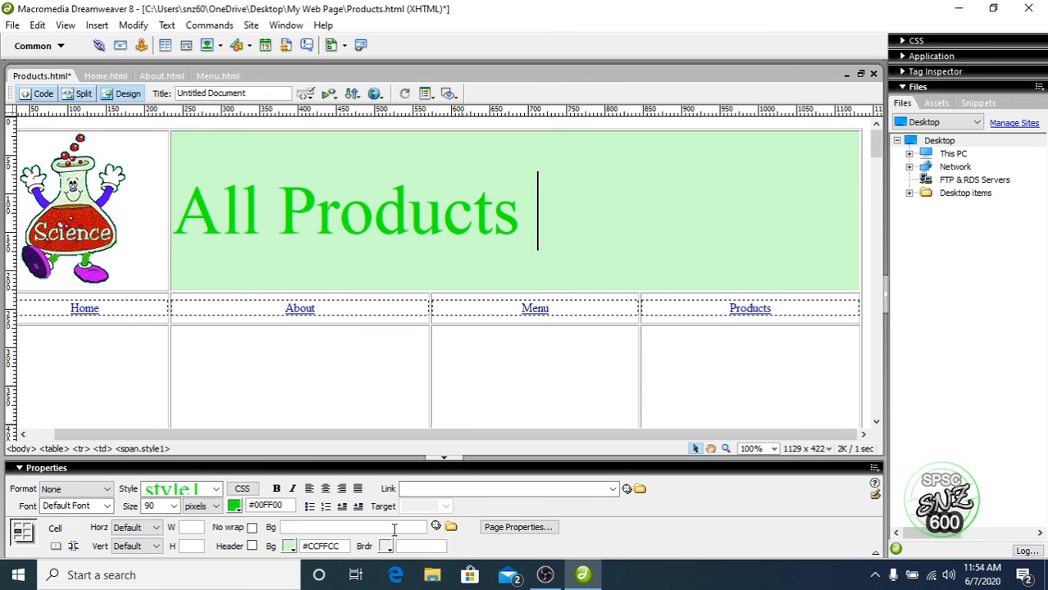
# Set the "All Products" header cell's background color to pale yellow #FFFFCC and save Products.html
pyautogui.click(292, 548)
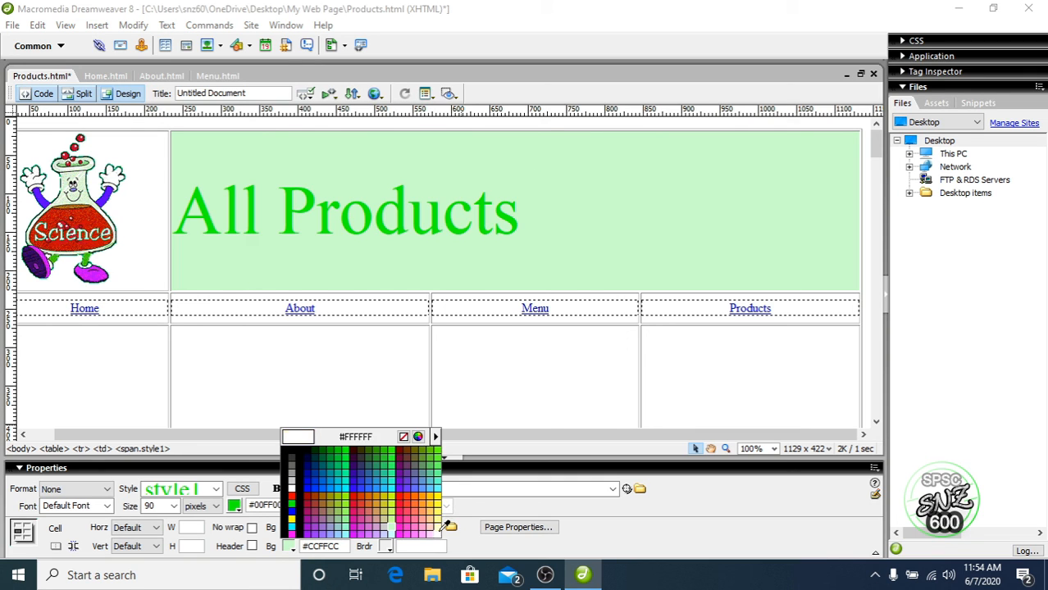
pyautogui.click(442, 528)
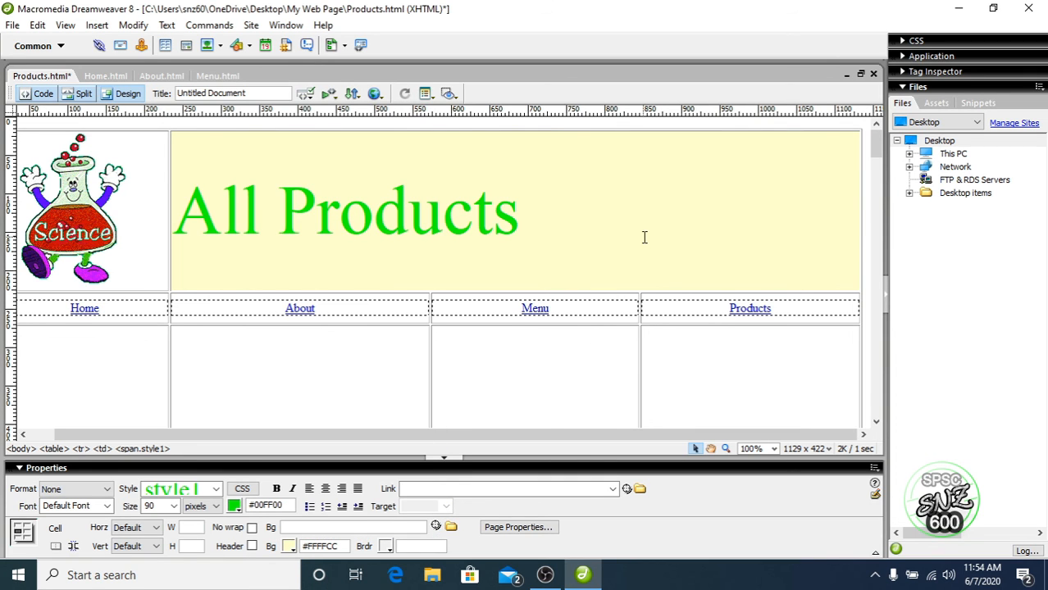
pyautogui.click(12, 25)
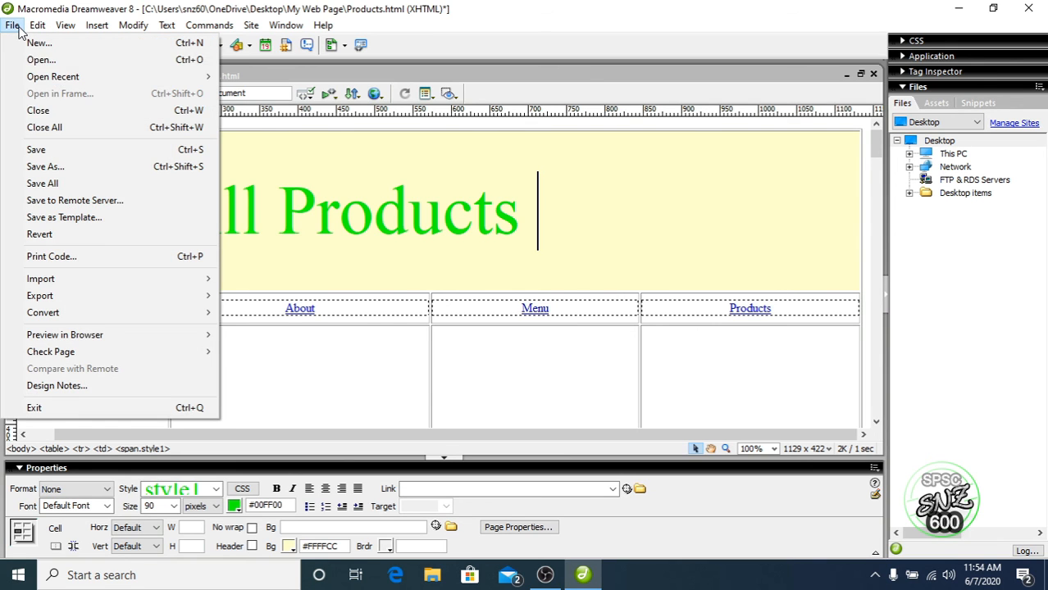
pyautogui.click(41, 150)
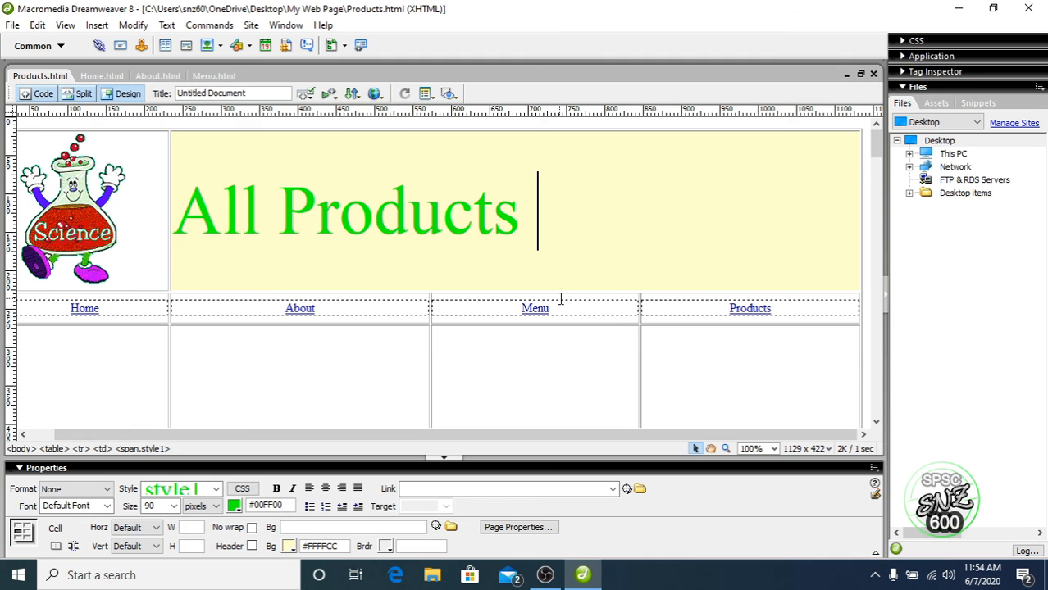
# Preview Products.html in Firefox, follow the Home and About links to test the navigation, and close the browser
pyautogui.moveTo(875, 160); pyautogui.dragTo(861, 139)
pyautogui.click(383, 98)
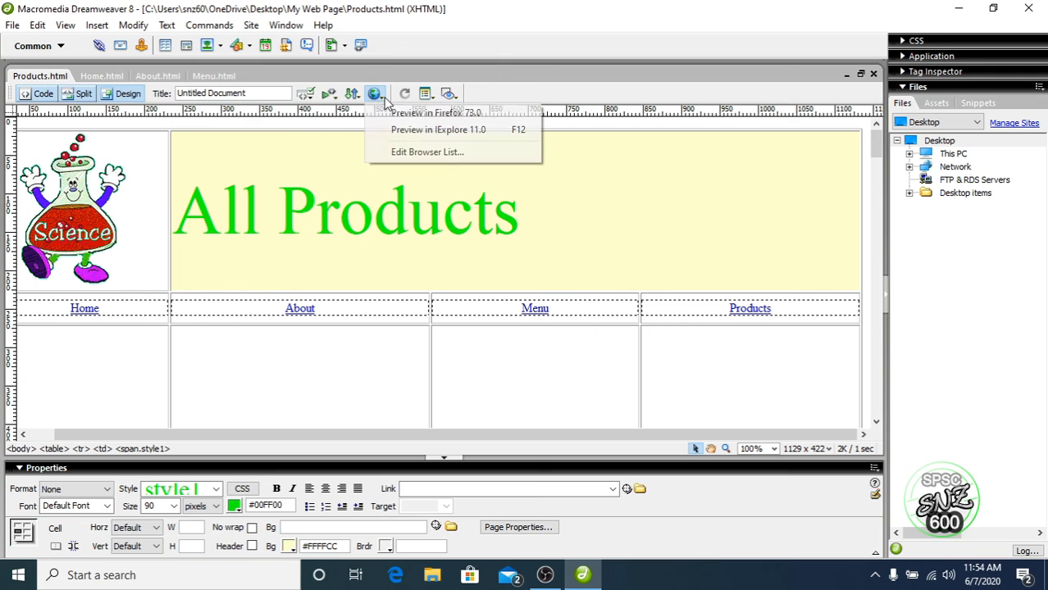
pyautogui.click(394, 115)
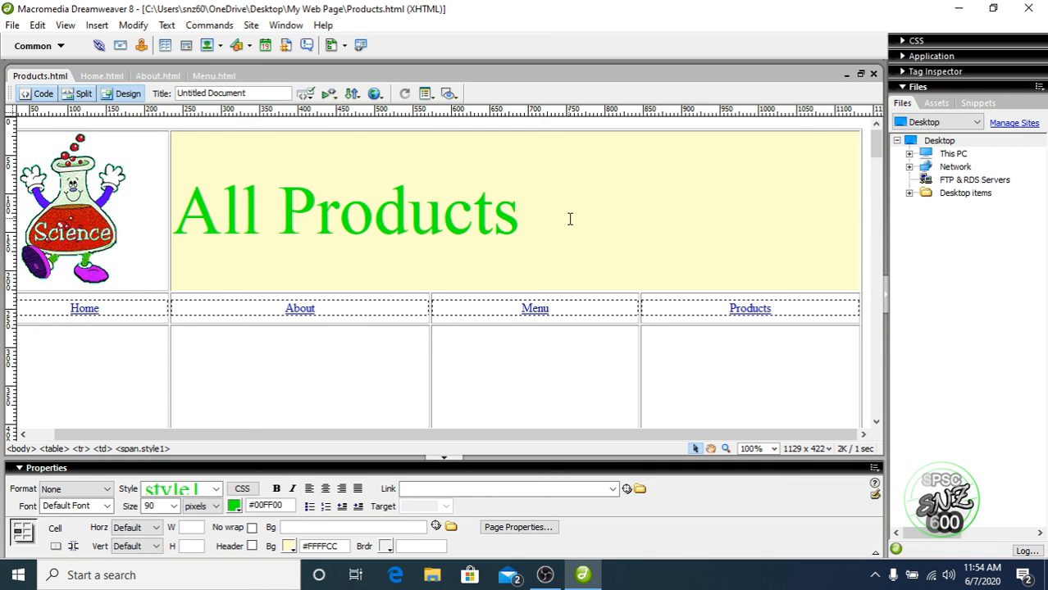
pyautogui.press('F12')
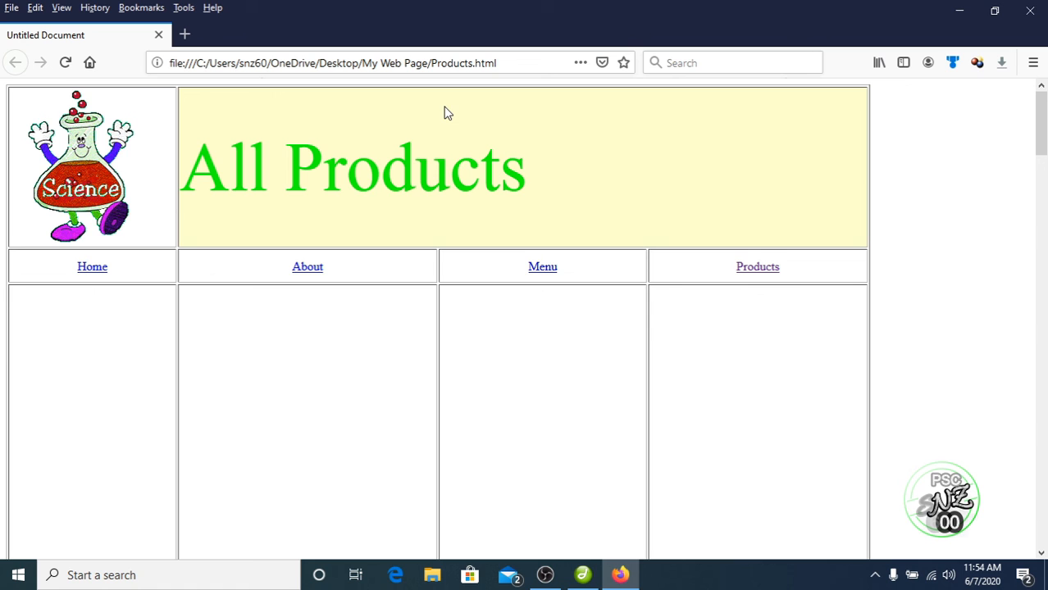
pyautogui.click(97, 277)
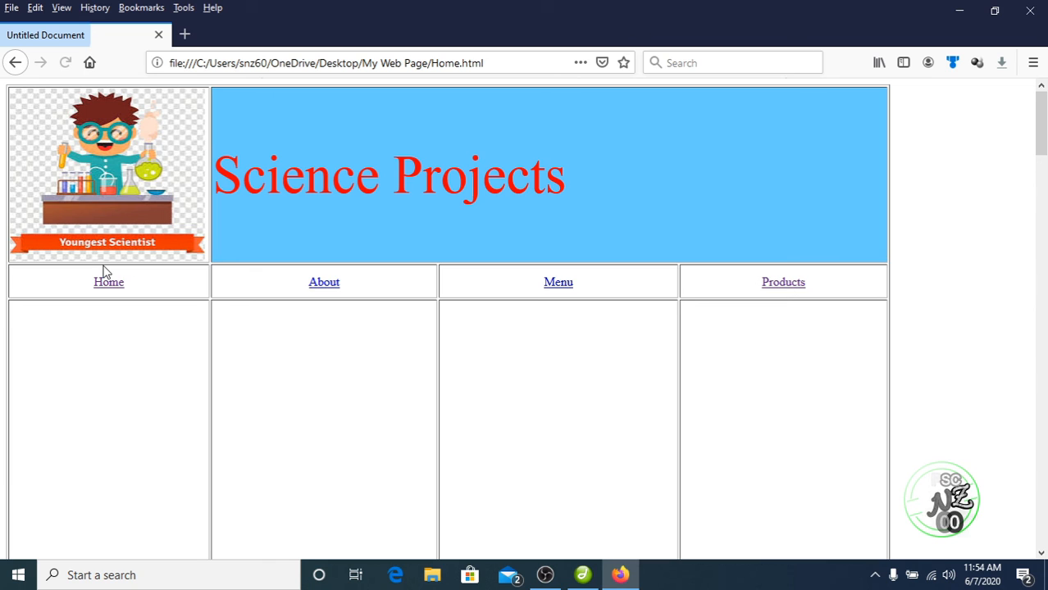
pyautogui.click(324, 282)
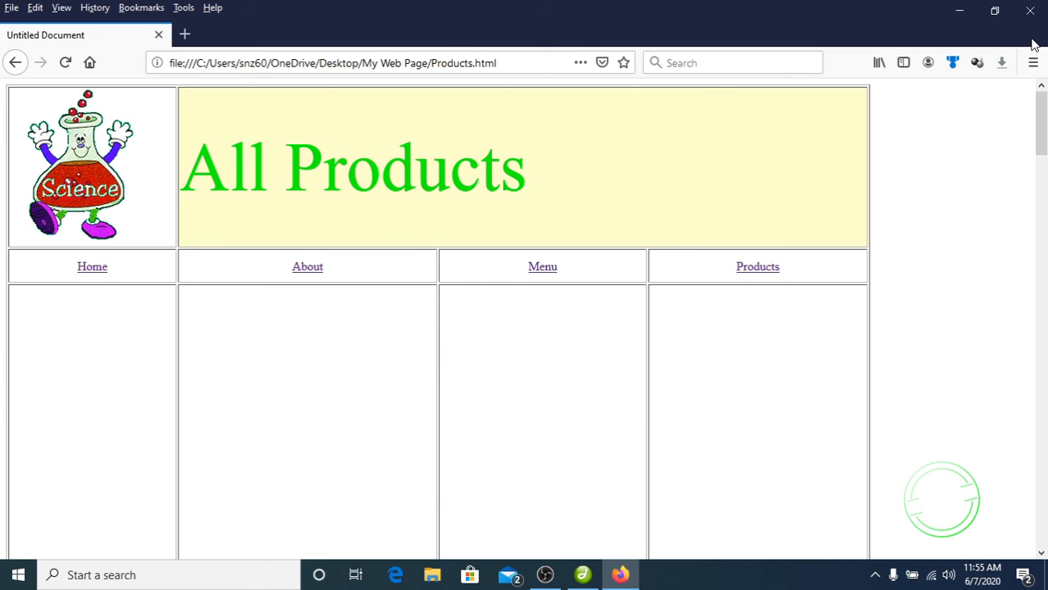
pyautogui.click(1030, 10)
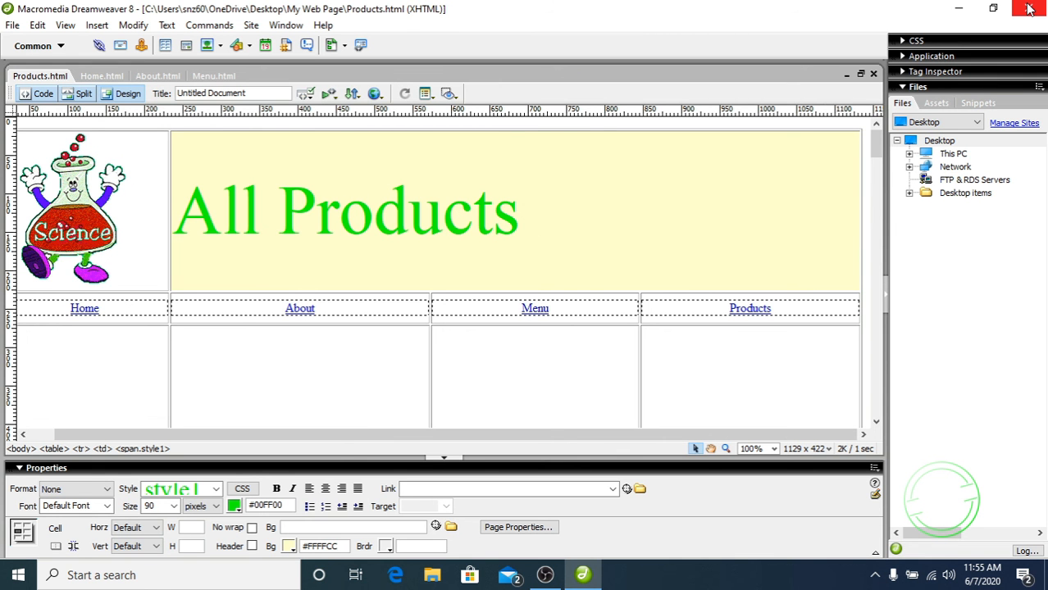
# Close Dreamweaver, open Home.html from the My Web Page folder in Chrome, and test the Products and Menu links
pyautogui.click(1030, 9)
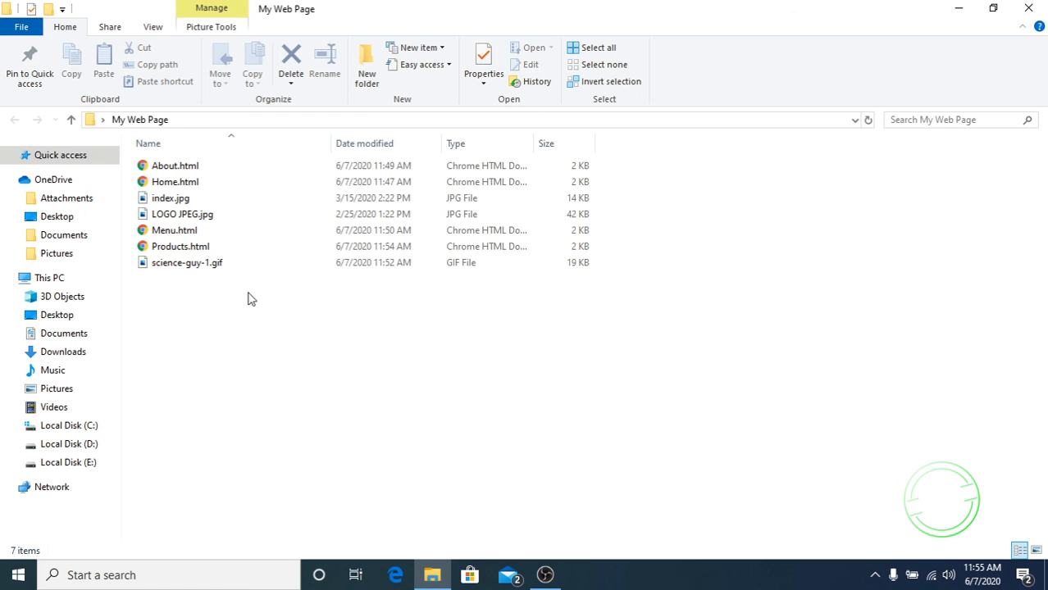
pyautogui.doubleClick(185, 187)
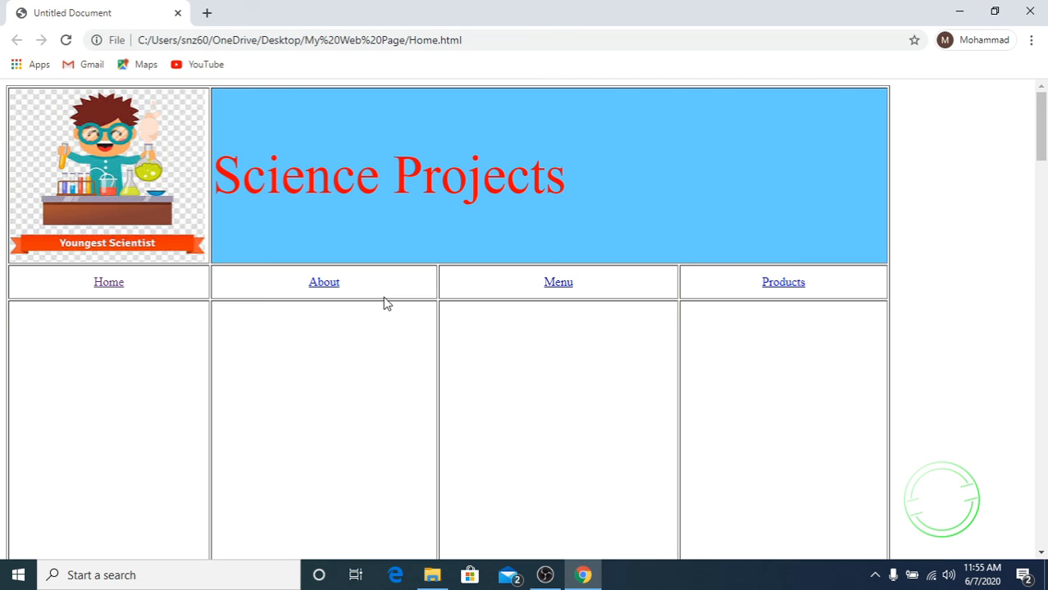
pyautogui.click(783, 282)
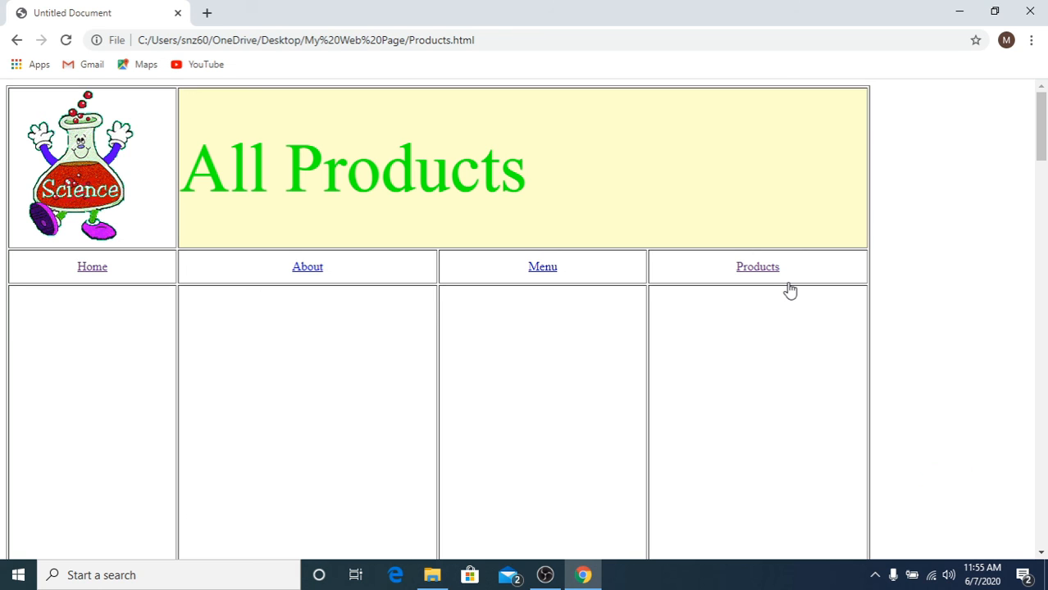
pyautogui.click(543, 267)
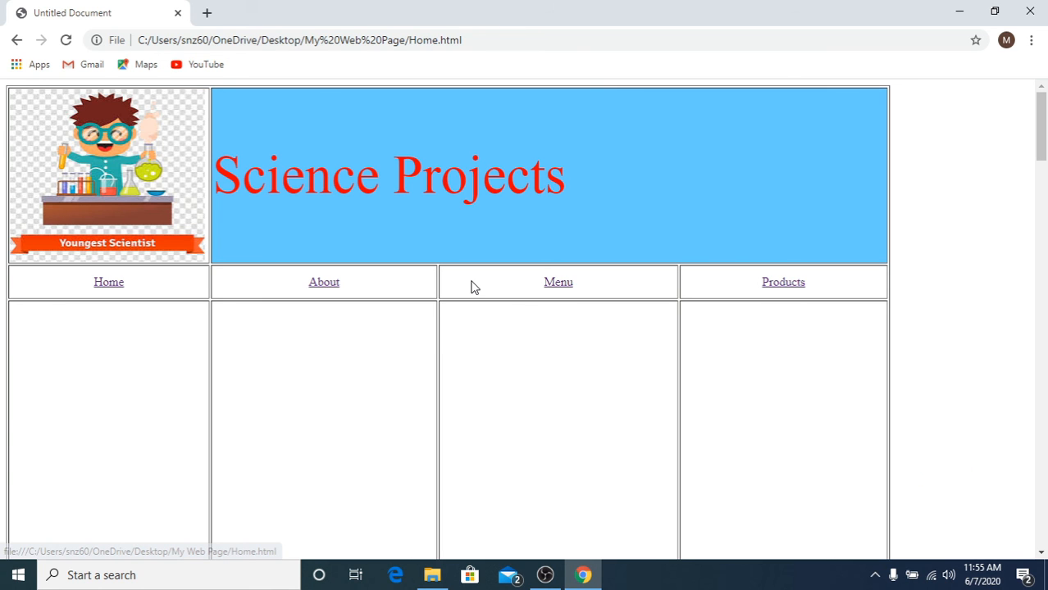